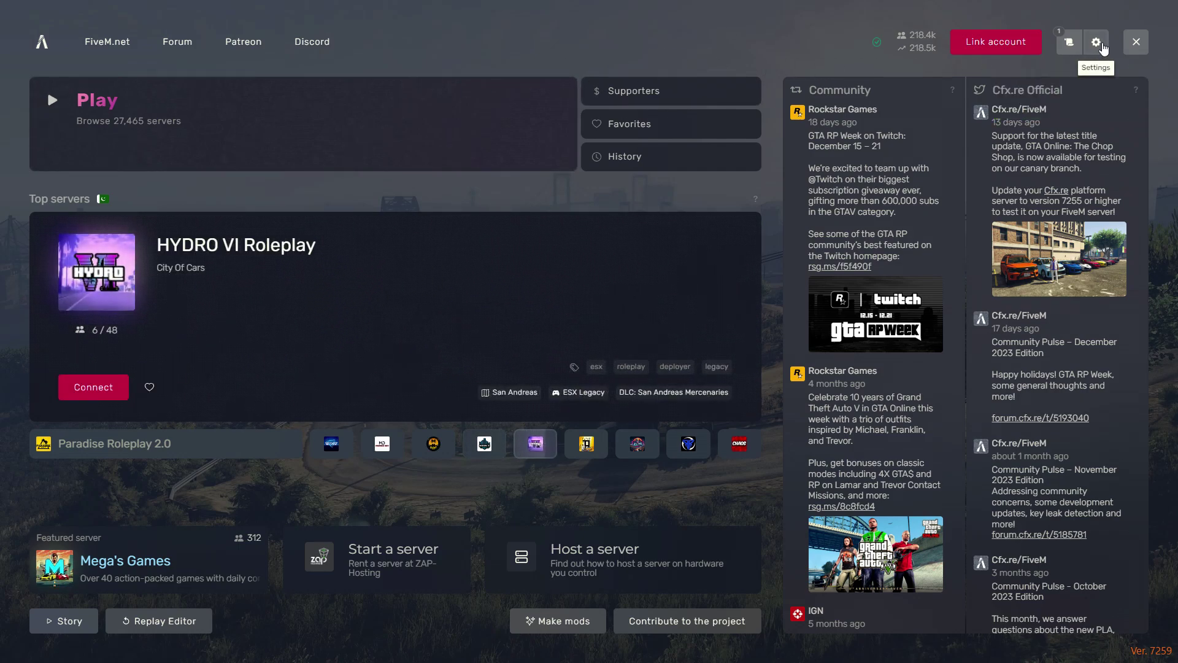
# Disable the NUI in-process GPU and Fixed-size NUI options in the game settings and exit FiveM to the desktop.
pyautogui.click(1096, 42)
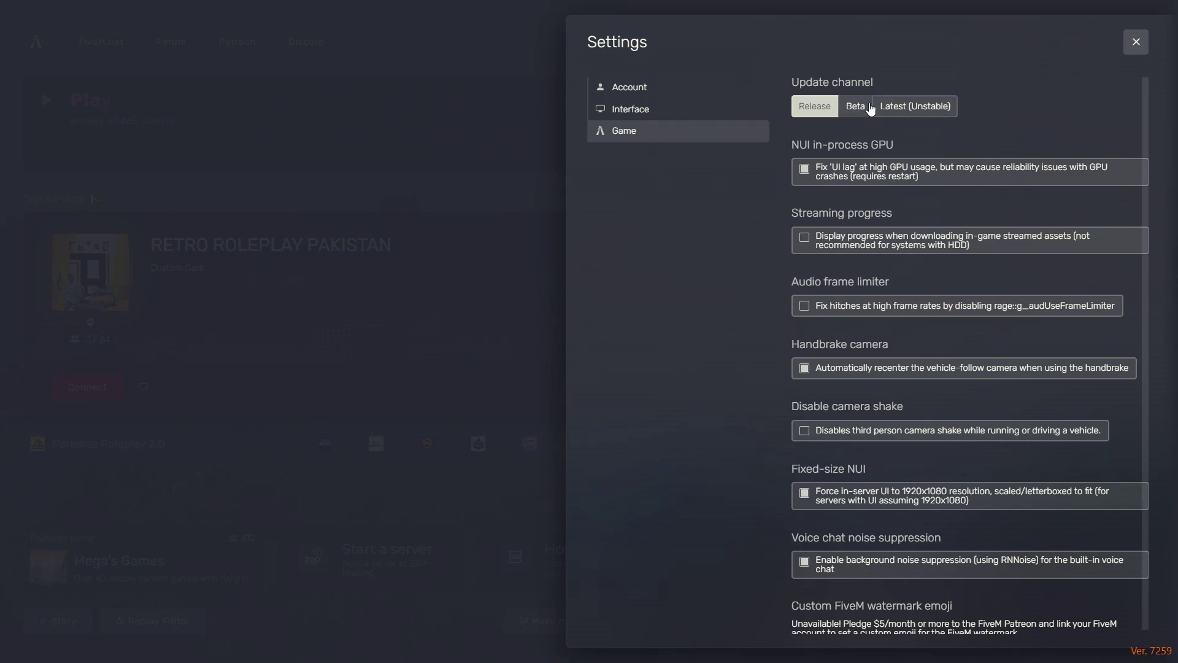
pyautogui.click(588, 117)
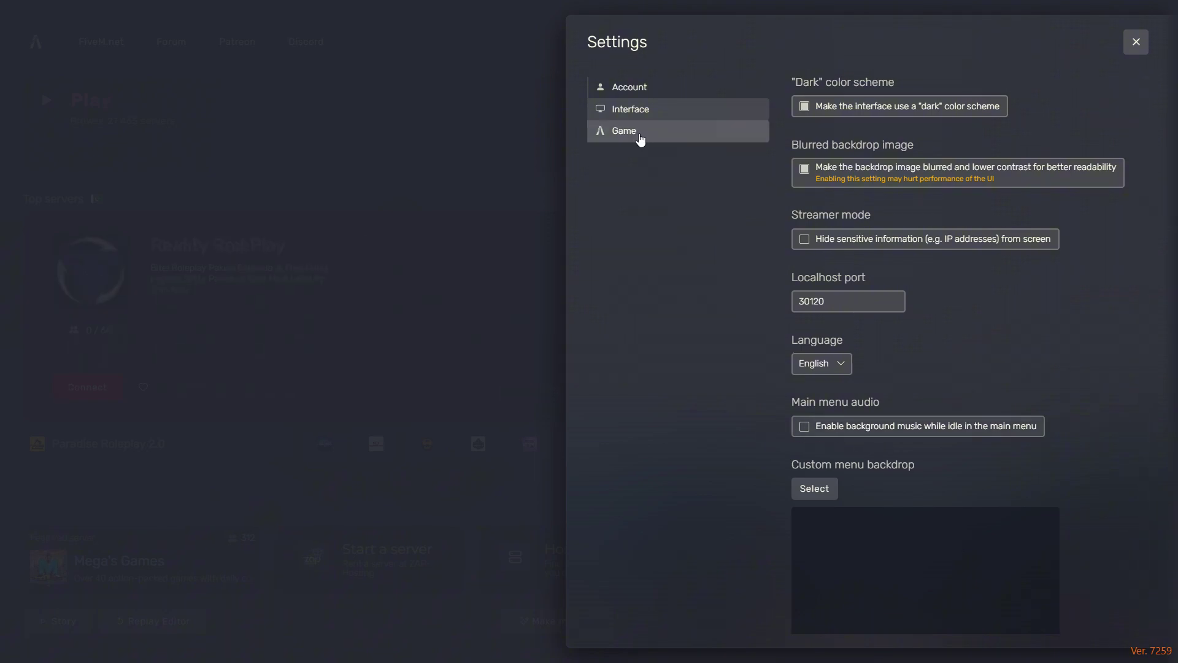
pyautogui.click(639, 139)
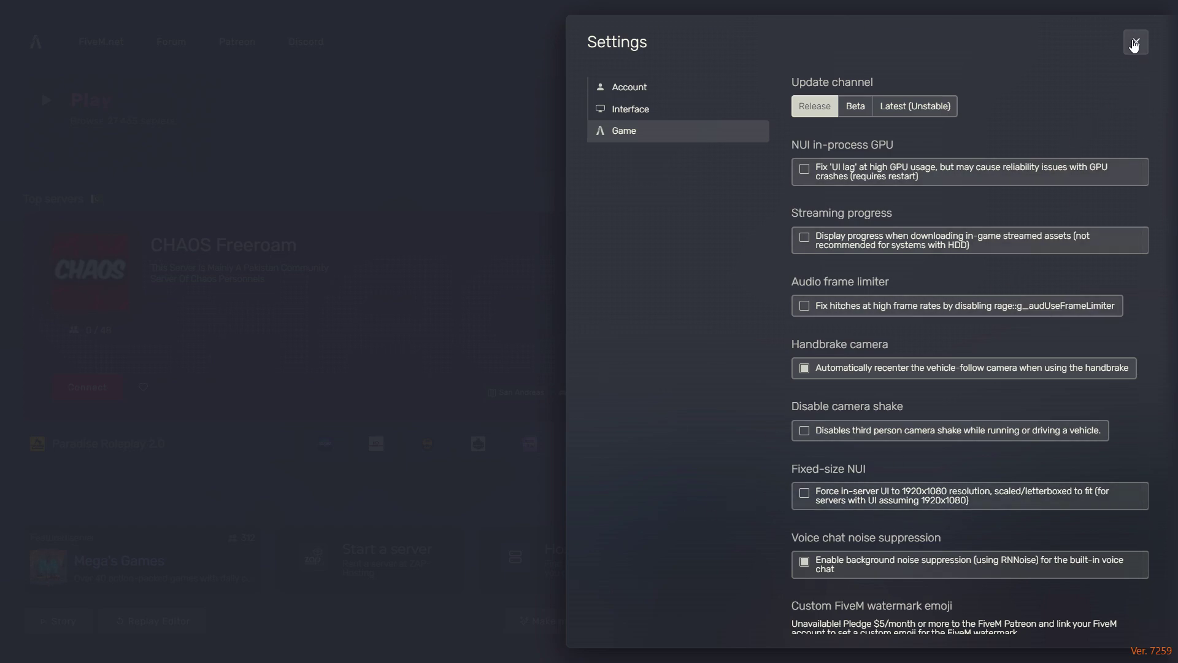
pyautogui.click(1134, 44)
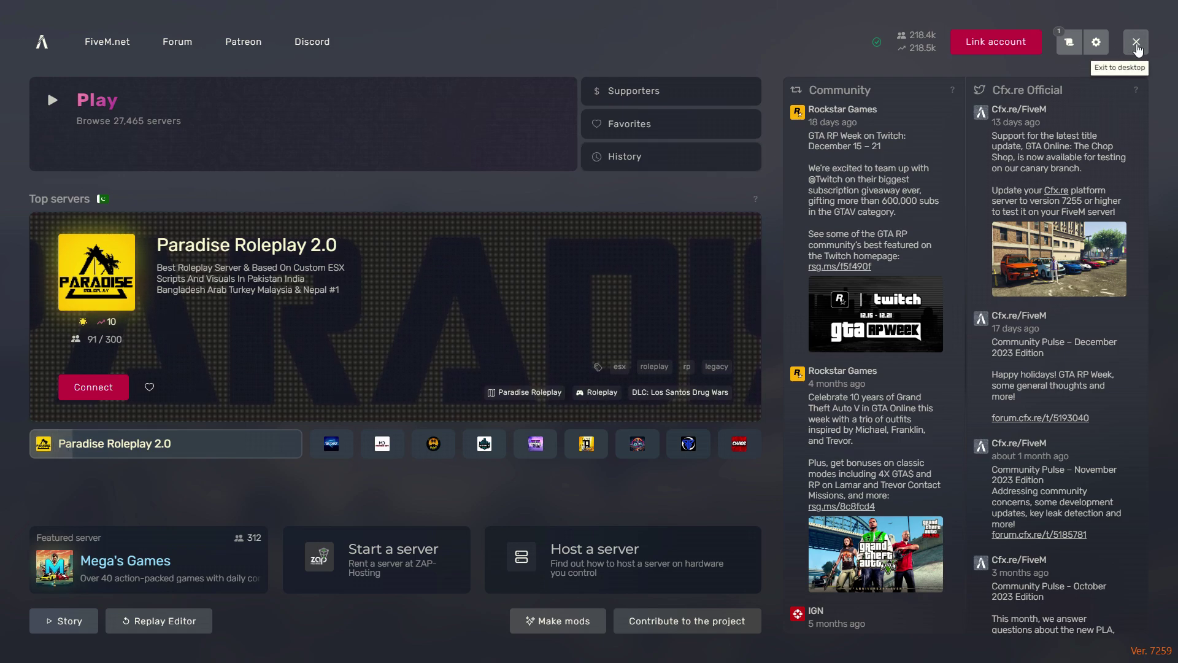
pyautogui.click(1136, 45)
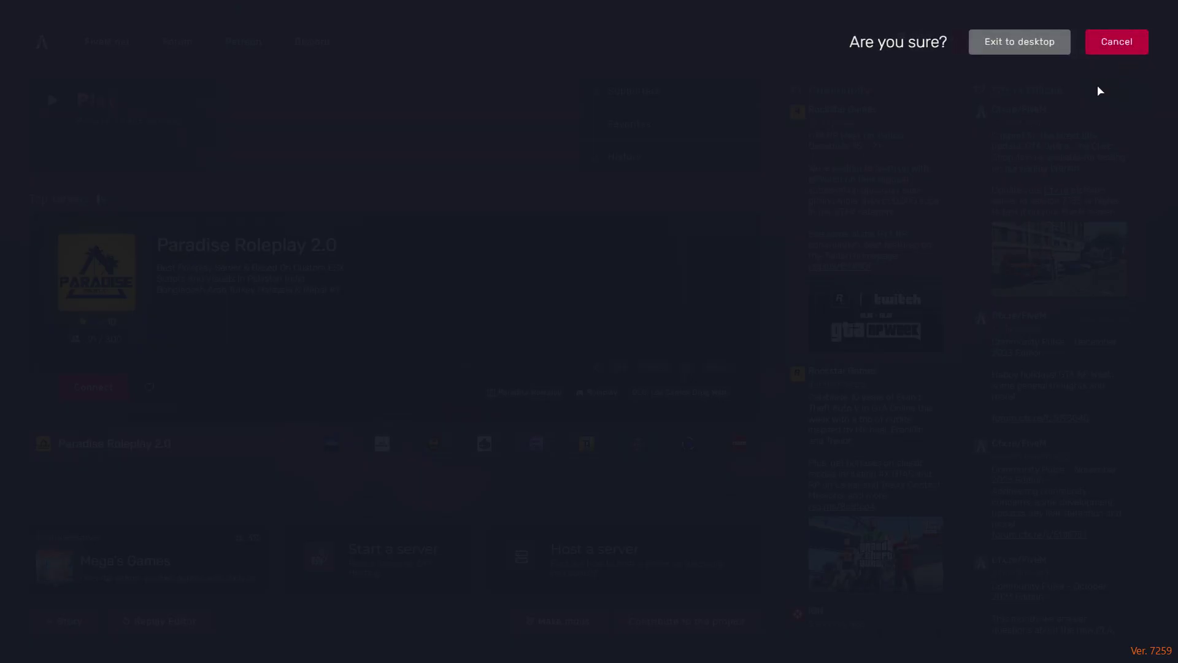
pyautogui.click(1020, 42)
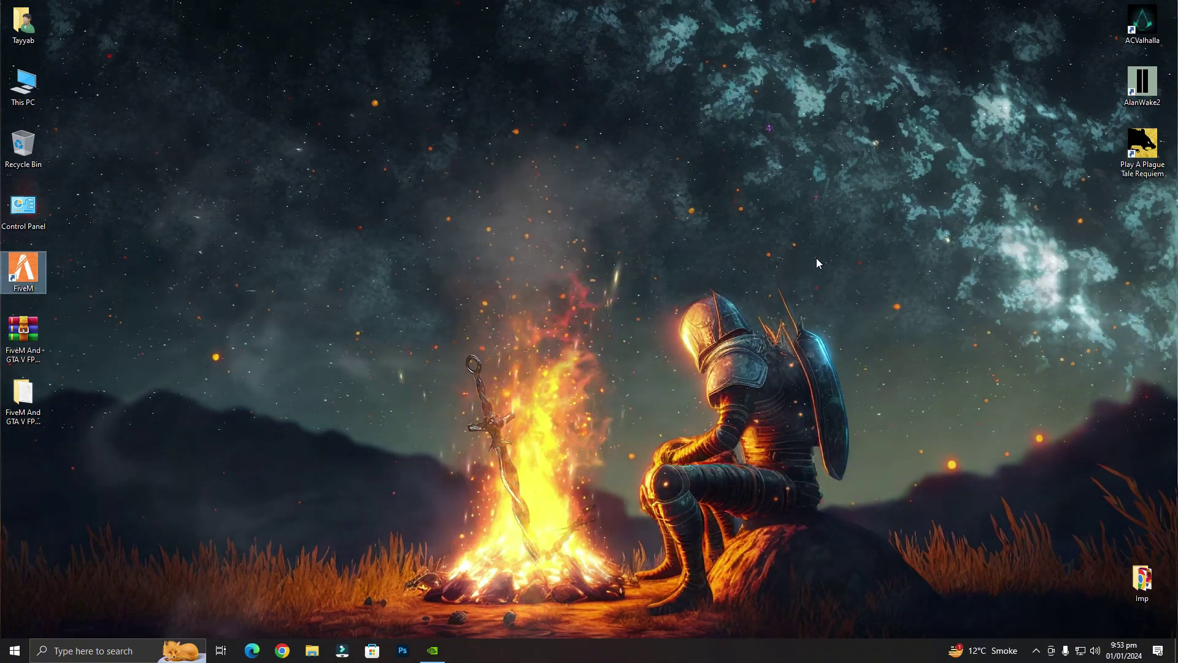
# Open the Graphics settings page within the Gaming section of Windows Settings.
pyautogui.click(723, 231)
pyautogui.rightClick(768, 223)
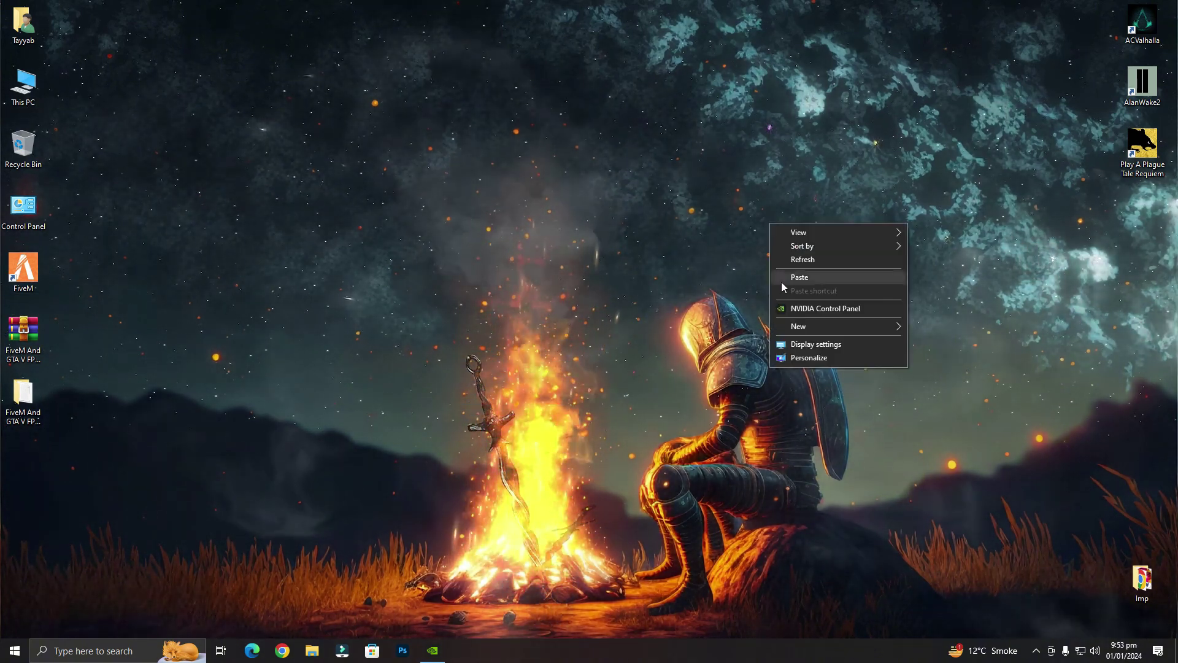
pyautogui.click(809, 358)
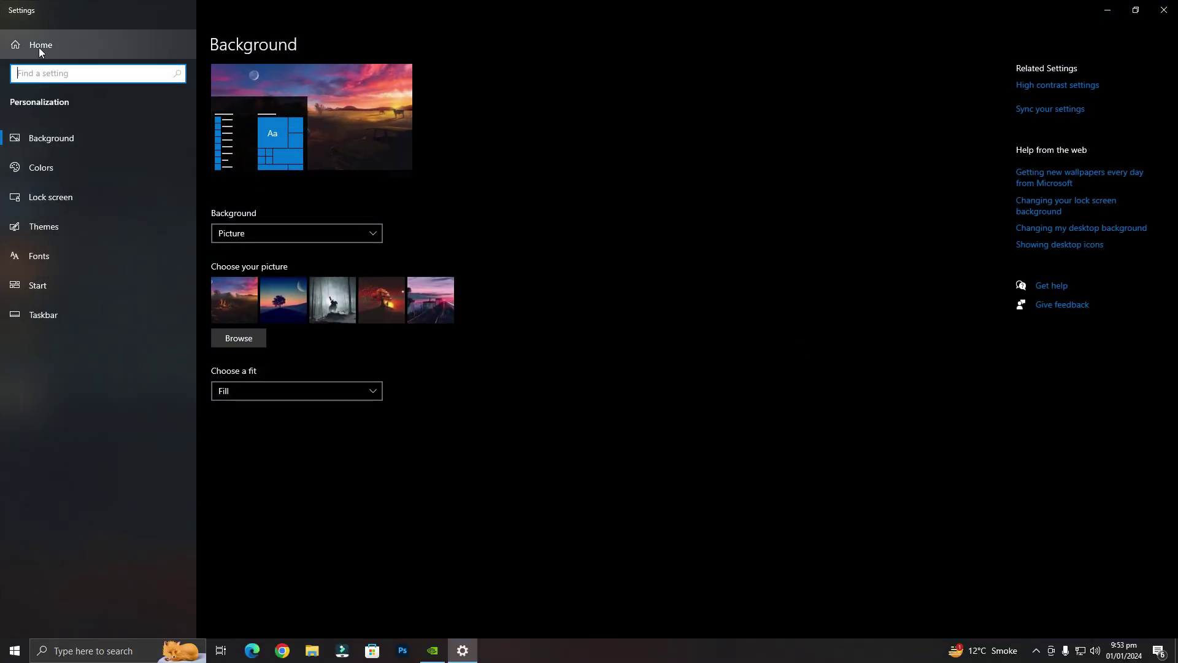
pyautogui.click(39, 46)
pyautogui.click(746, 284)
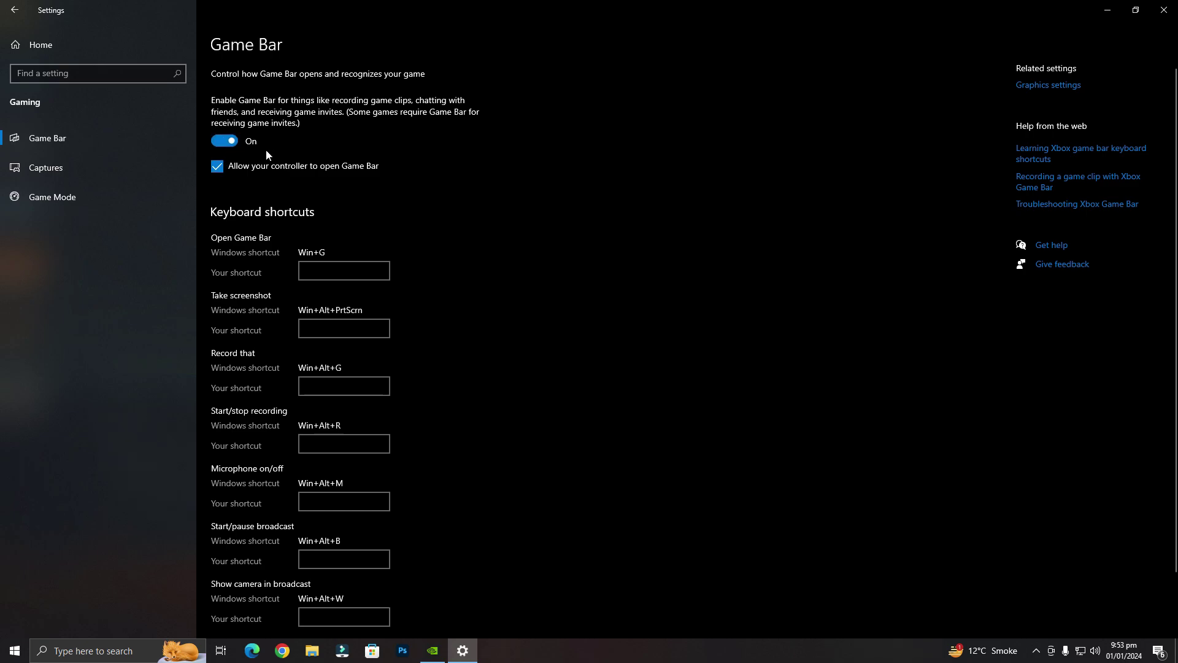
pyautogui.click(1041, 86)
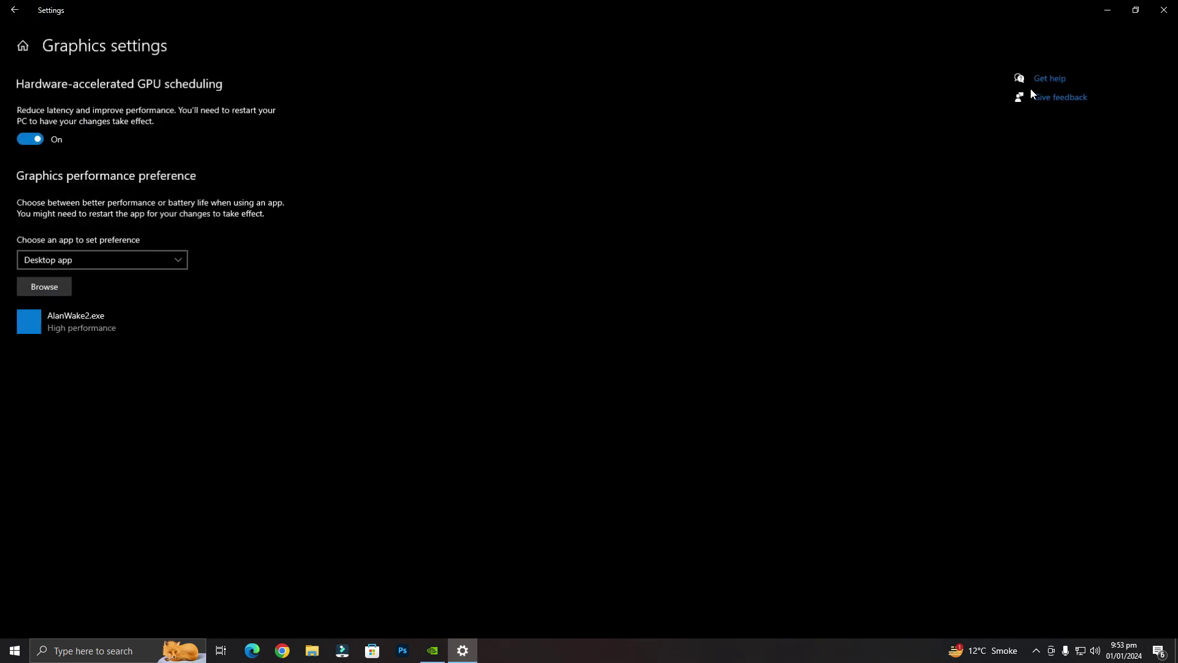
# Add the FiveM executable, found through its desktop shortcut's file location, as a desktop app under Graphics performance preference.
pyautogui.click(89, 274)
pyautogui.click(92, 268)
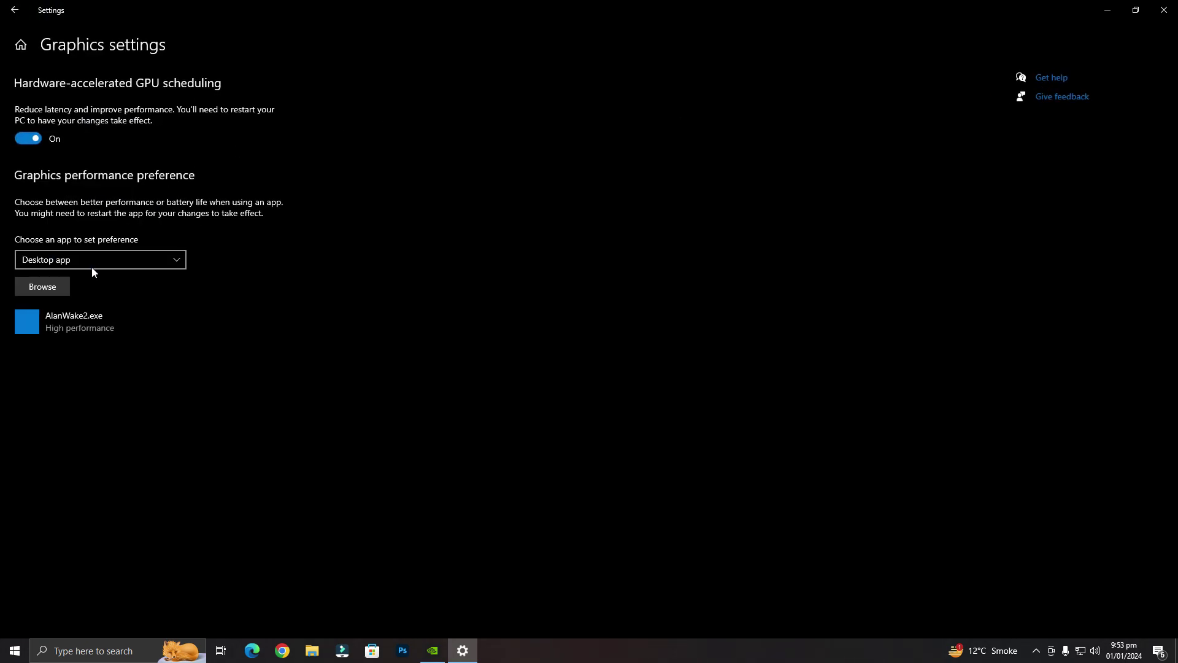
pyautogui.click(42, 286)
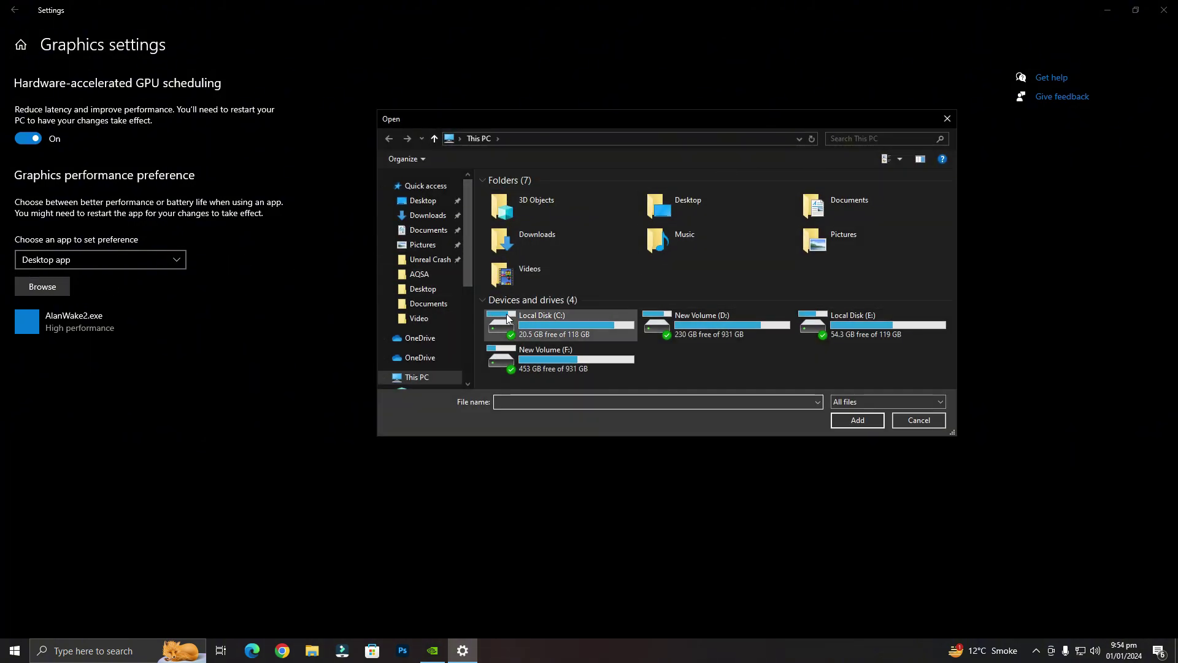
pyautogui.click(436, 207)
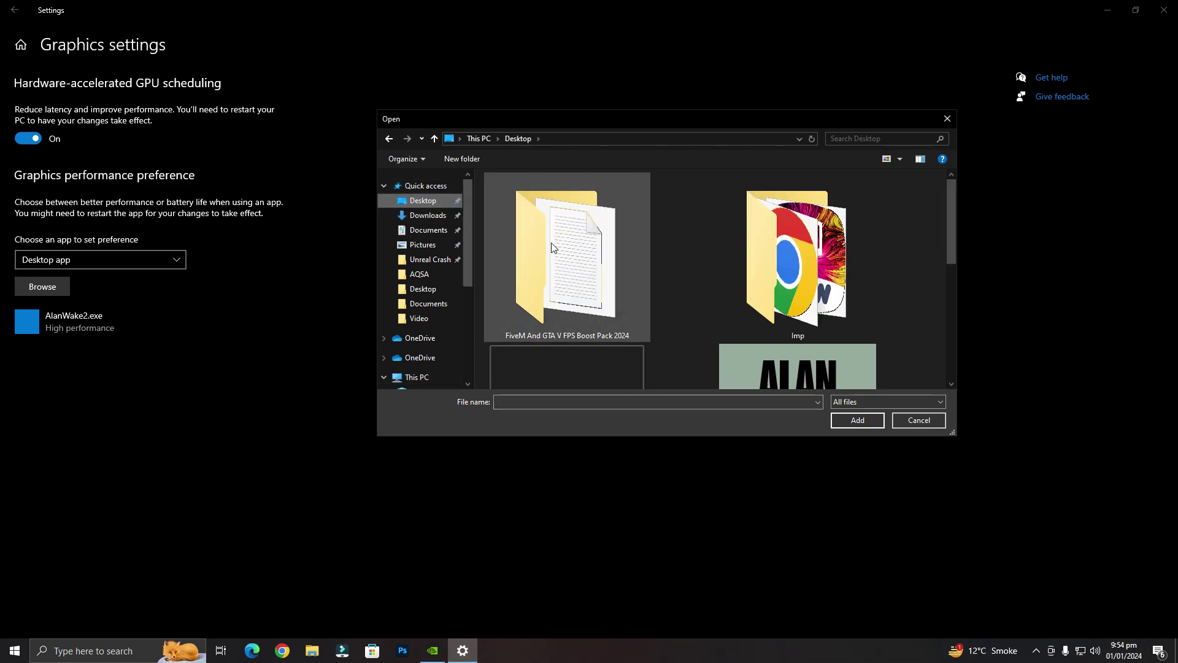
pyautogui.scroll(-5, 568, 258)
pyautogui.rightClick(586, 282)
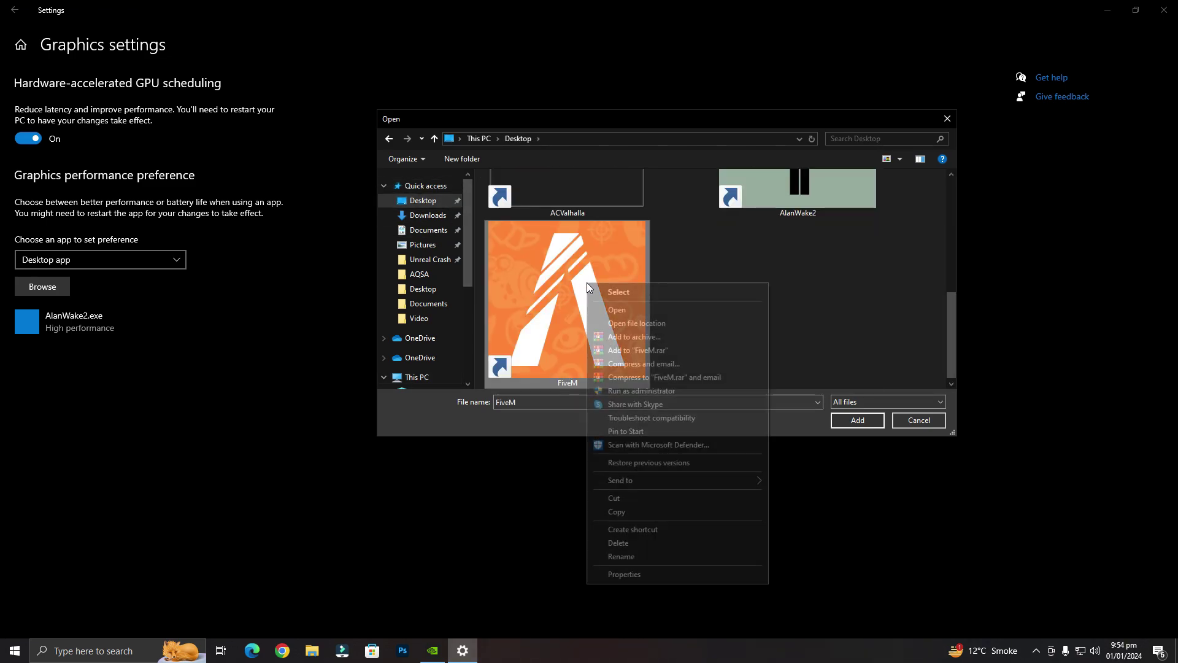
pyautogui.click(643, 319)
pyautogui.doubleClick(520, 220)
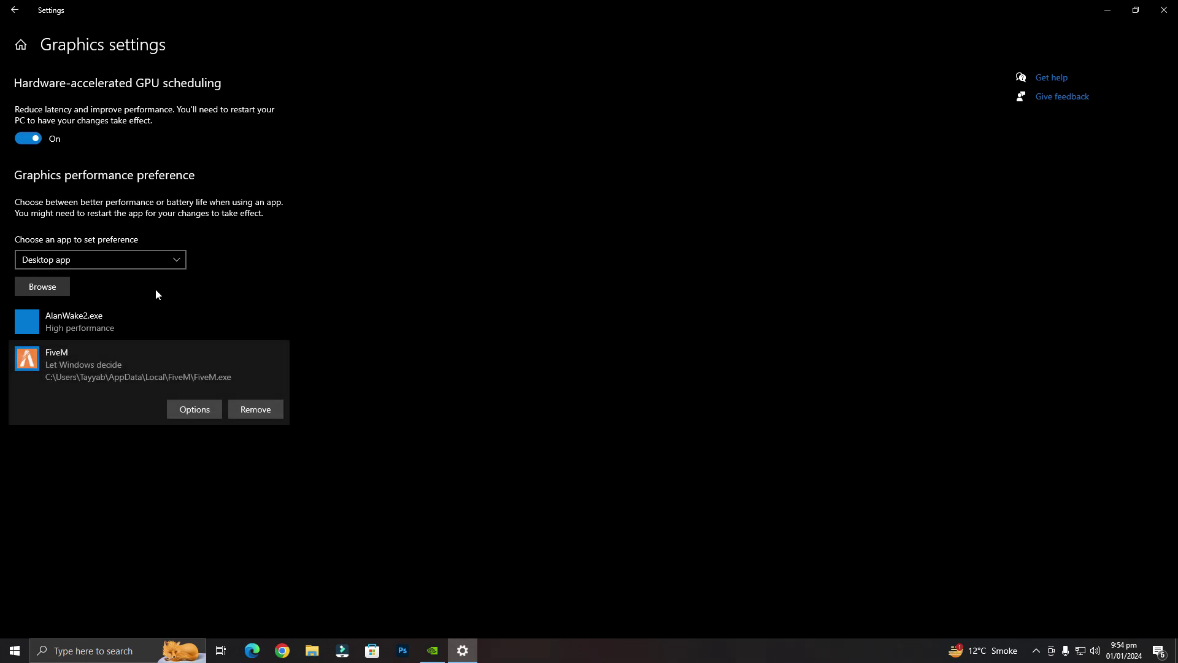
# Set FiveM's graphics preference to High performance, save it and close Windows Settings.
pyautogui.click(181, 413)
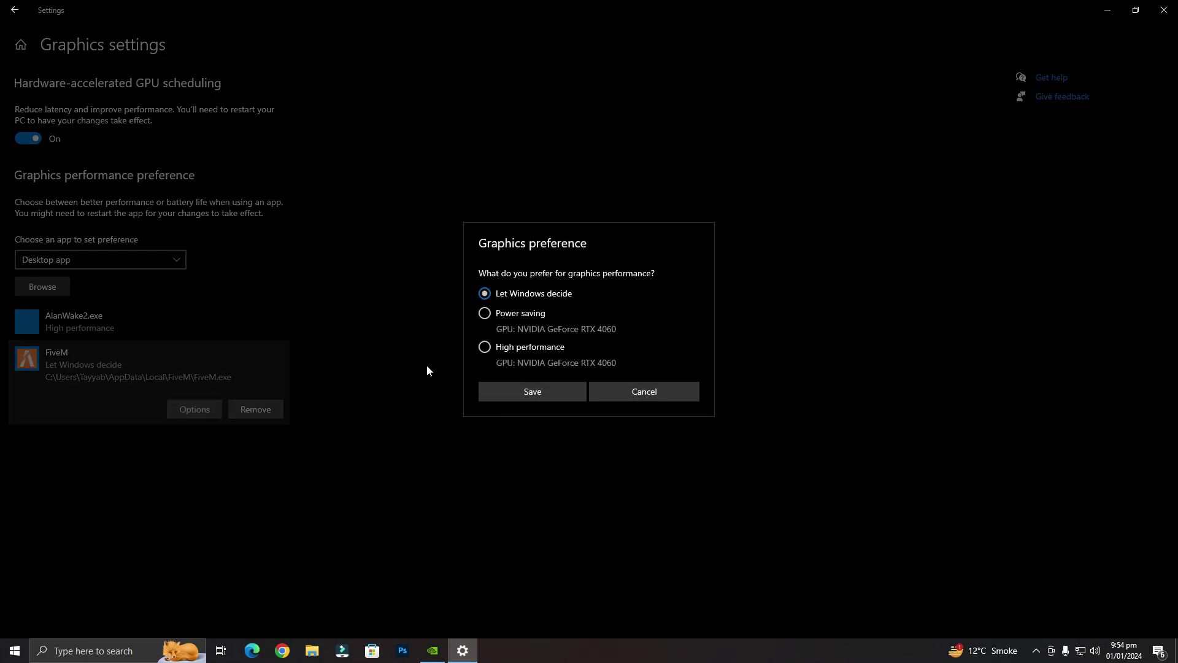
pyautogui.click(514, 397)
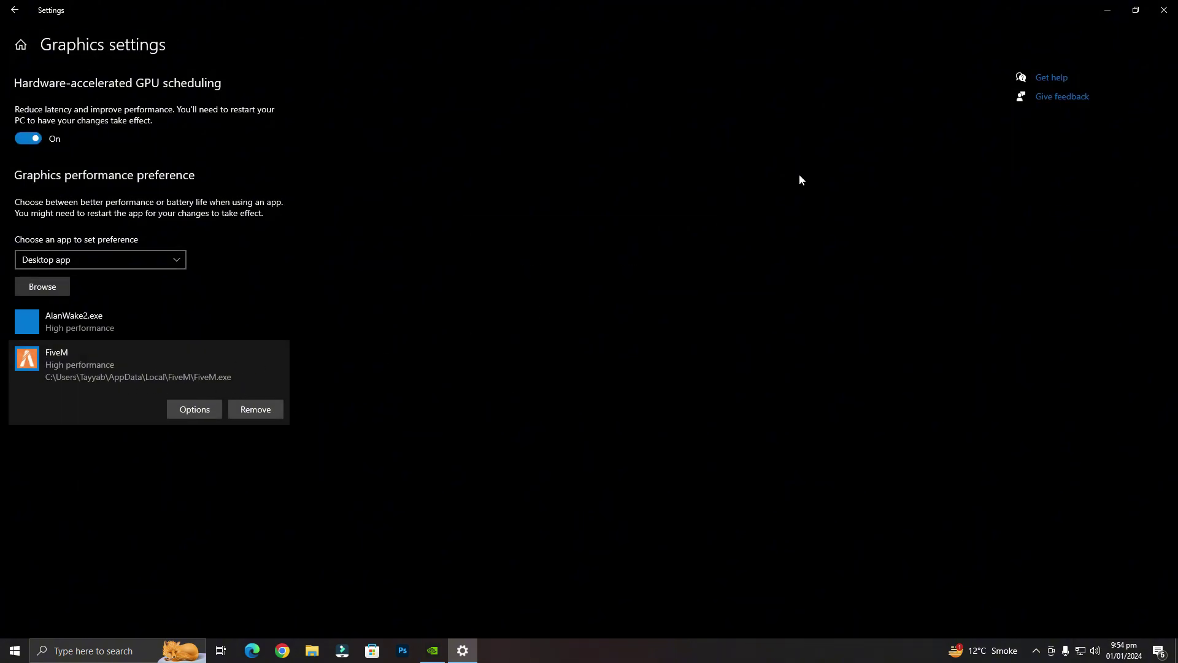
pyautogui.click(1164, 10)
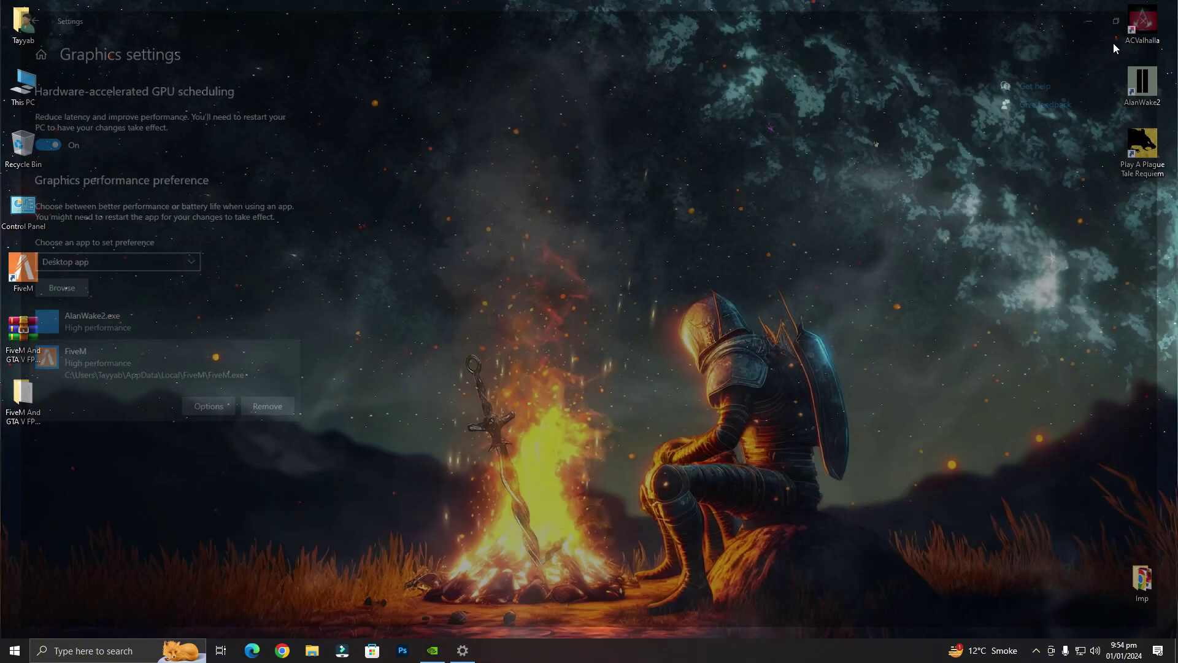
# Open NVIDIA Control Panel and add FiveM to the program-specific 3D settings.
pyautogui.rightClick(599, 264)
pyautogui.click(622, 352)
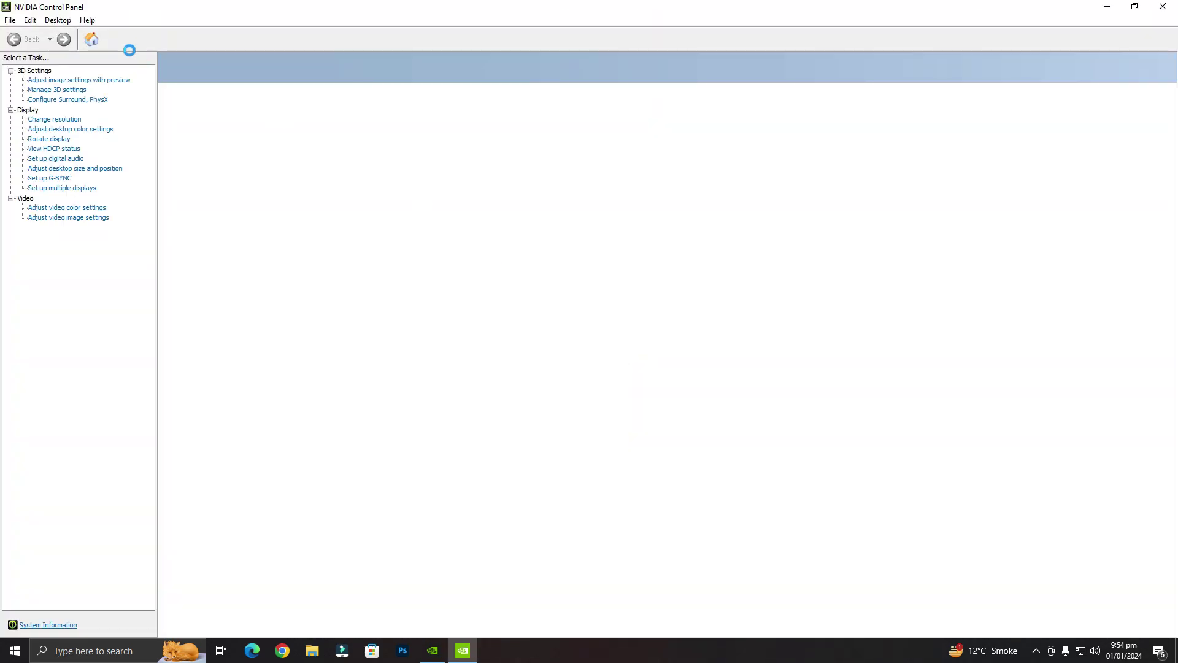
pyautogui.click(68, 92)
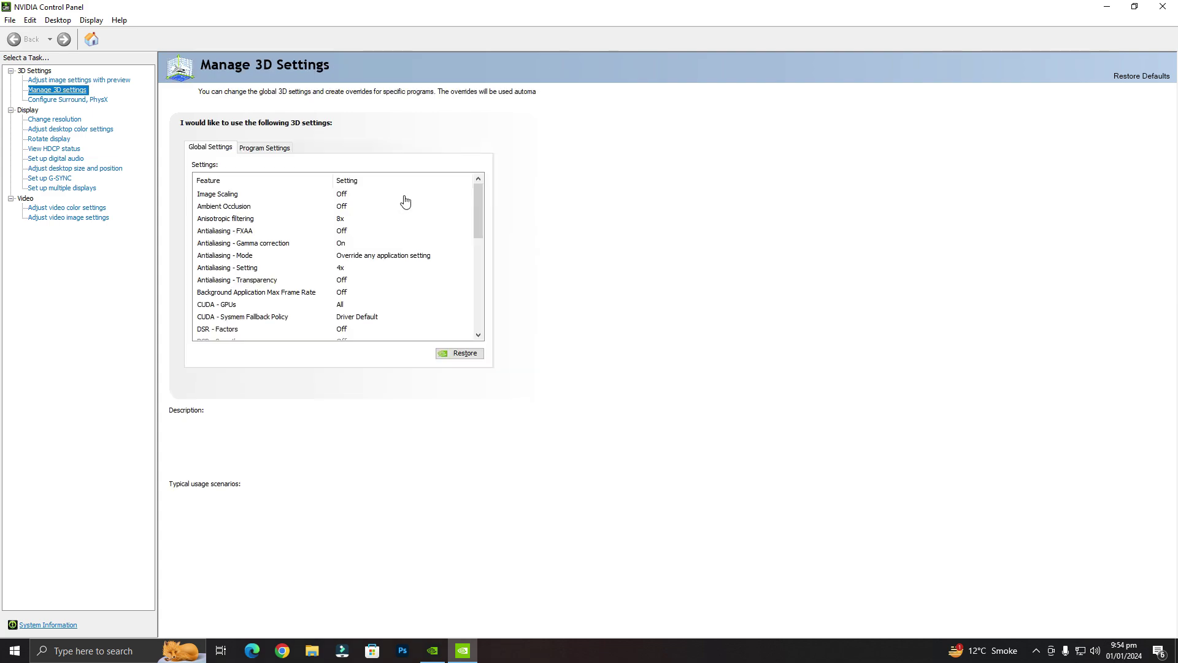
pyautogui.click(264, 149)
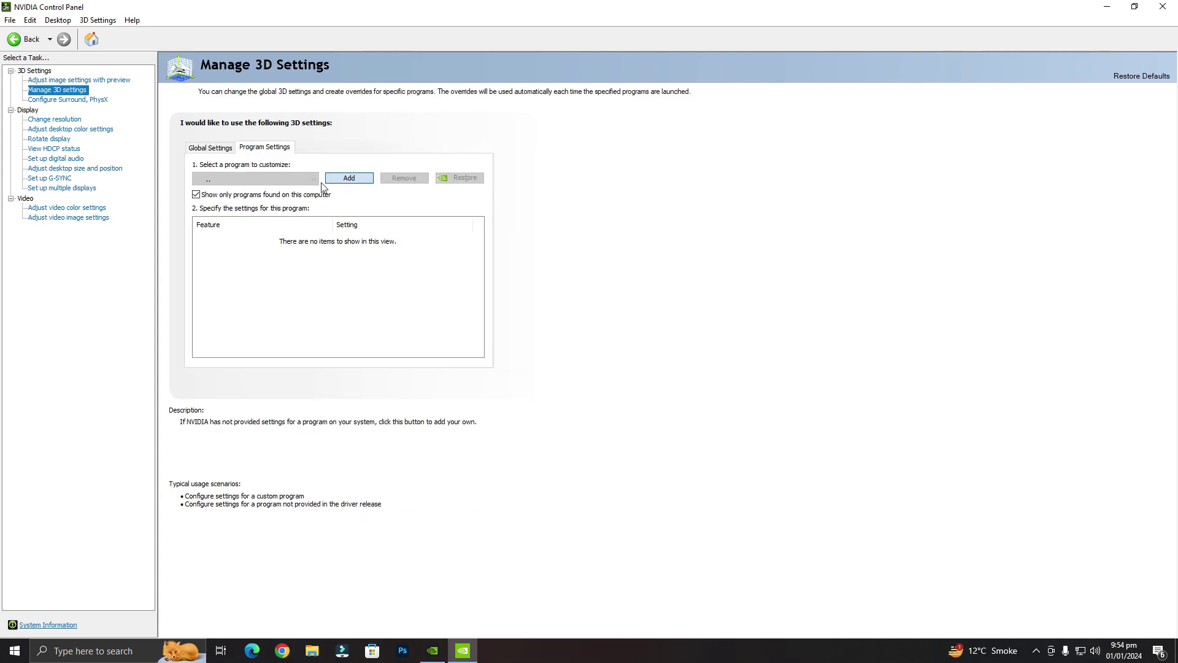
pyautogui.click(359, 181)
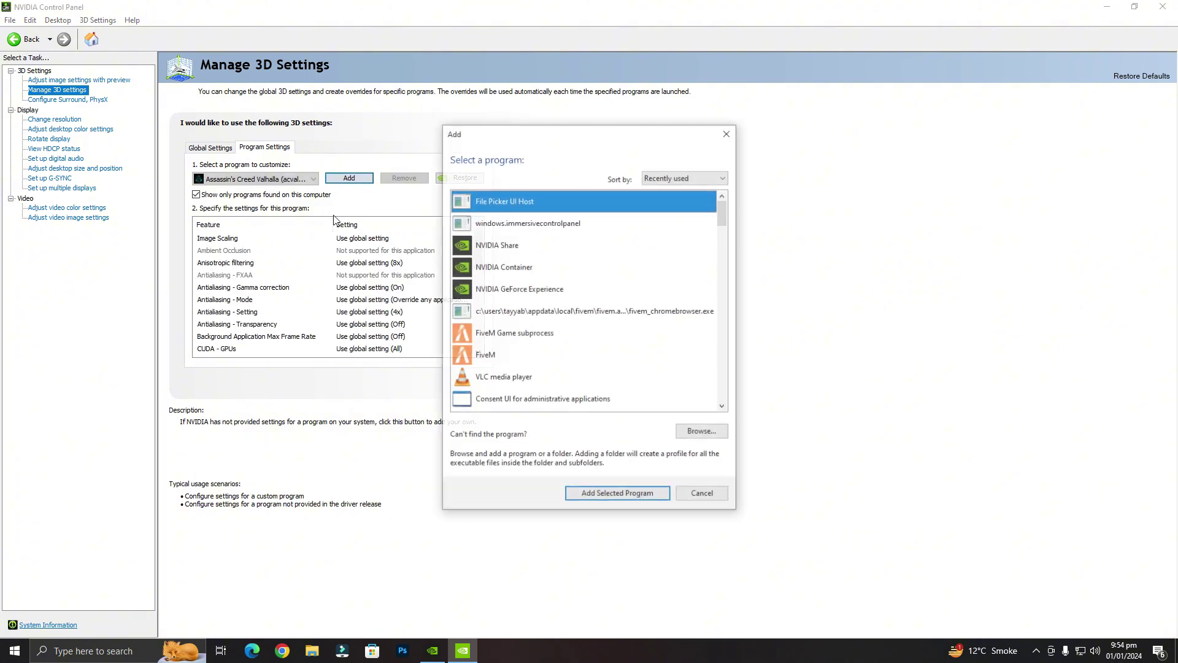
pyautogui.scroll(-1, 514, 350)
pyautogui.click(497, 290)
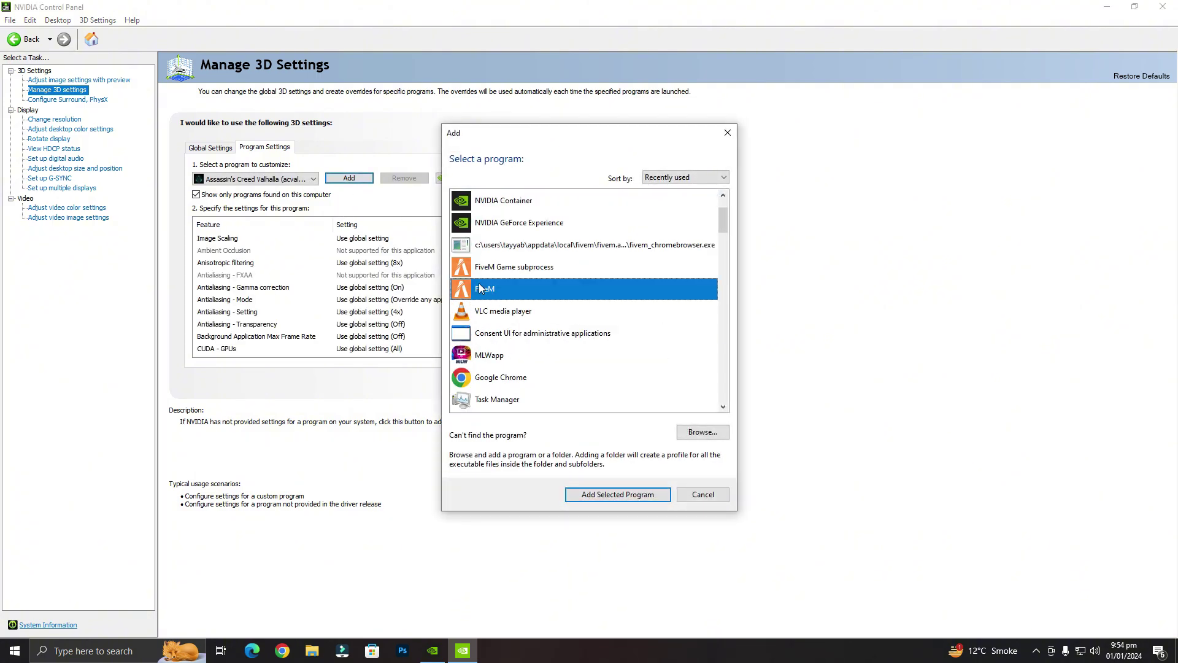
pyautogui.click(643, 499)
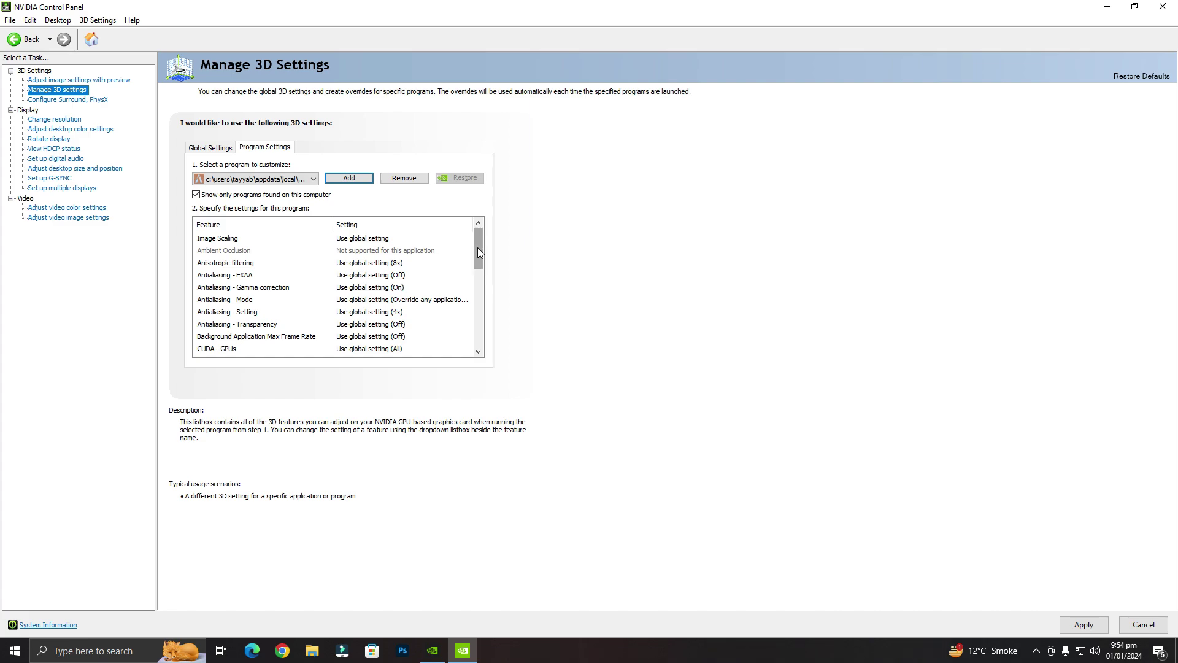
pyautogui.moveTo(477, 248); pyautogui.dragTo(487, 299)
pyautogui.click(431, 301)
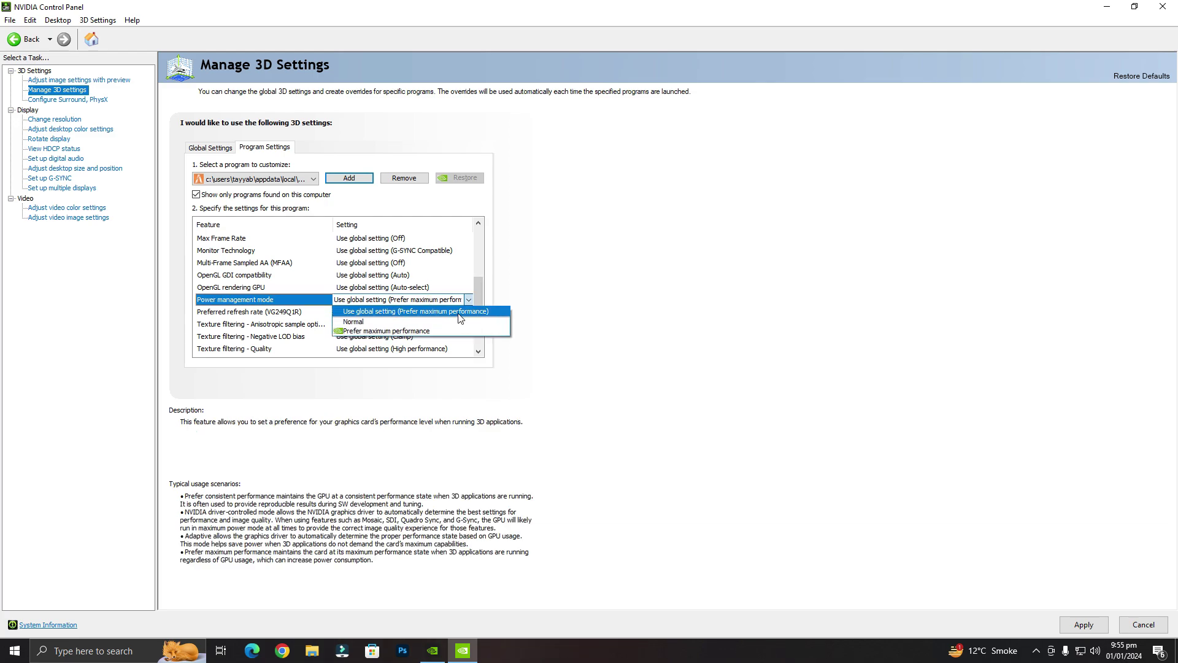
pyautogui.click(460, 318)
# Set Texture filtering - Quality to High performance in FiveM's 3D settings.
pyautogui.moveTo(480, 286); pyautogui.dragTo(480, 307)
pyautogui.click(410, 288)
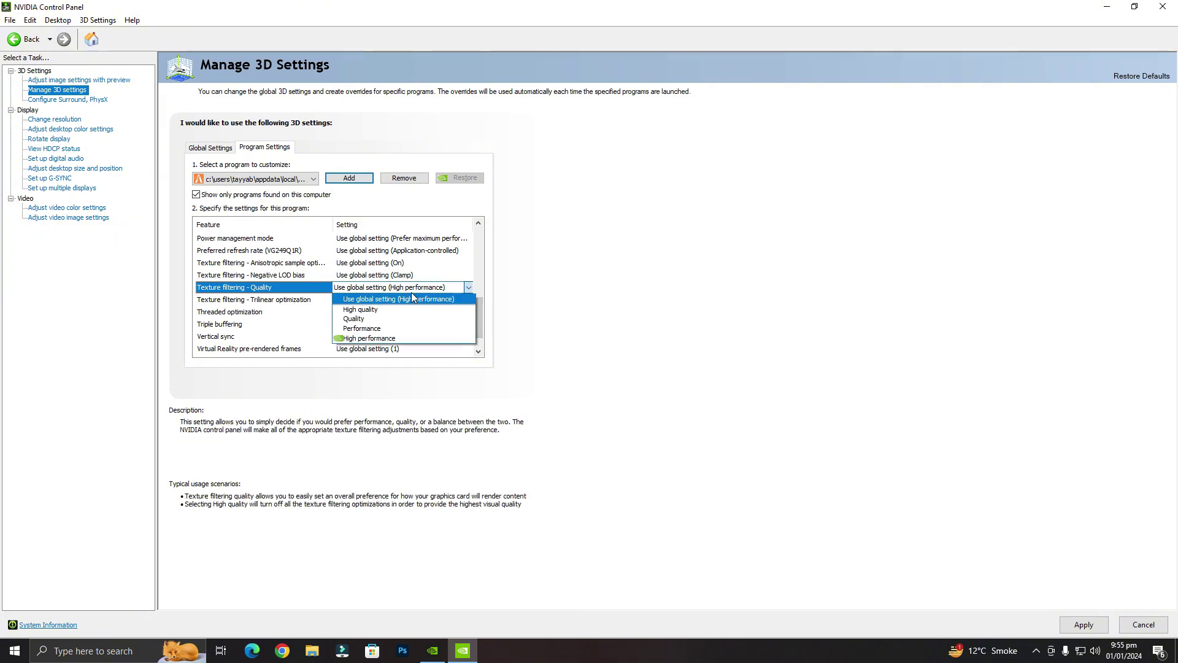
pyautogui.click(410, 298)
pyautogui.click(405, 288)
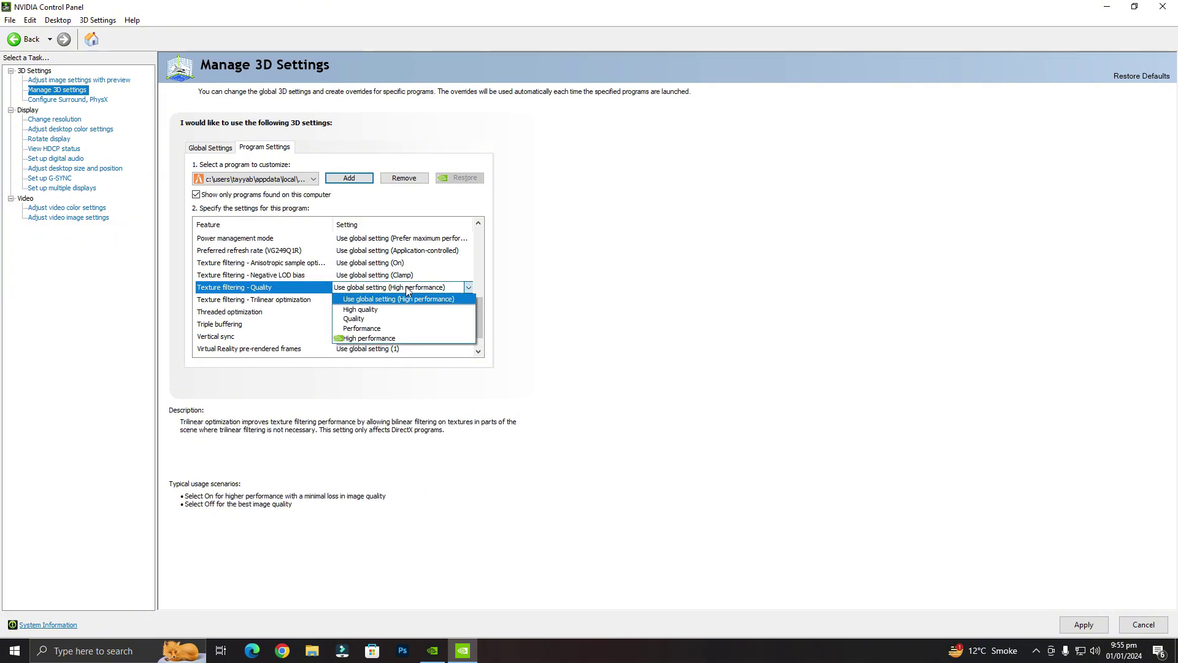
pyautogui.click(385, 337)
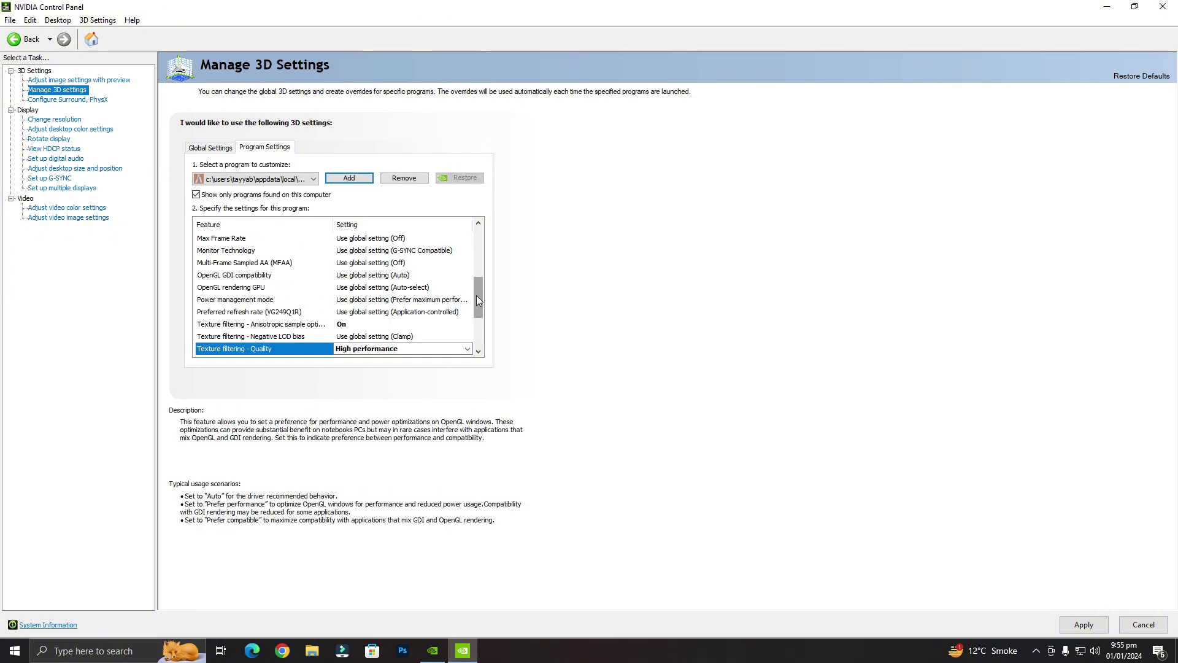
# Set FiveM's Power management mode to Prefer maximum performance.
pyautogui.moveTo(476, 296); pyautogui.dragTo(477, 303)
pyautogui.click(399, 275)
pyautogui.click(399, 275)
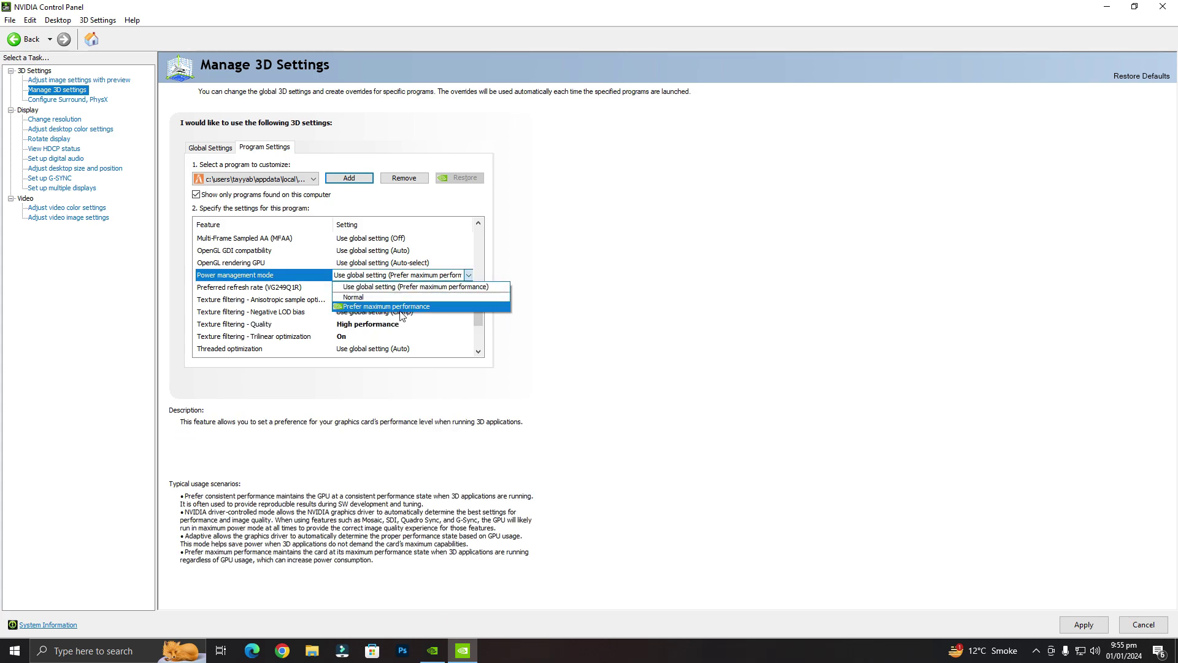
pyautogui.click(402, 315)
pyautogui.click(398, 275)
pyautogui.click(410, 306)
# Set Vertical sync to Off in FiveM's 3D settings.
pyautogui.moveTo(475, 261); pyautogui.dragTo(483, 325)
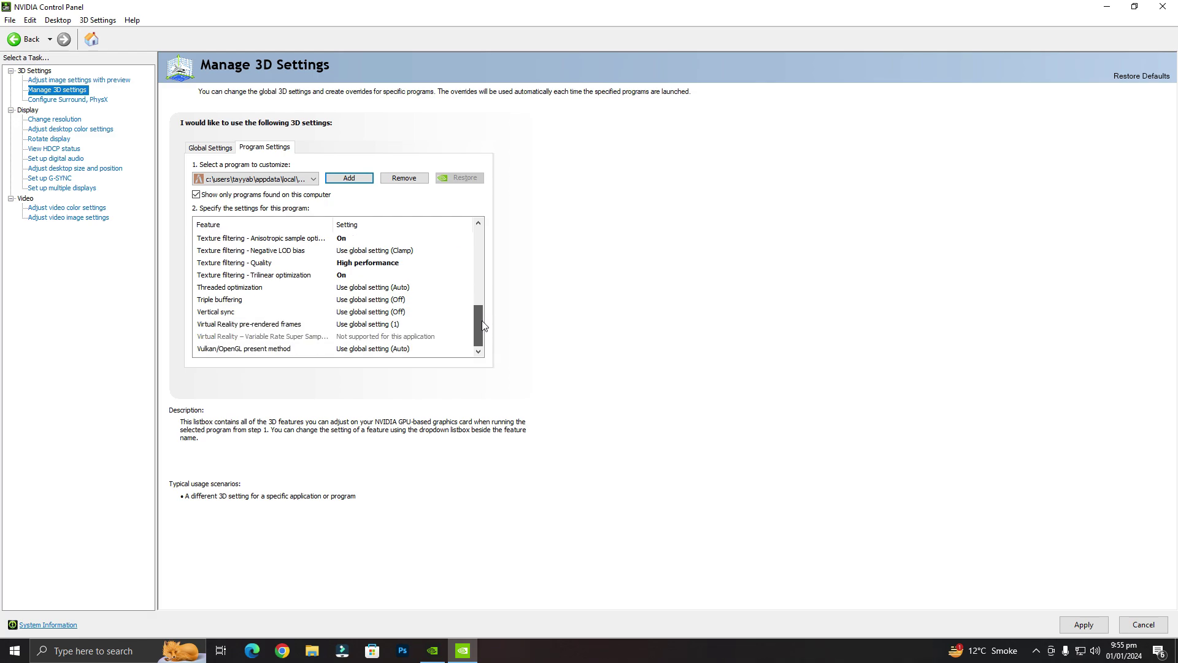
pyautogui.click(397, 311)
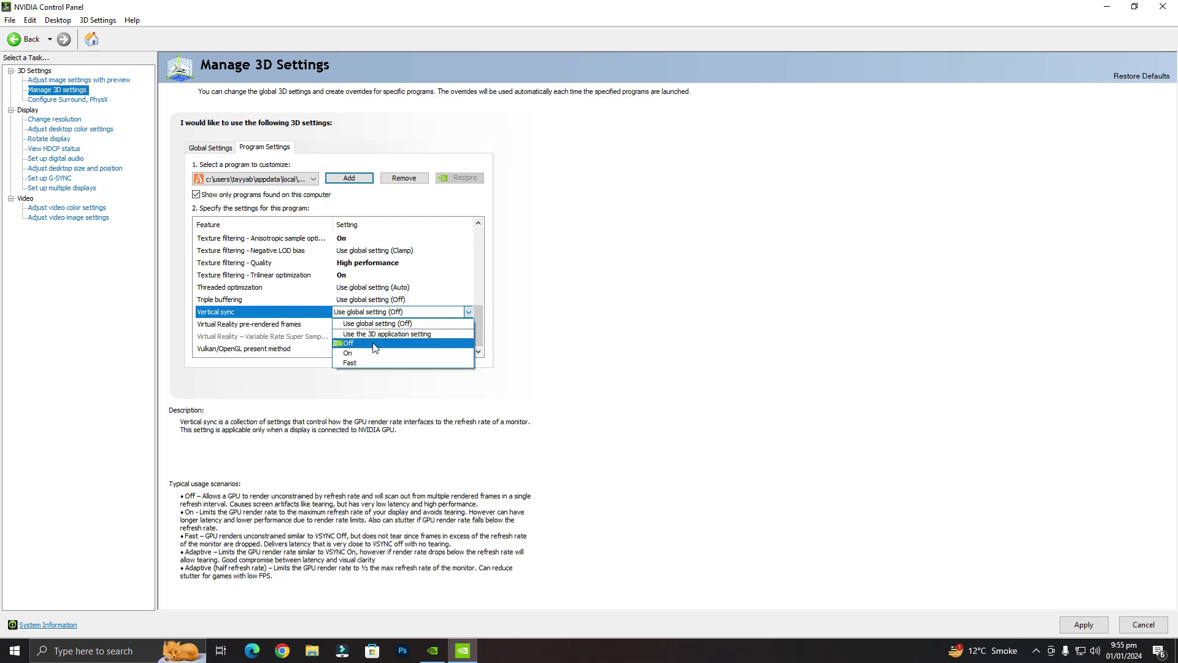
pyautogui.click(374, 343)
# Apply and keep FiveM's changed 3D settings, and close NVIDIA Control Panel.
pyautogui.scroll(-1, 478, 313)
pyautogui.moveTo(480, 327); pyautogui.dragTo(496, 236)
pyautogui.click(1100, 630)
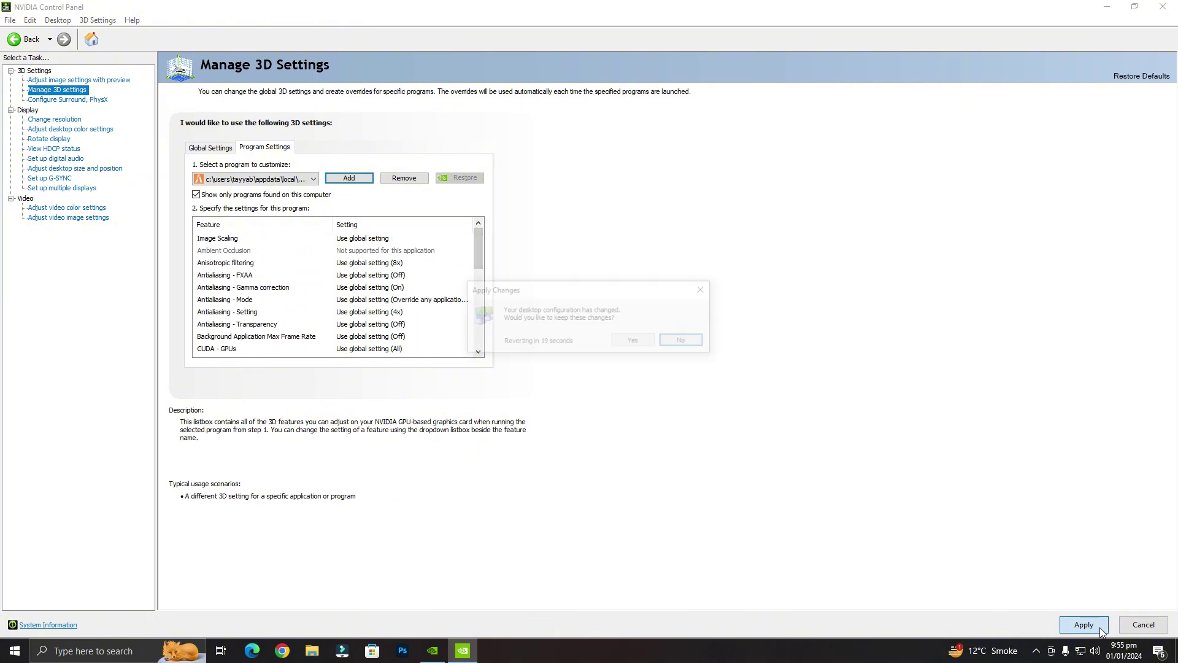
pyautogui.click(641, 345)
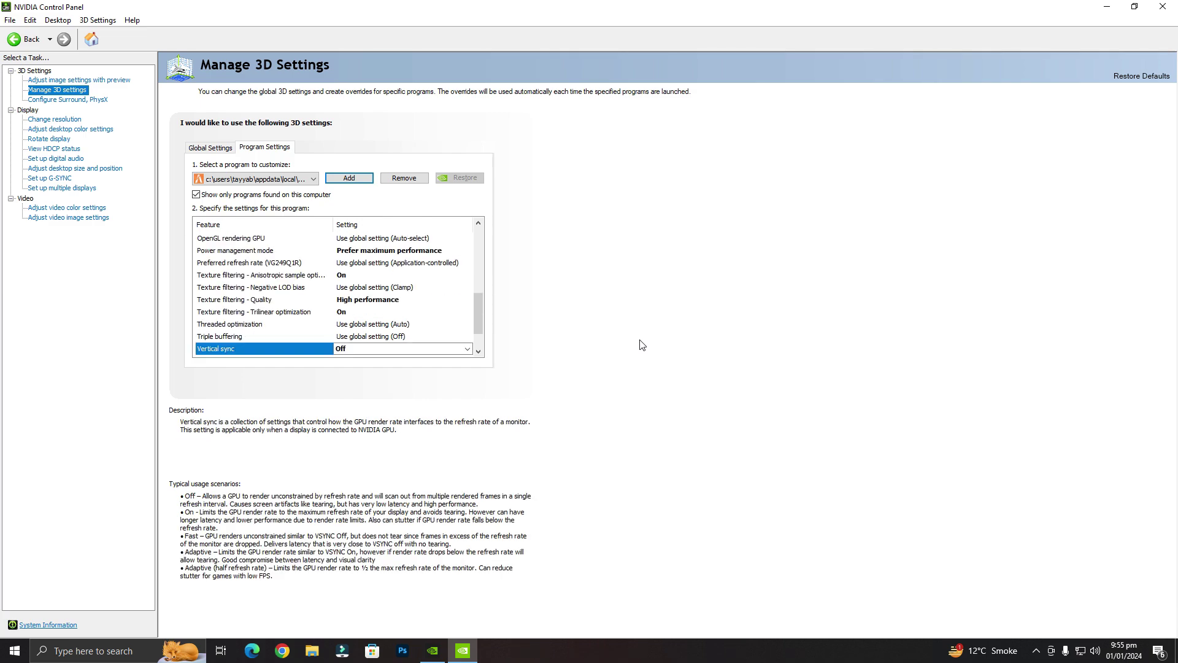
pyautogui.click(1164, 9)
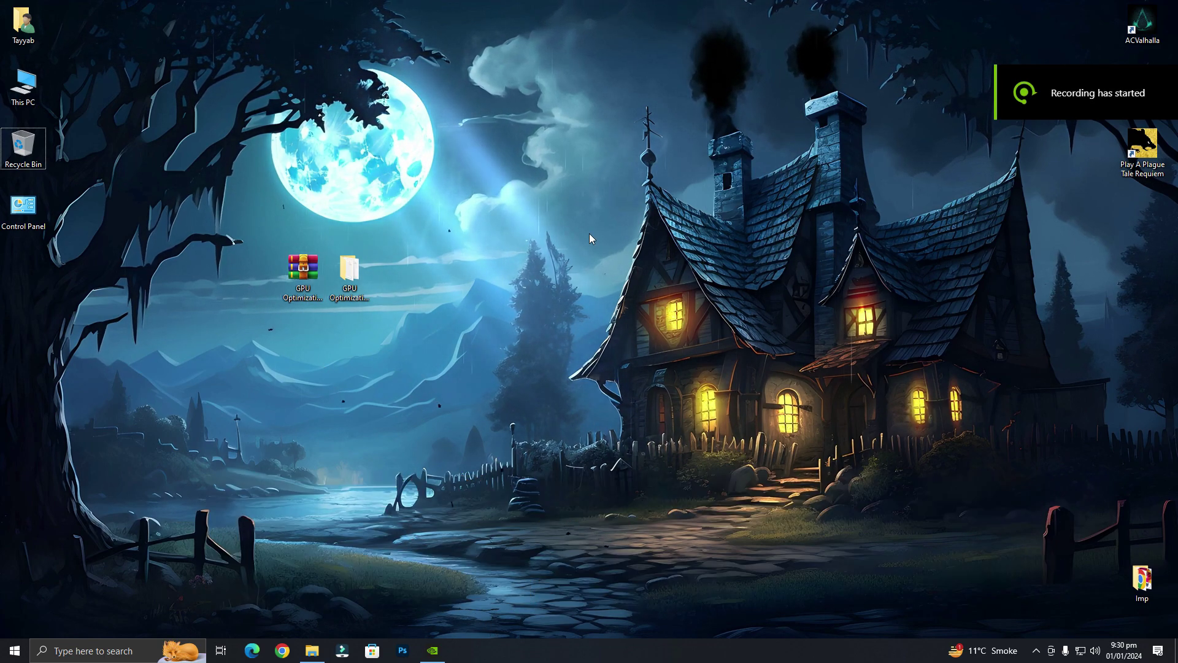
# Extract the GPU Optimization Guide archive onto the desktop, replacing all files that already exist.
pyautogui.click(303, 269)
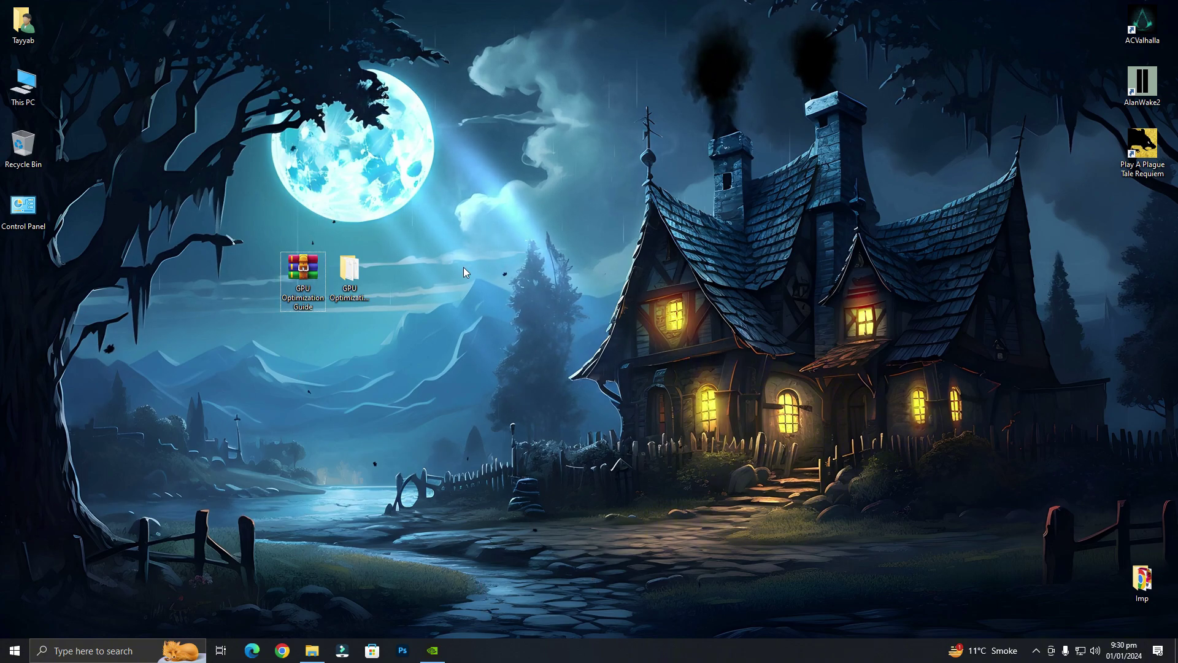
pyautogui.rightClick(303, 268)
pyautogui.click(380, 330)
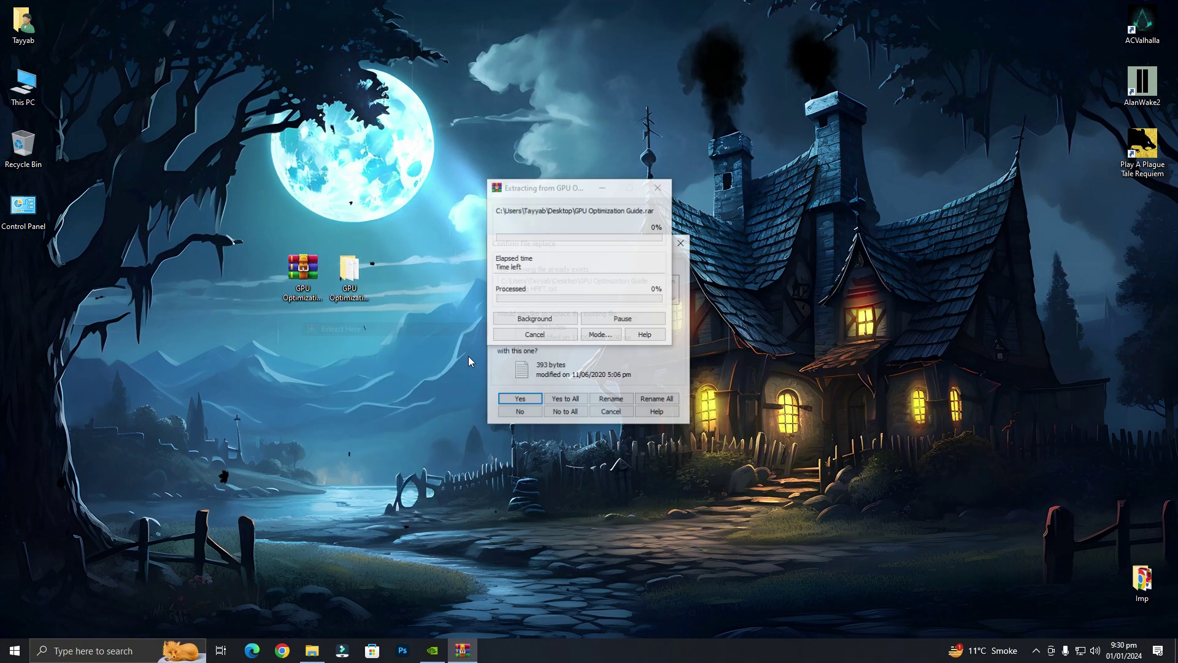
pyautogui.click(568, 400)
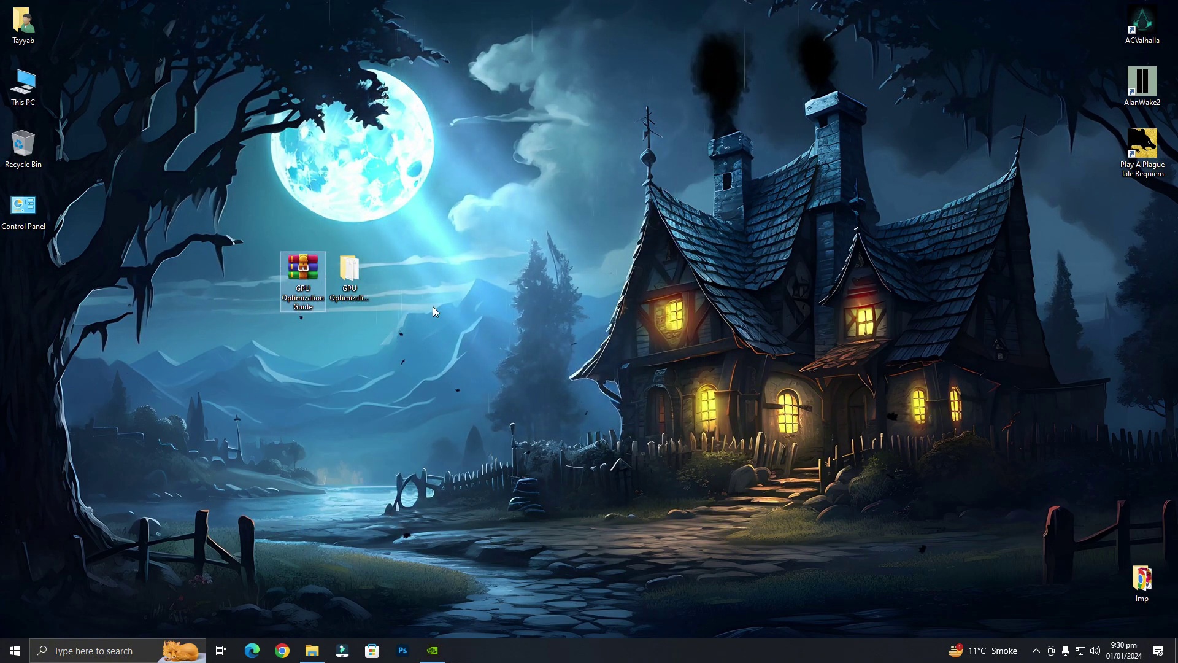
# Open the GPU Optimization folder inside the extracted GPU Optimization Guide folder and run the Clear batch file.
pyautogui.doubleClick(351, 270)
pyautogui.click(377, 41)
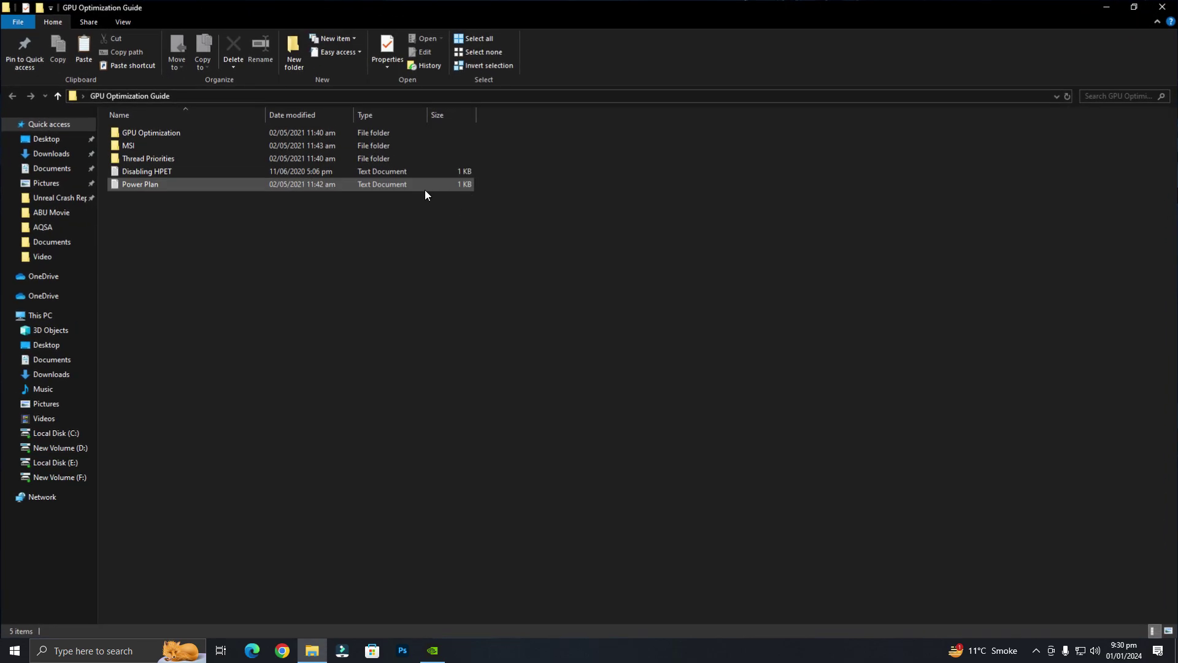
pyautogui.click(153, 133)
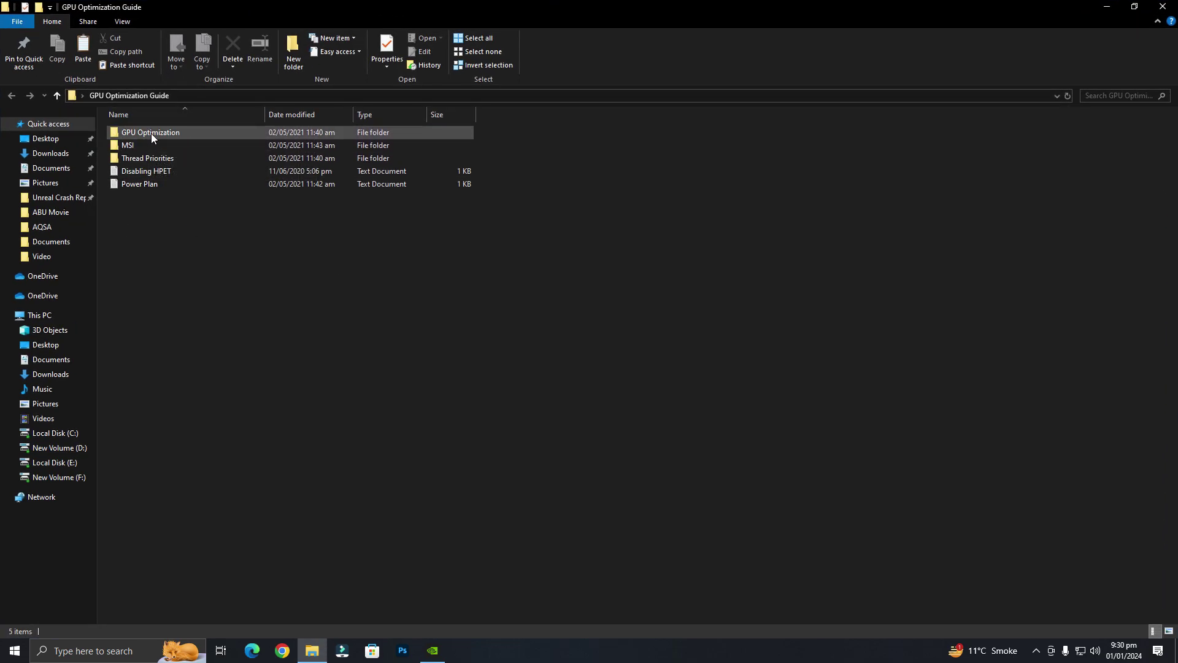
pyautogui.doubleClick(156, 132)
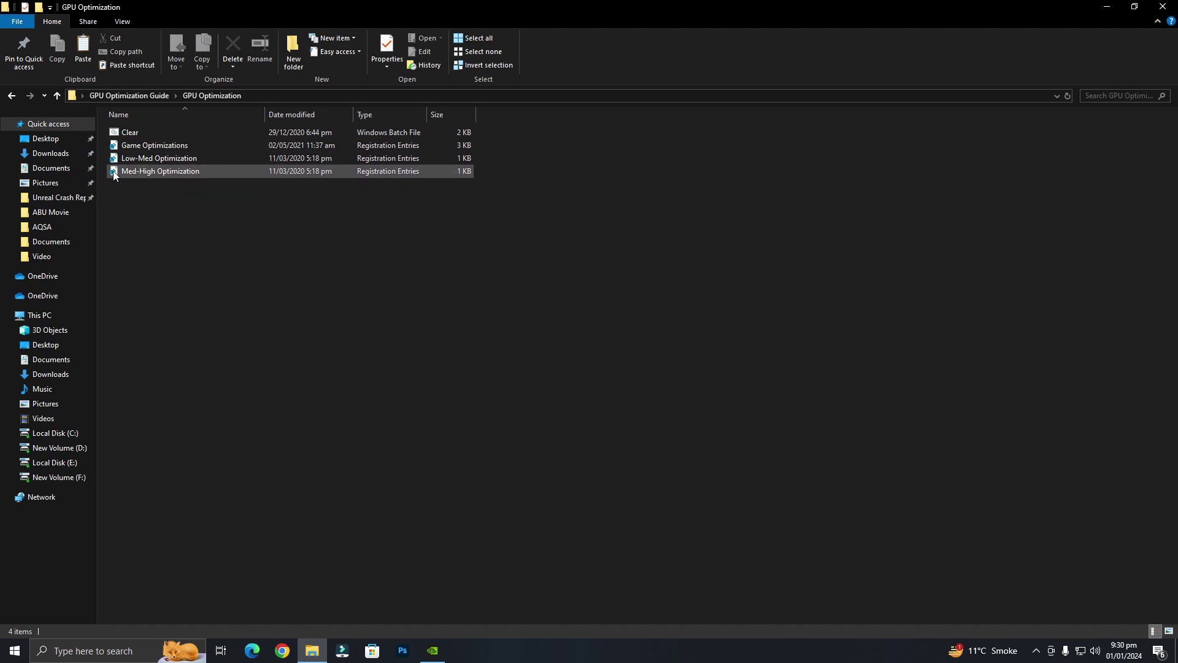
pyautogui.rightClick(131, 135)
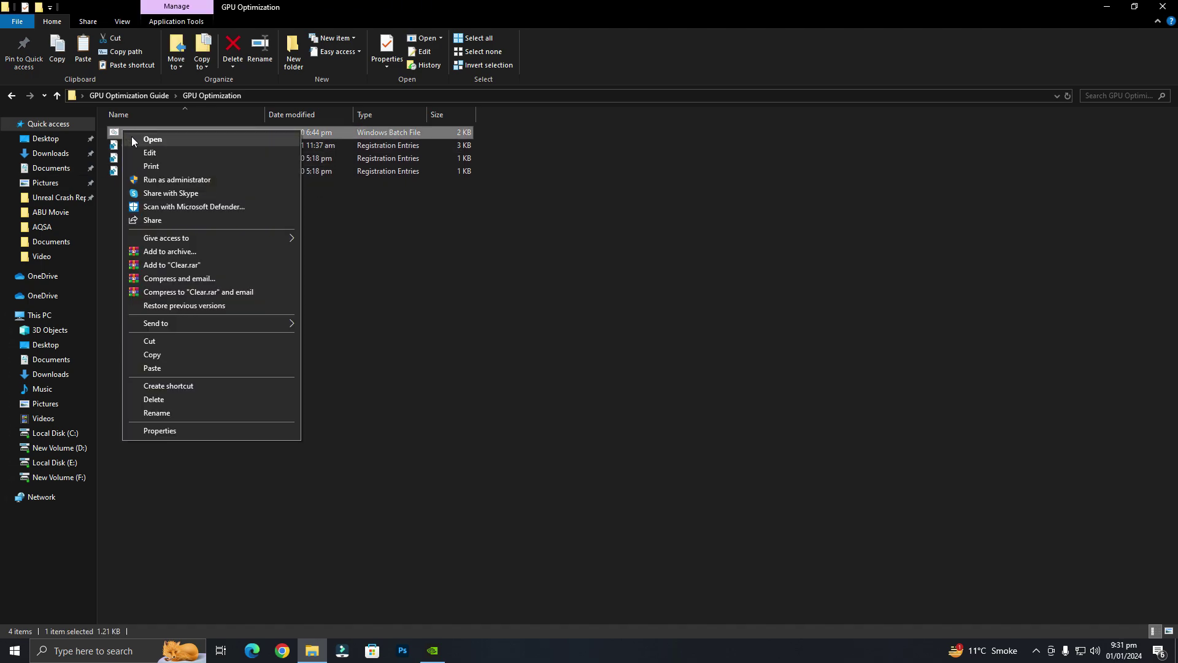
pyautogui.click(165, 141)
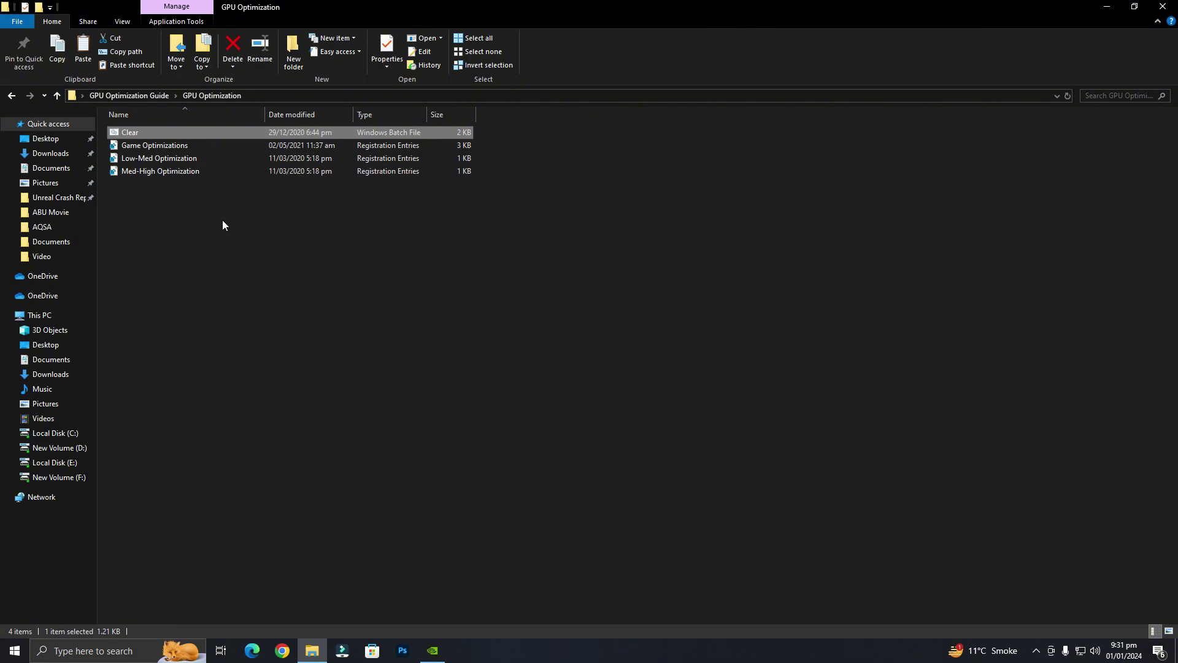
# Merge the Game Optimizations file into the registry, allowing Registry Editor to make the changes.
pyautogui.rightClick(156, 149)
pyautogui.click(233, 158)
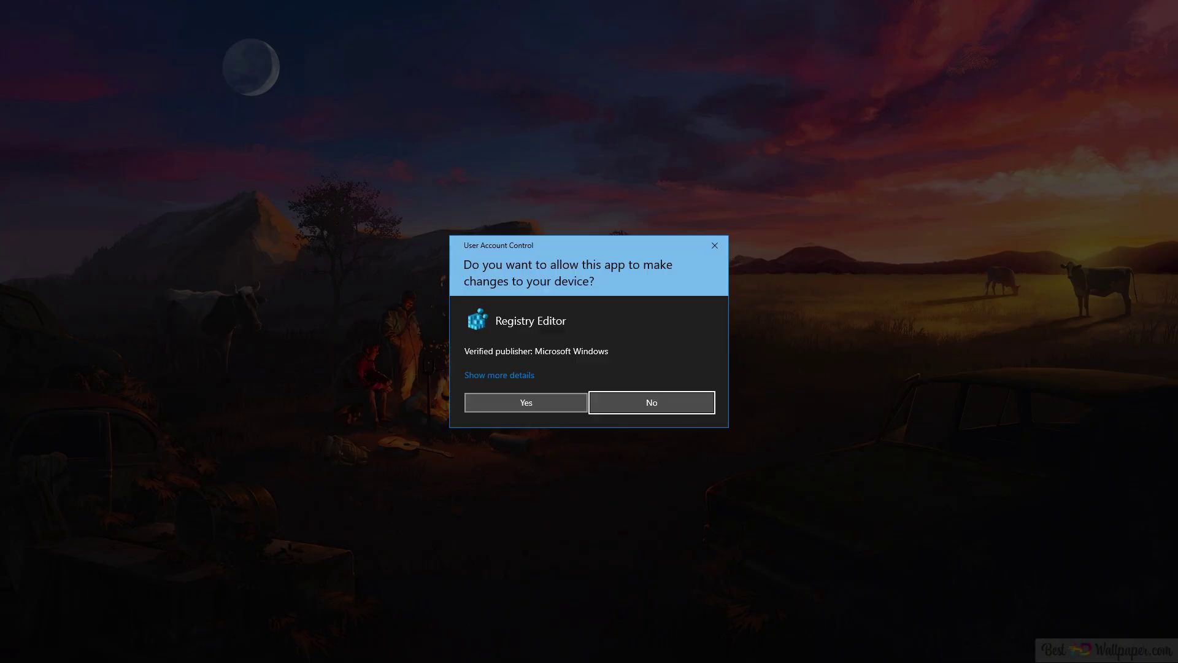
pyautogui.click(551, 408)
pyautogui.click(680, 344)
pyautogui.click(727, 323)
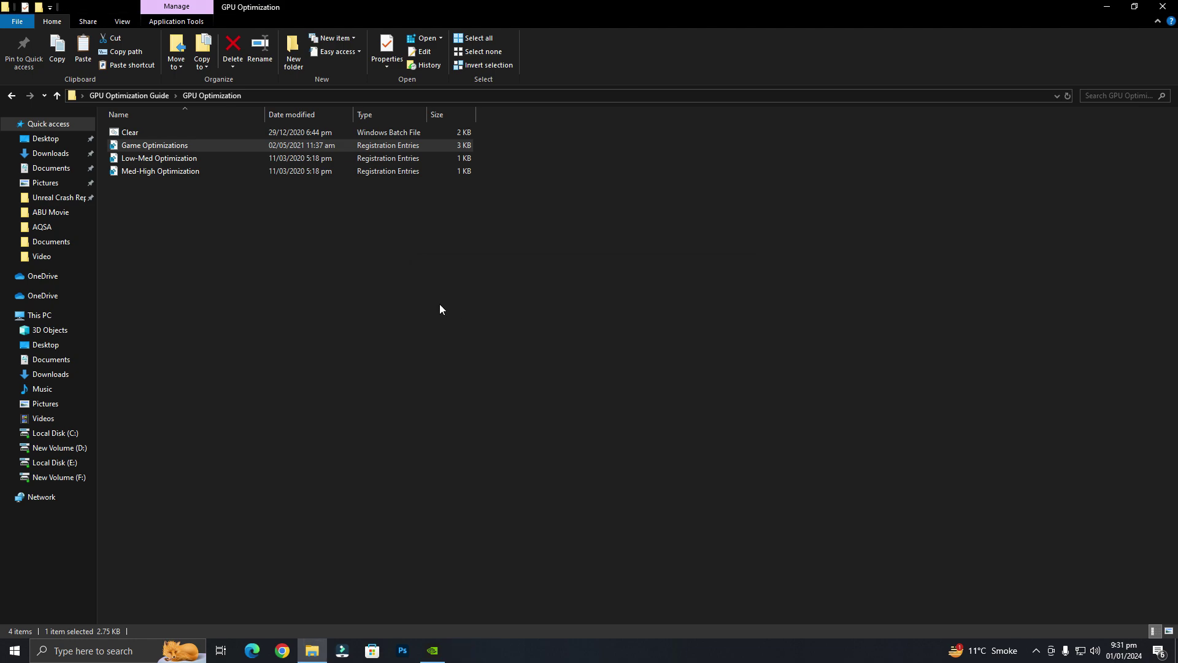
# Merge the Med-High Optimization file into the registry, allowing Registry Editor to make the changes.
pyautogui.click(178, 172)
pyautogui.press('Up')
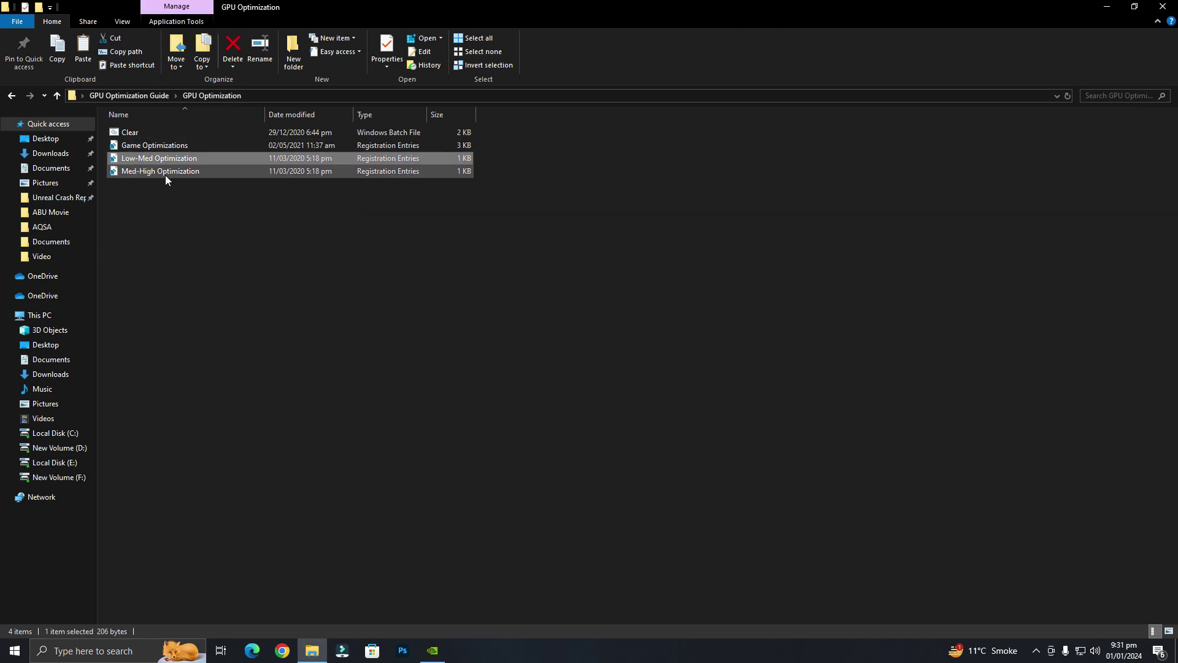
pyautogui.rightClick(164, 175)
pyautogui.click(185, 186)
pyautogui.click(540, 401)
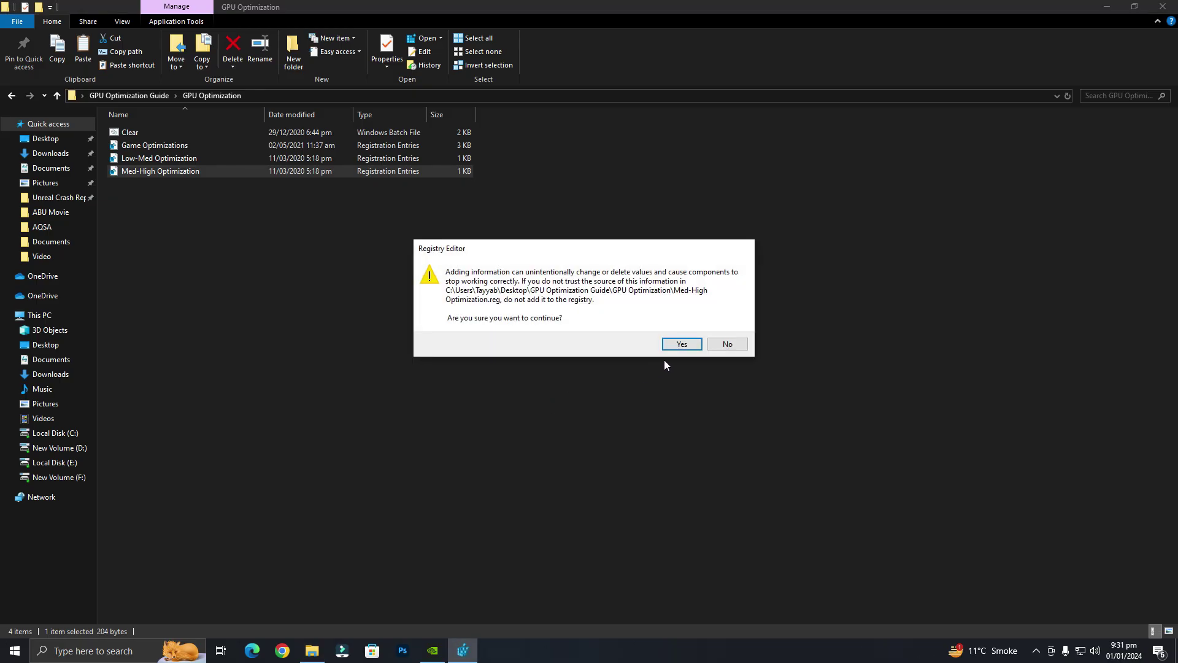
pyautogui.click(682, 344)
pyautogui.click(726, 325)
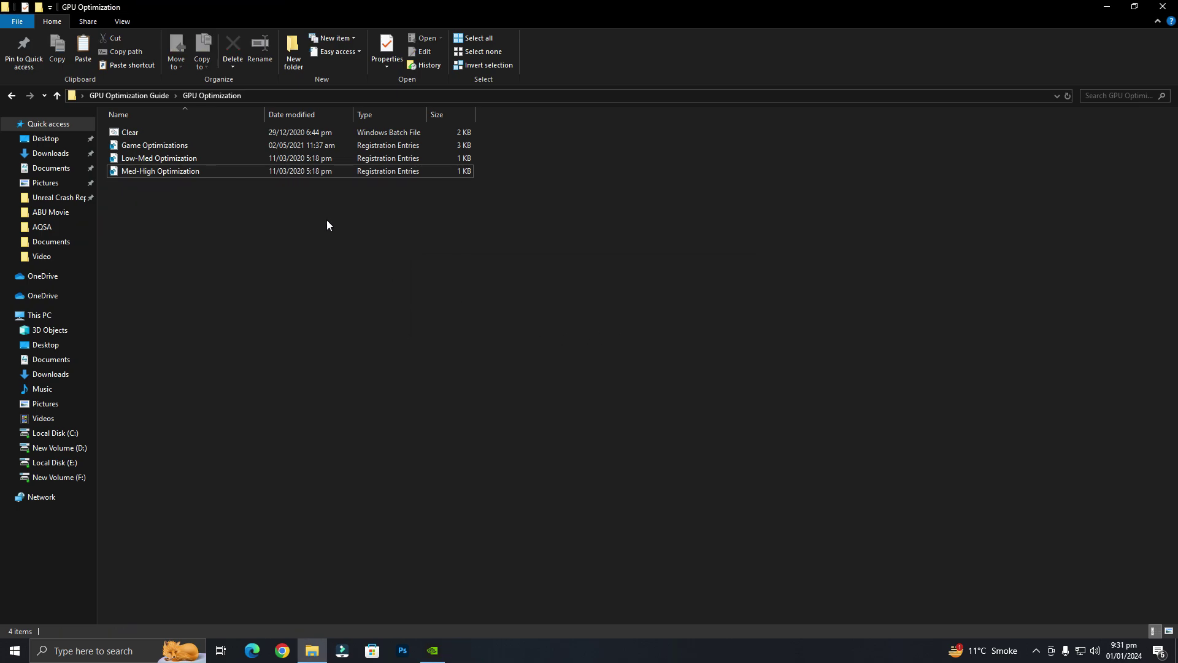
# Go back to the GPU Optimization Guide folder, open MSI and extract the MSI_util_v3 archive there.
pyautogui.click(10, 96)
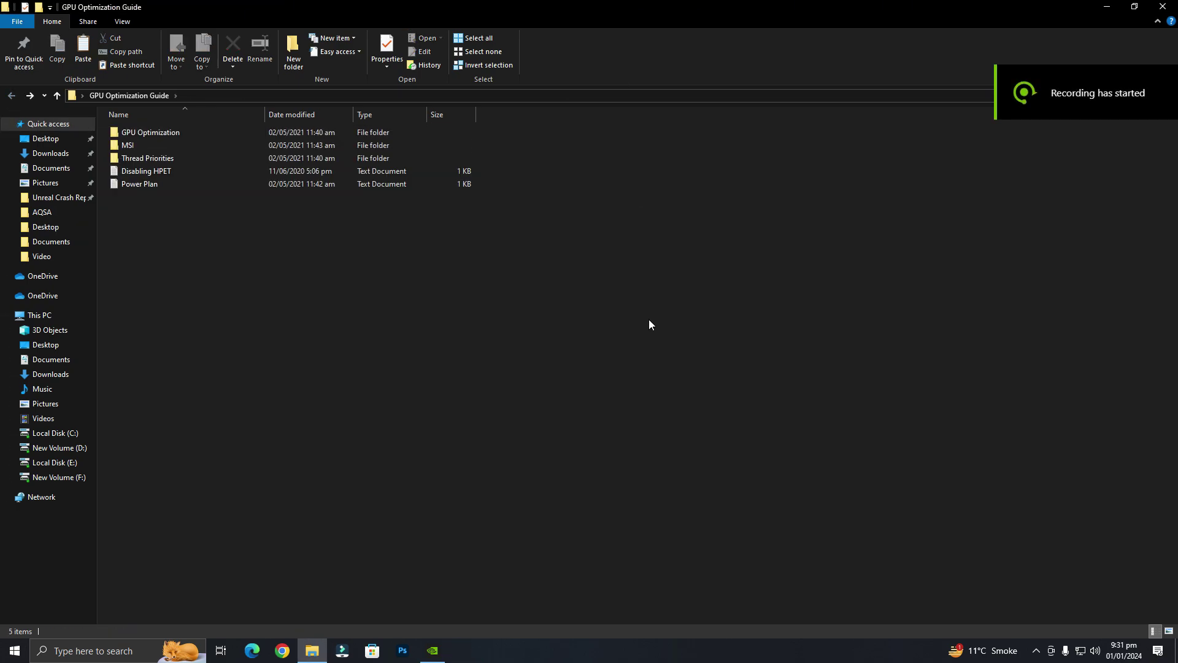
pyautogui.click(117, 147)
pyautogui.doubleClick(118, 147)
pyautogui.rightClick(138, 131)
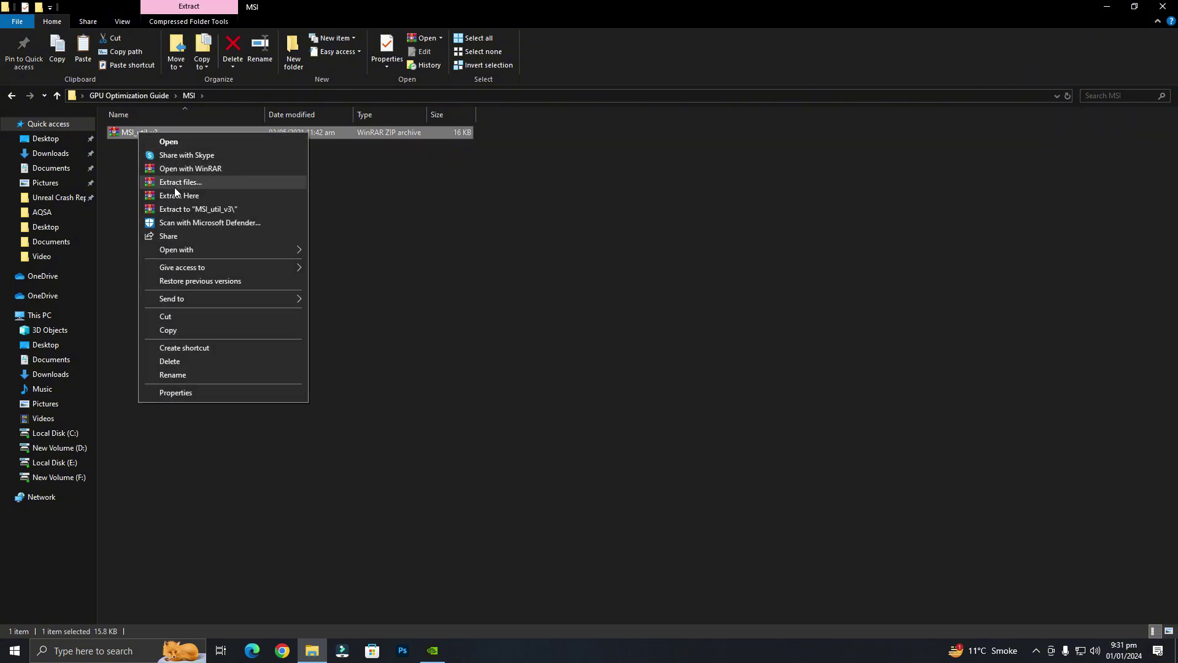
pyautogui.click(207, 197)
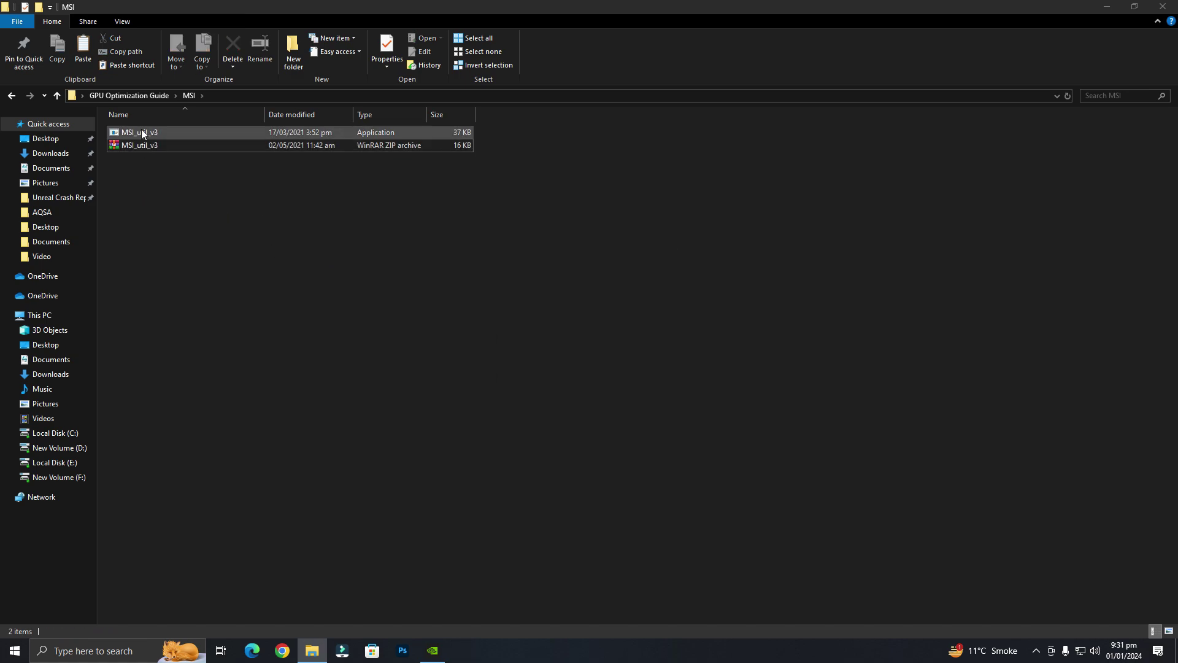
# Run the MSI_util_v3 application as administrator and place its window over the bare desktop.
pyautogui.rightClick(142, 132)
pyautogui.click(166, 153)
pyautogui.click(547, 410)
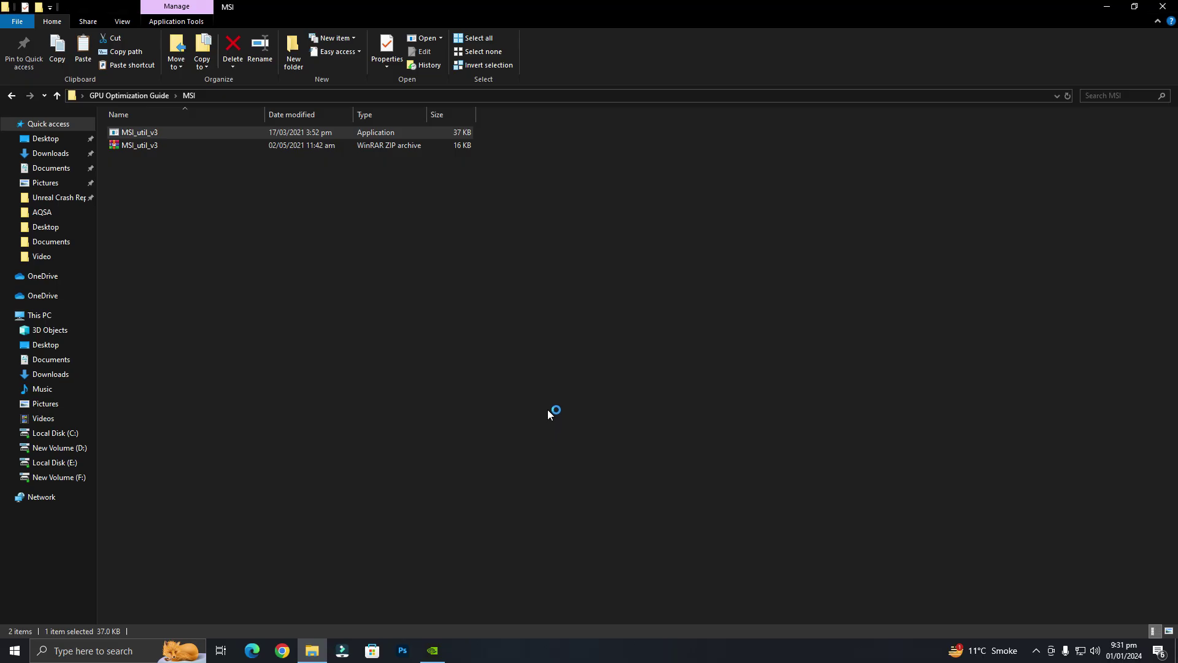
pyautogui.moveTo(482, 25); pyautogui.dragTo(755, 138)
pyautogui.click(1163, 6)
pyautogui.moveTo(685, 161); pyautogui.dragTo(663, 119)
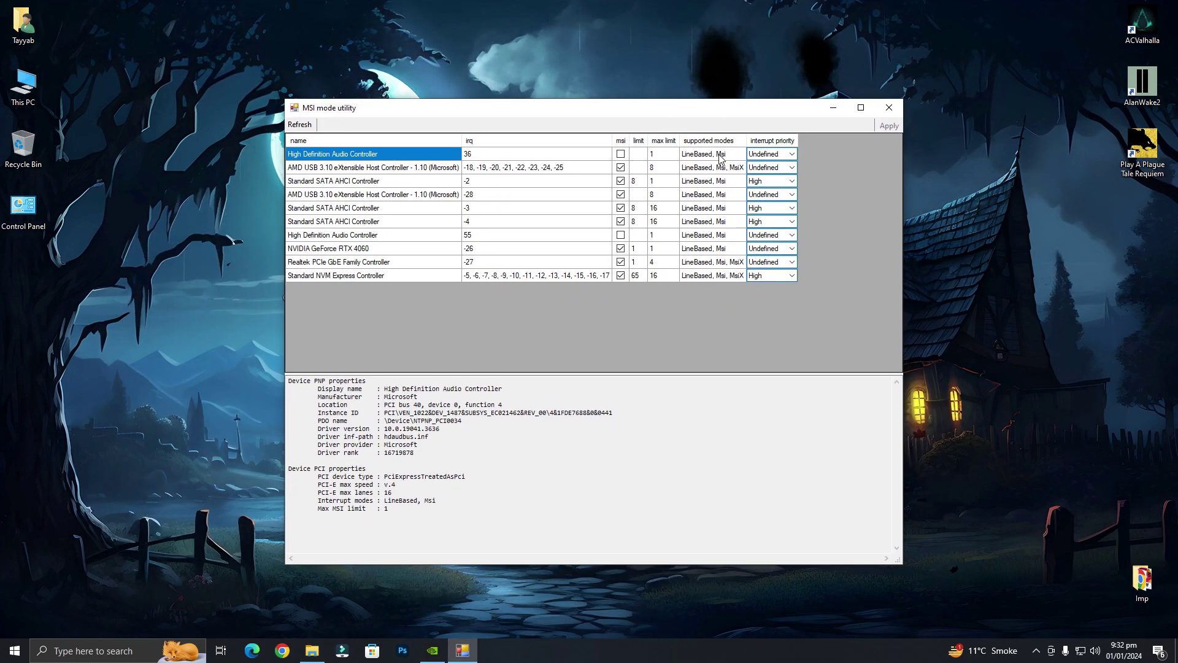
# Check the devices' supported modes and enable MSI for both High Definition Audio Controllers.
pyautogui.moveTo(722, 159); pyautogui.dragTo(727, 208)
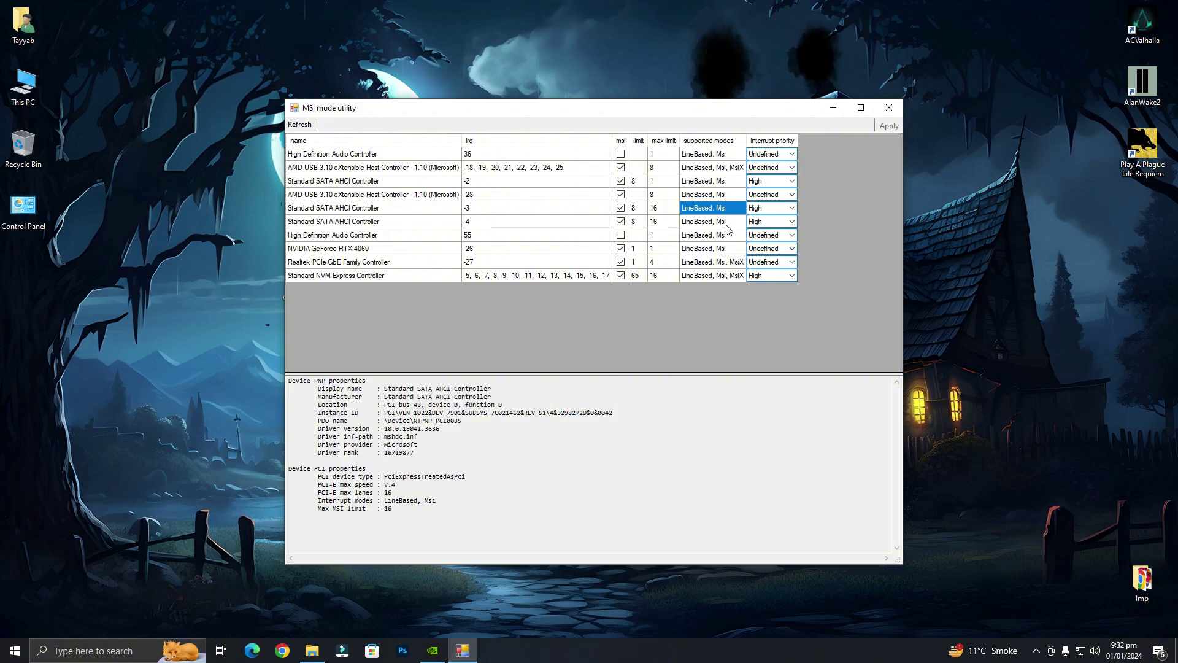
pyautogui.click(742, 265)
pyautogui.click(727, 171)
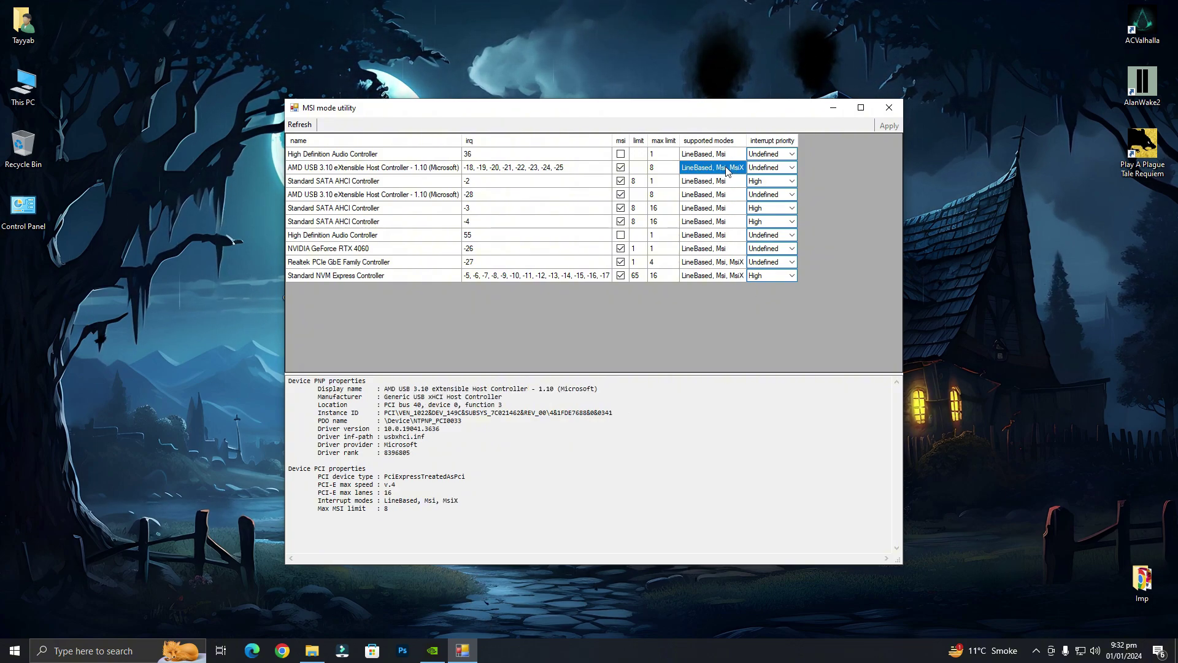
pyautogui.click(620, 155)
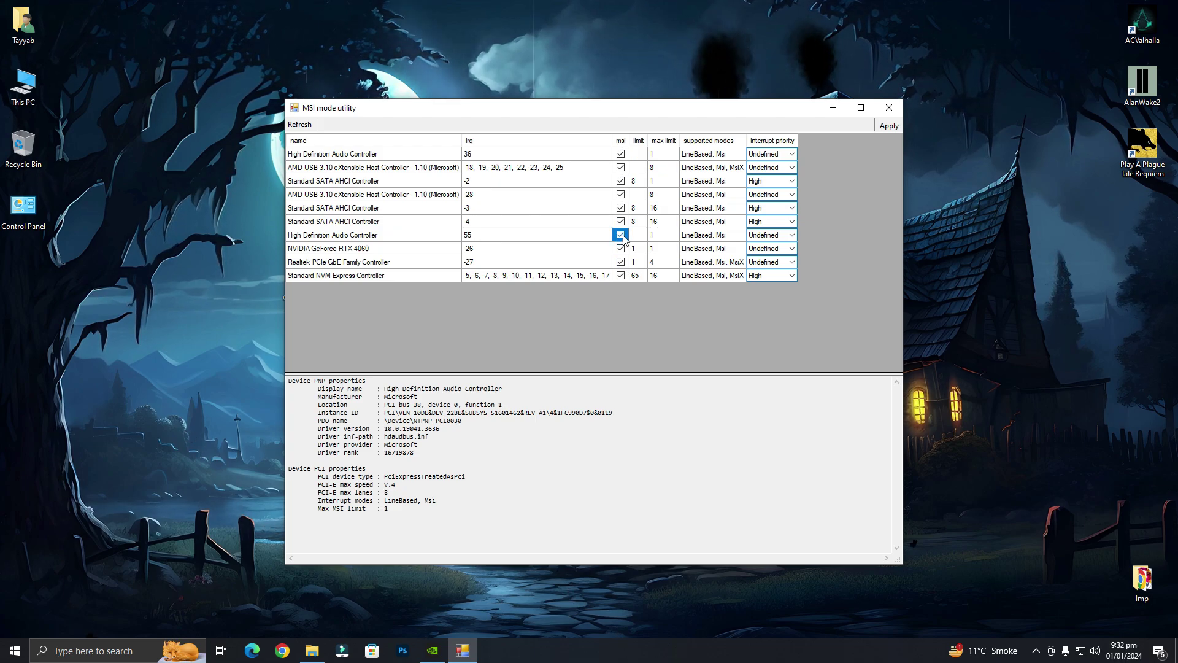
# Set the NVIDIA GeForce RTX 4060's interrupt priority to High, apply the changes and close MSI mode utility.
pyautogui.click(371, 252)
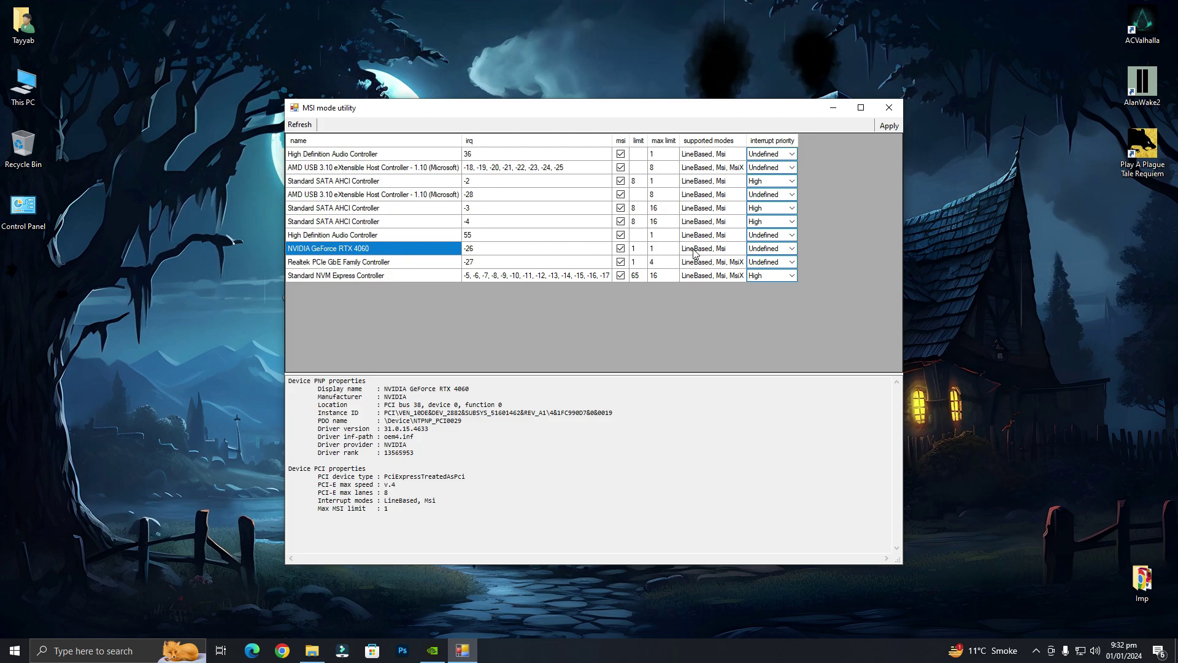
pyautogui.click(792, 249)
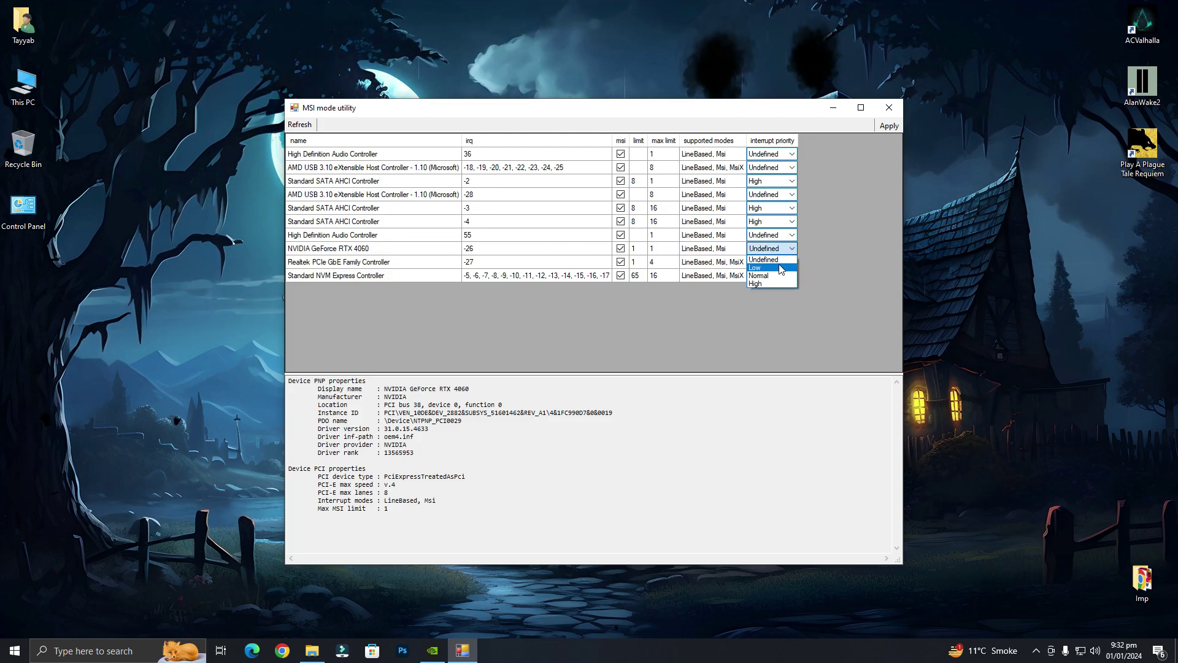
pyautogui.click(361, 252)
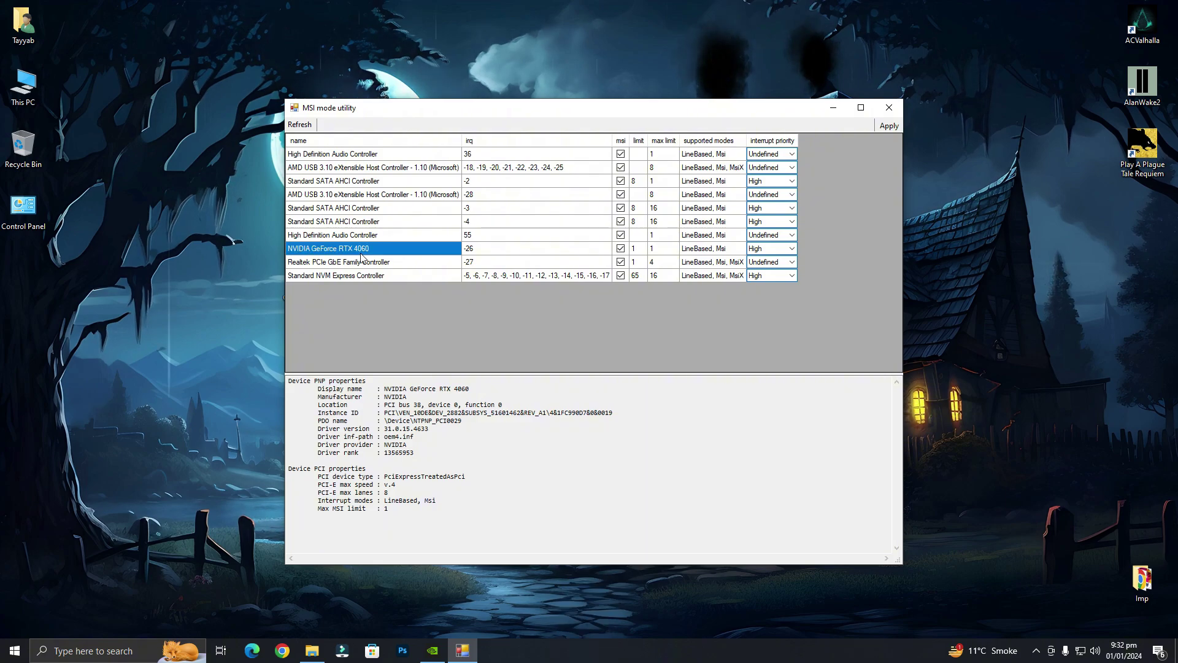
pyautogui.click(778, 253)
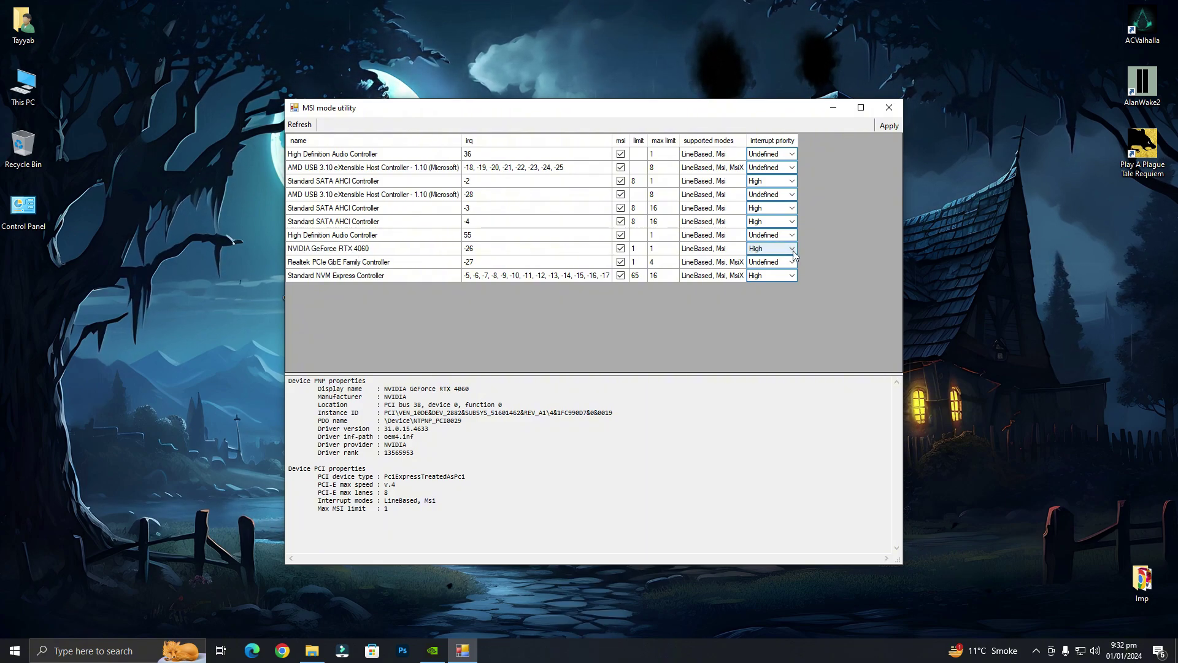
pyautogui.click(792, 248)
pyautogui.click(753, 277)
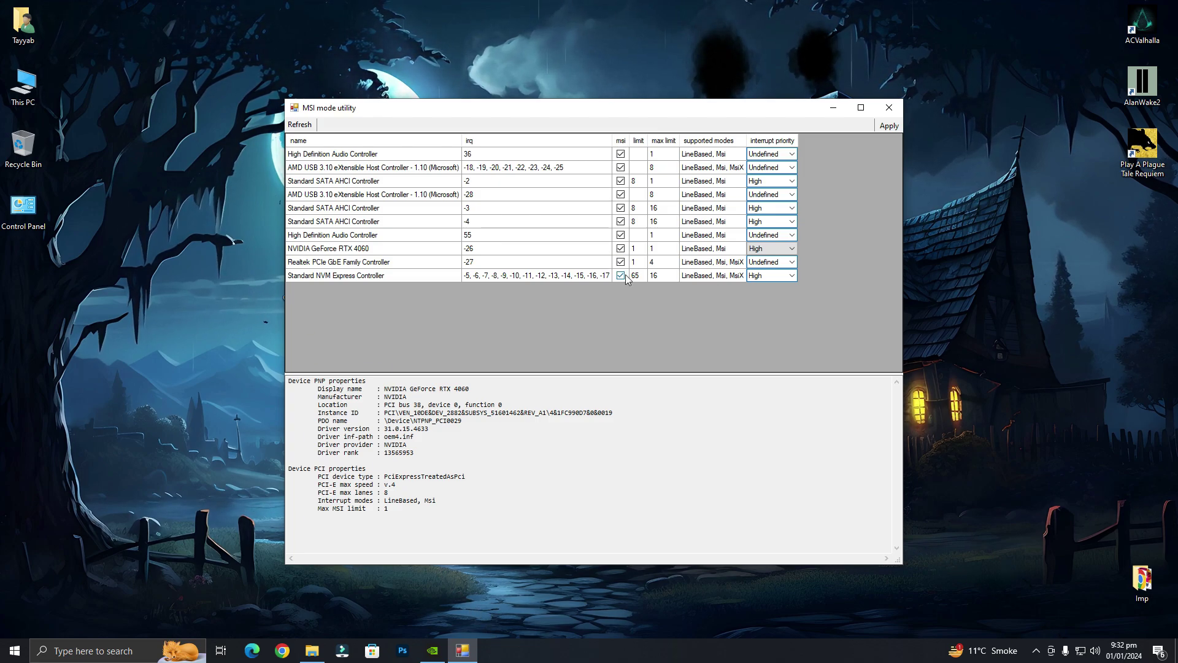
pyautogui.click(886, 127)
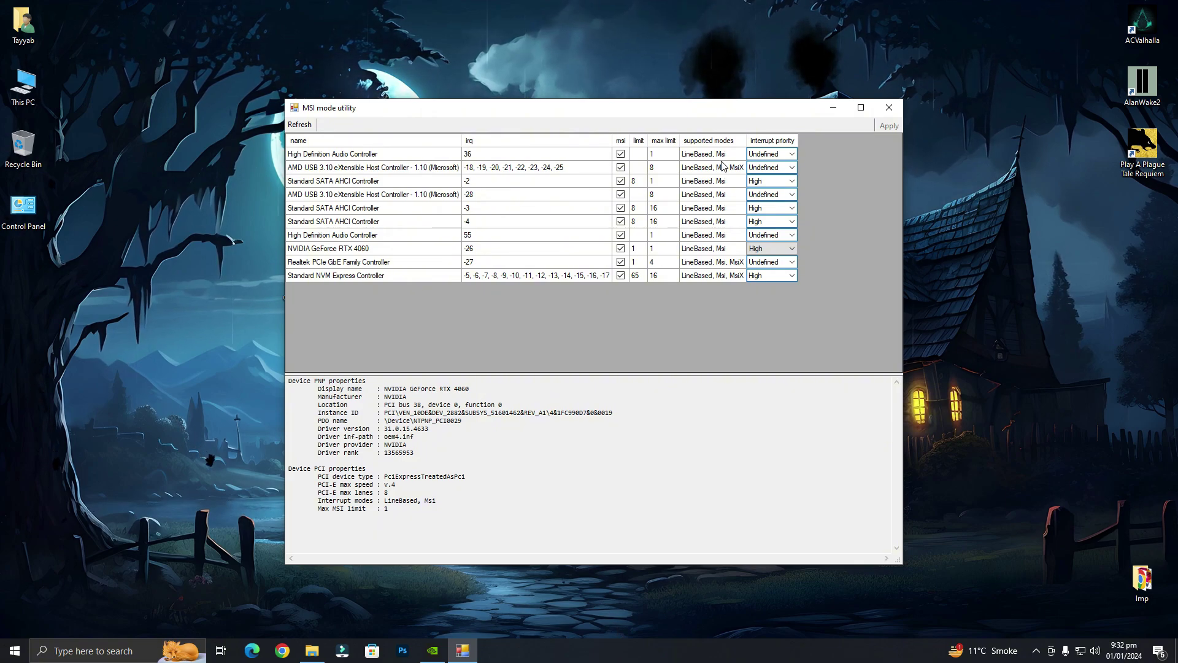
pyautogui.click(888, 108)
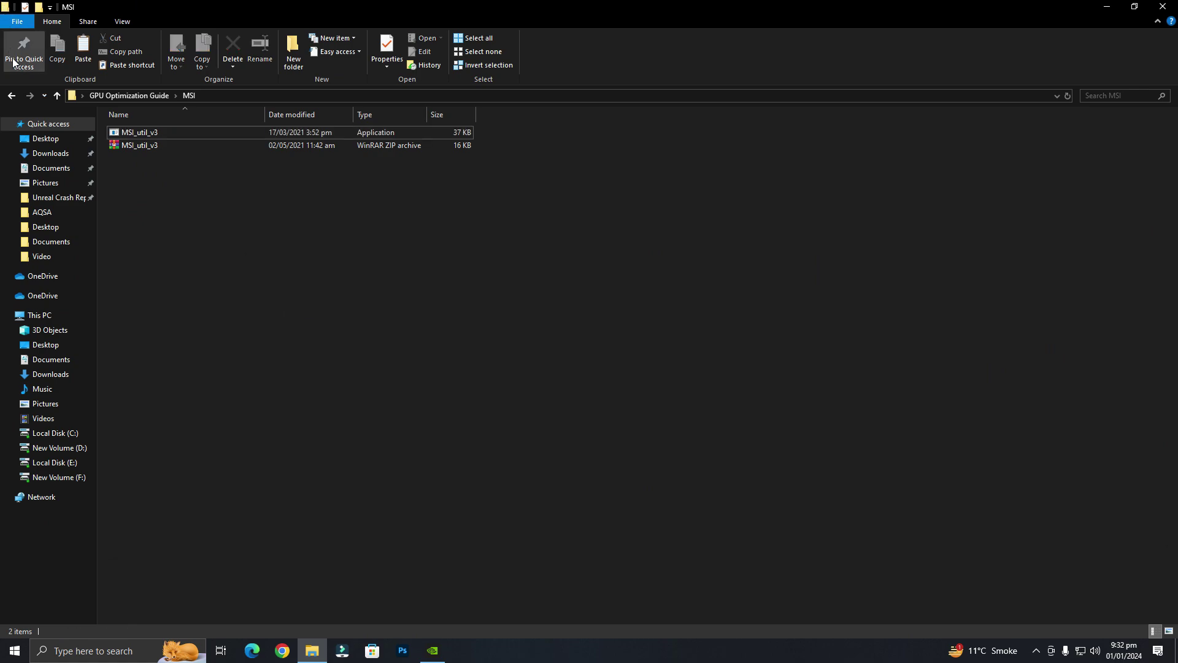
# Open the guide's Thread Priorities folder and merge the NVIDIA Thread Priority file into the registry.
pyautogui.click(13, 96)
pyautogui.doubleClick(157, 159)
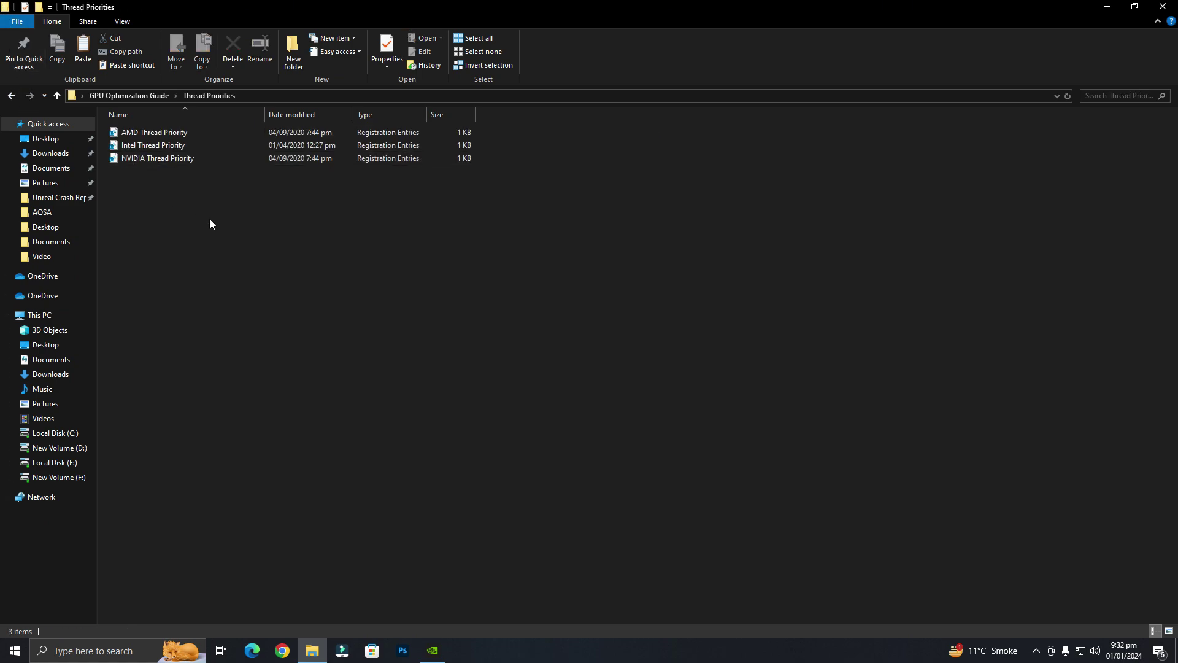
pyautogui.click(173, 159)
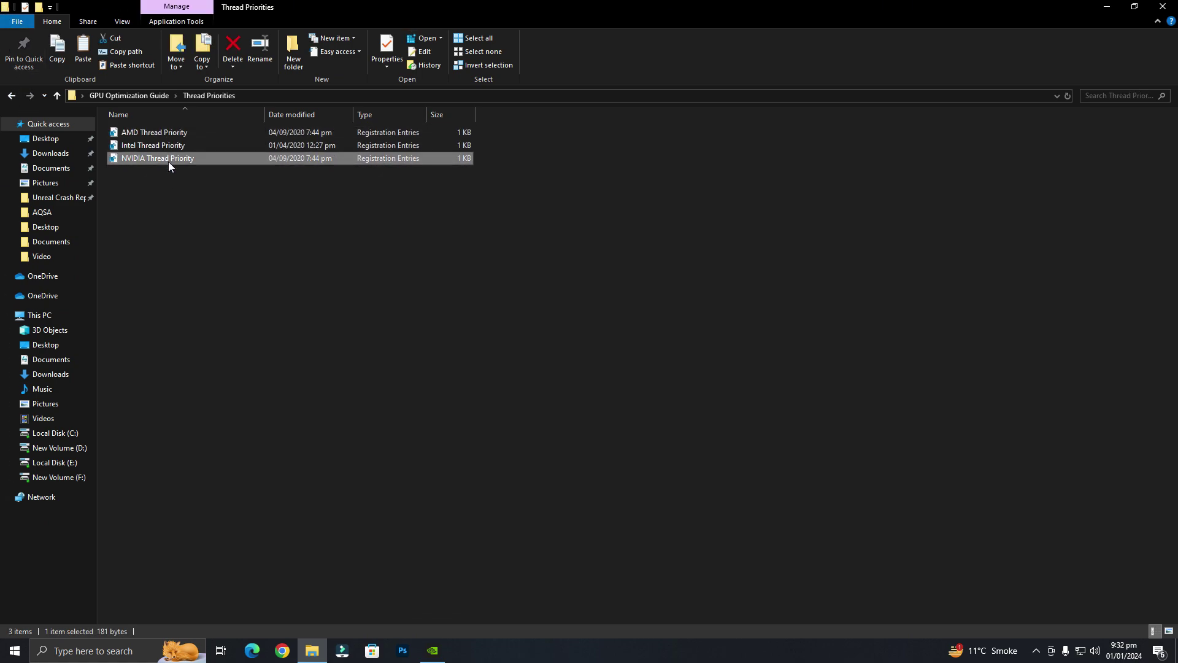
pyautogui.rightClick(174, 157)
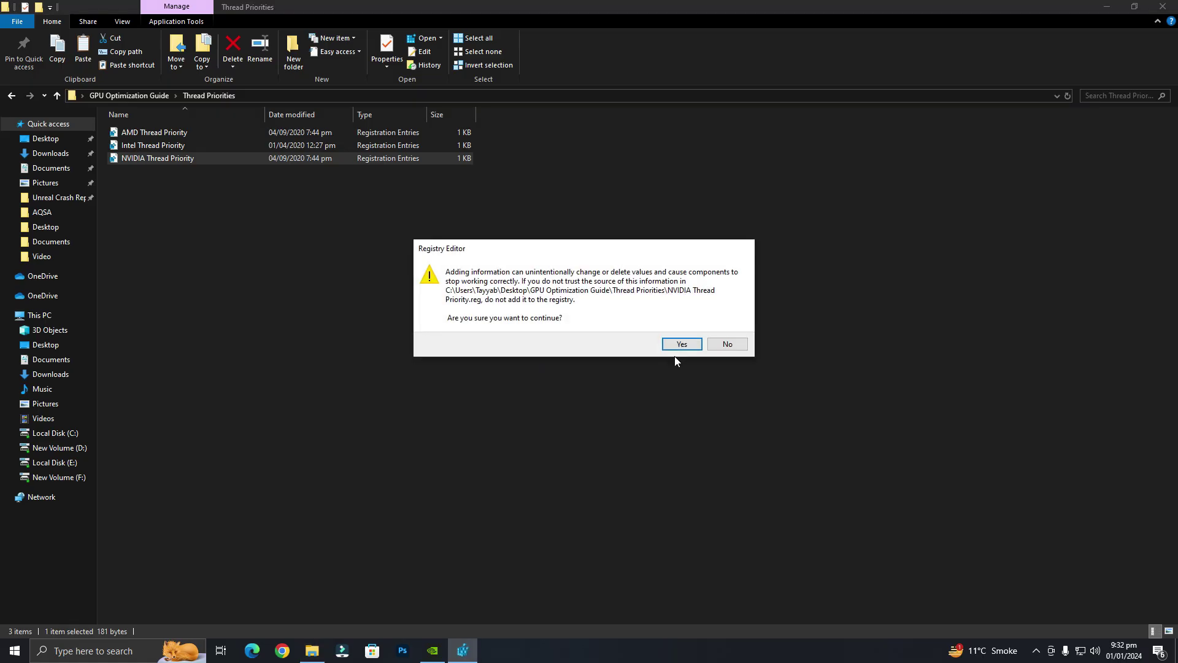
pyautogui.click(677, 342)
pyautogui.click(730, 323)
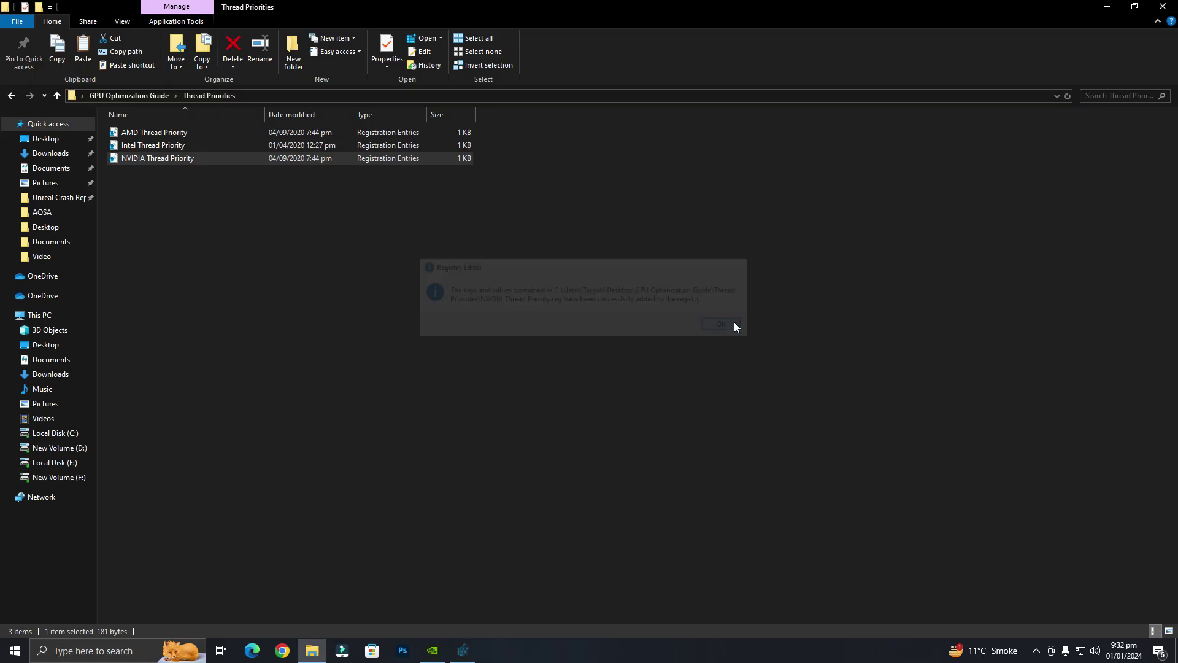
# Return to the GPU Optimization Guide folder and open its Power Plan text file in a maximized window.
pyautogui.click(11, 95)
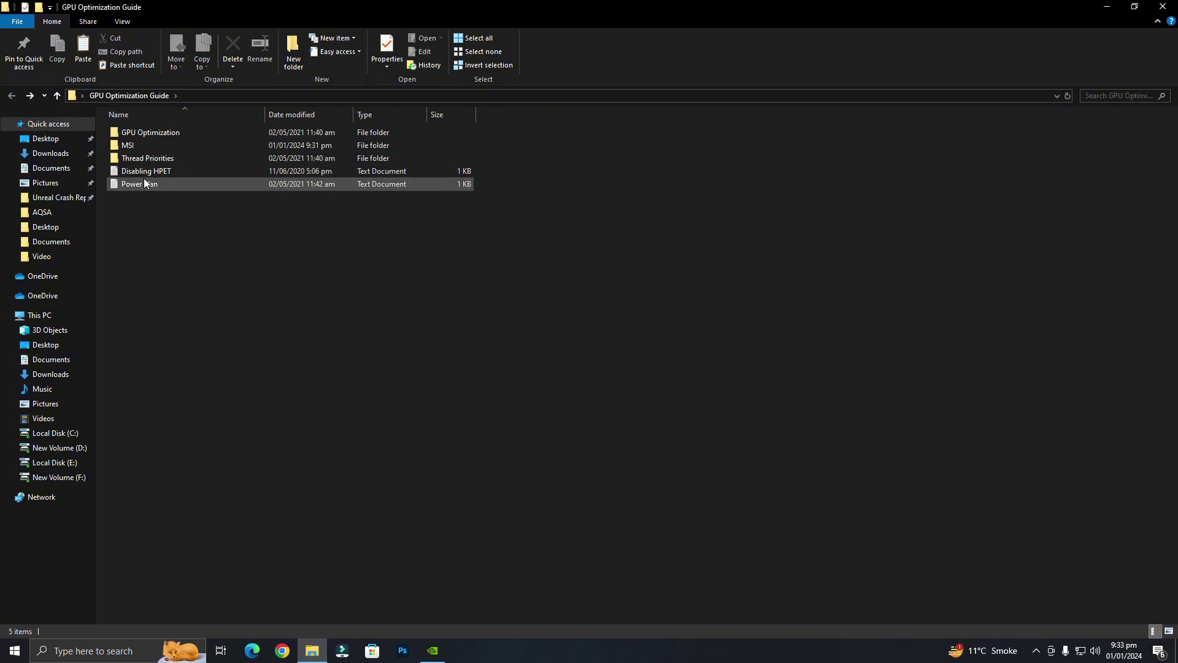
pyautogui.doubleClick(151, 185)
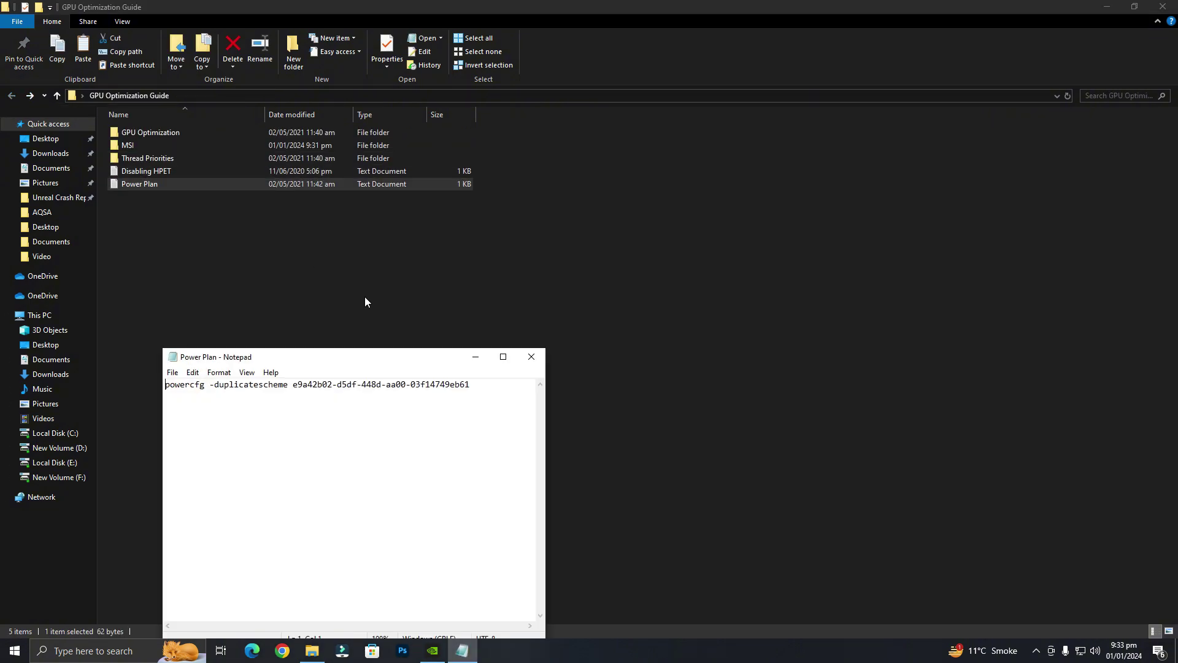
pyautogui.click(503, 357)
# Open Command Prompt and move its window clear of the powercfg line in the Power Plan file.
pyautogui.click(92, 651)
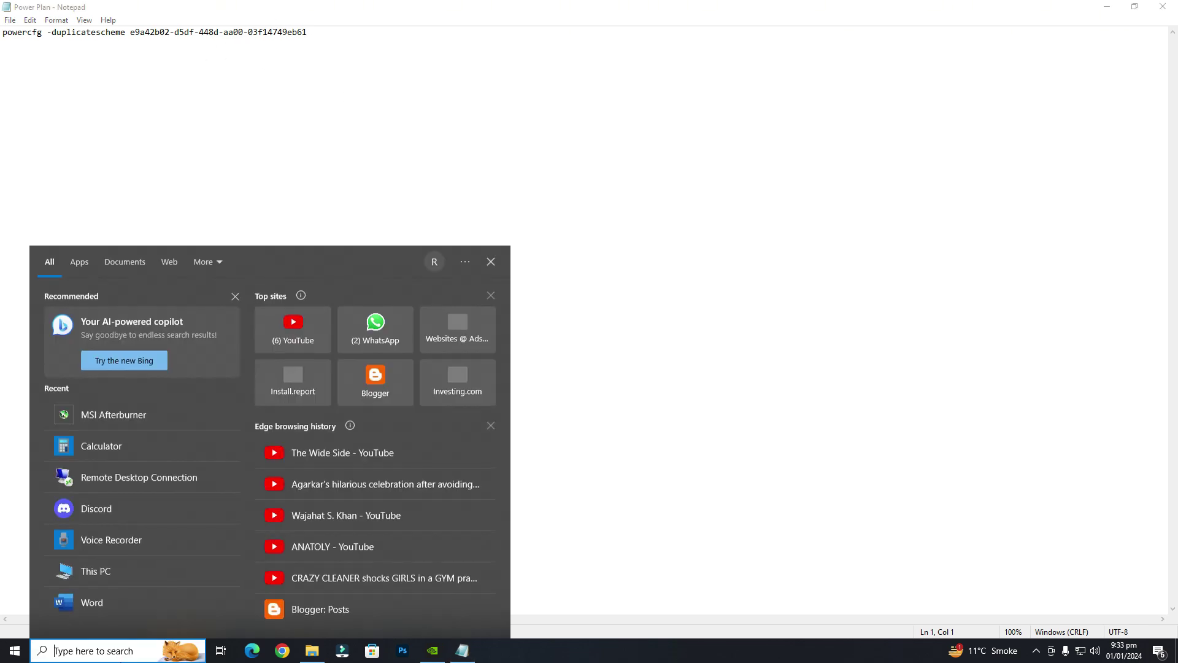
pyautogui.write('comman')
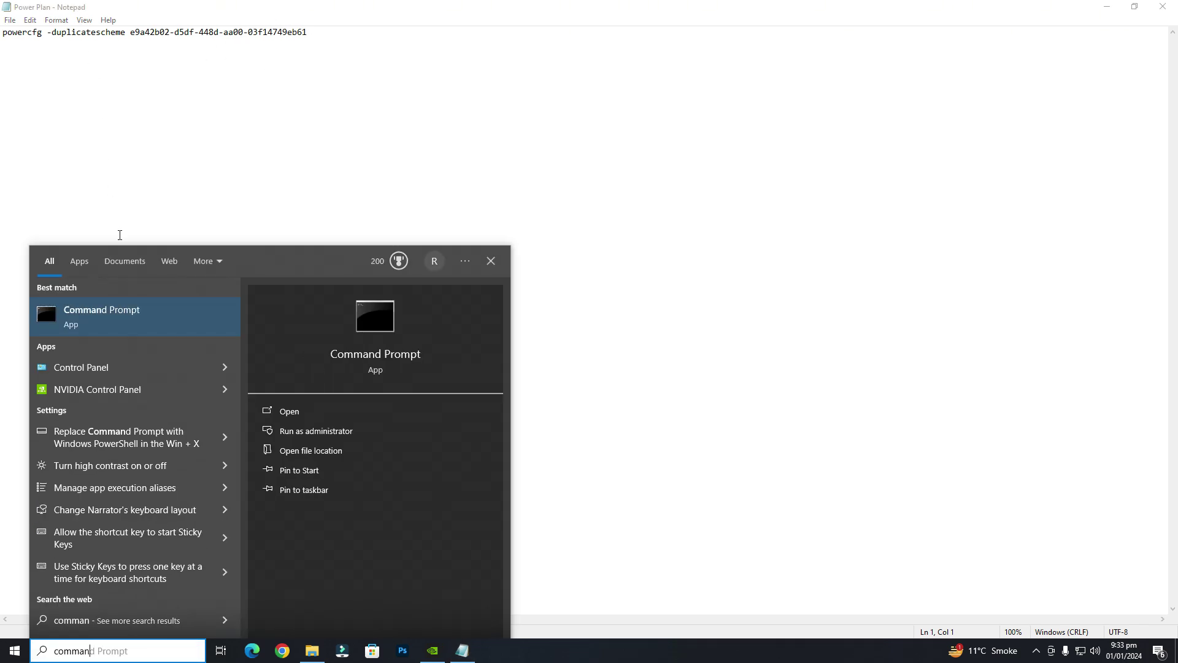
pyautogui.press('Return')
pyautogui.moveTo(276, 37); pyautogui.dragTo(451, 247)
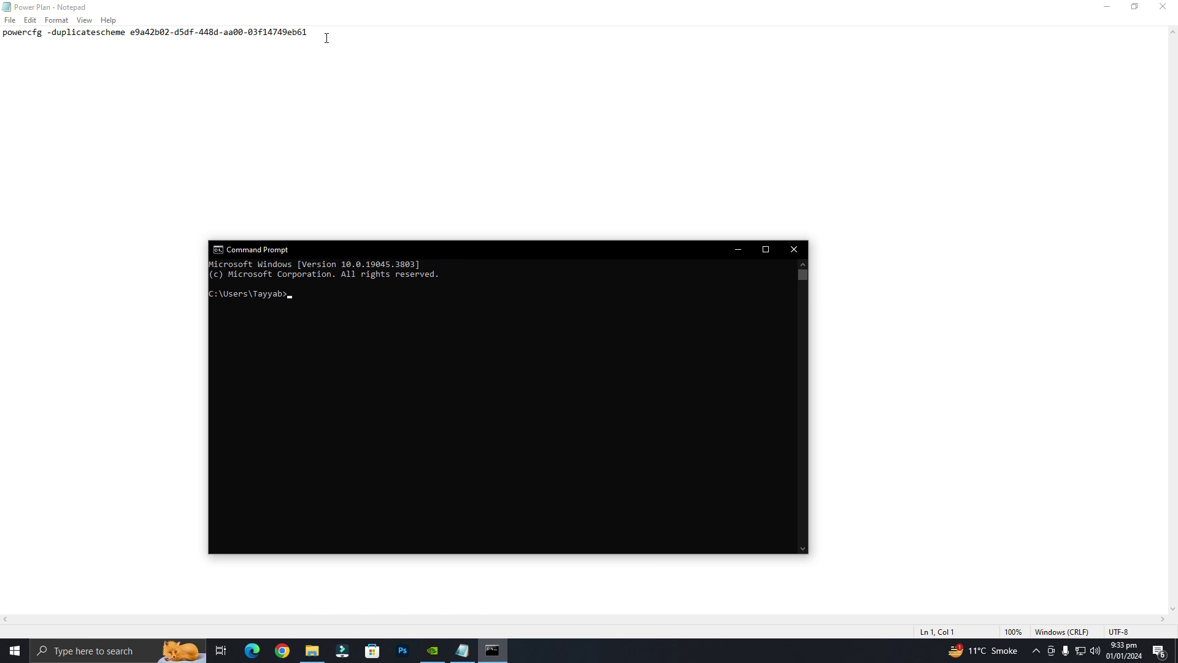
# Copy powercfg -duplicatescheme e9a42b02-d5df-448d-aa00-03f14749eb61 from the Power Plan file, run it in Command Prompt and put both windows away.
pyautogui.moveTo(326, 38); pyautogui.dragTo(16, 45)
pyautogui.rightClick(46, 36)
pyautogui.click(69, 74)
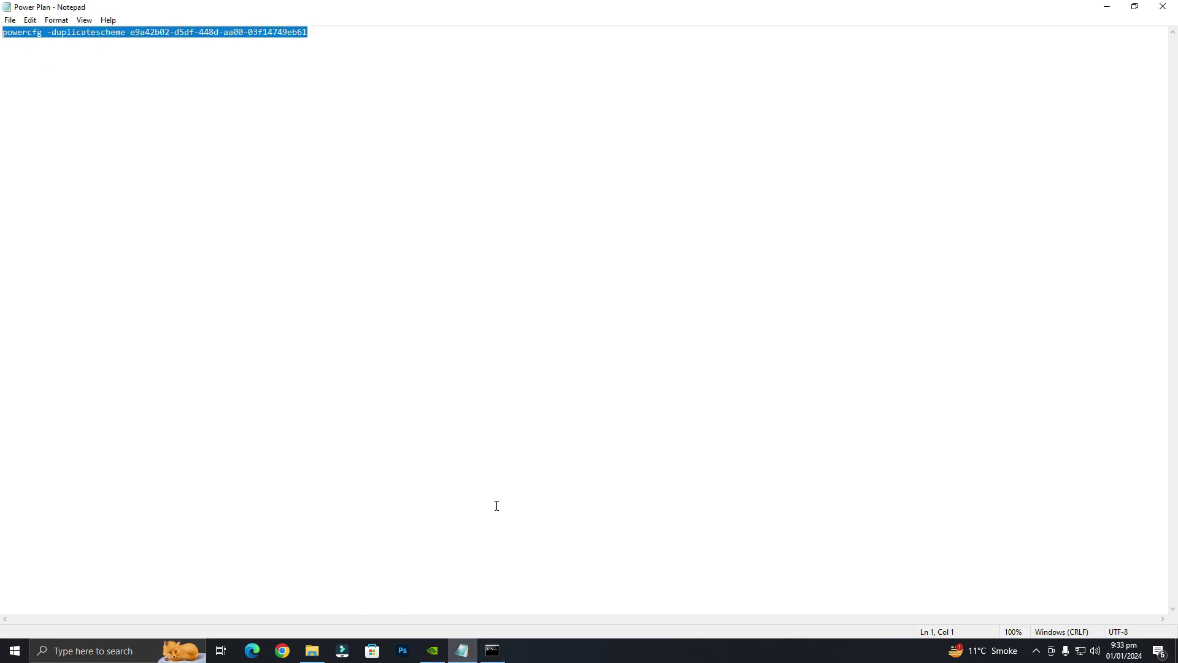
pyautogui.click(491, 653)
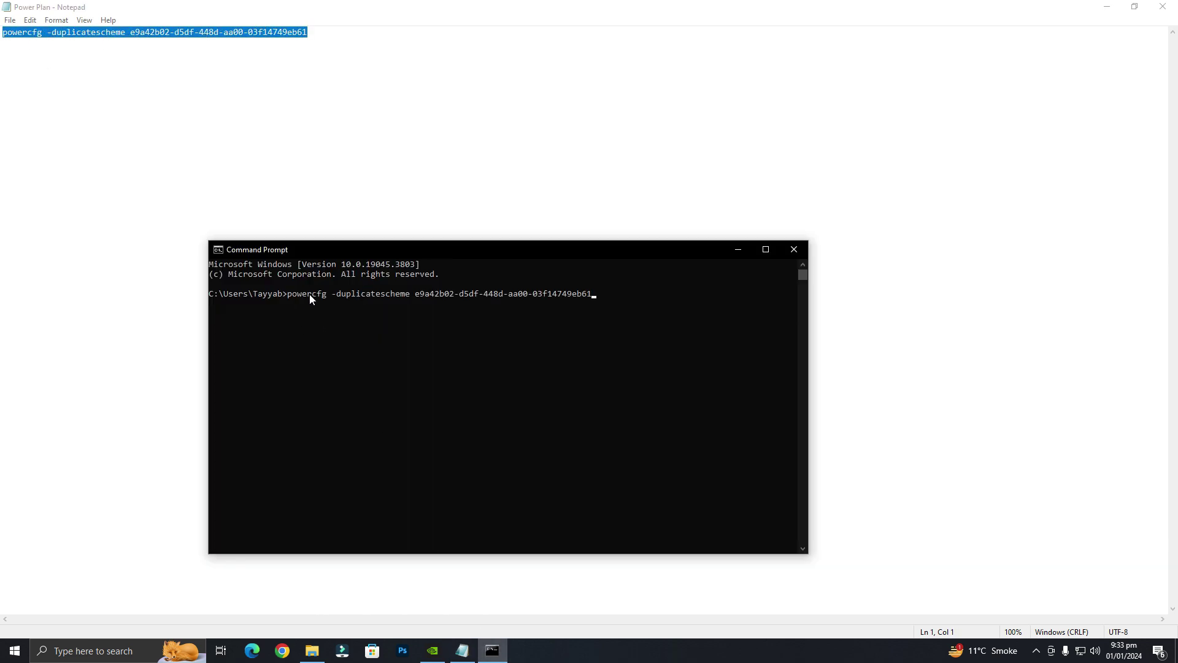
pyautogui.press('Return')
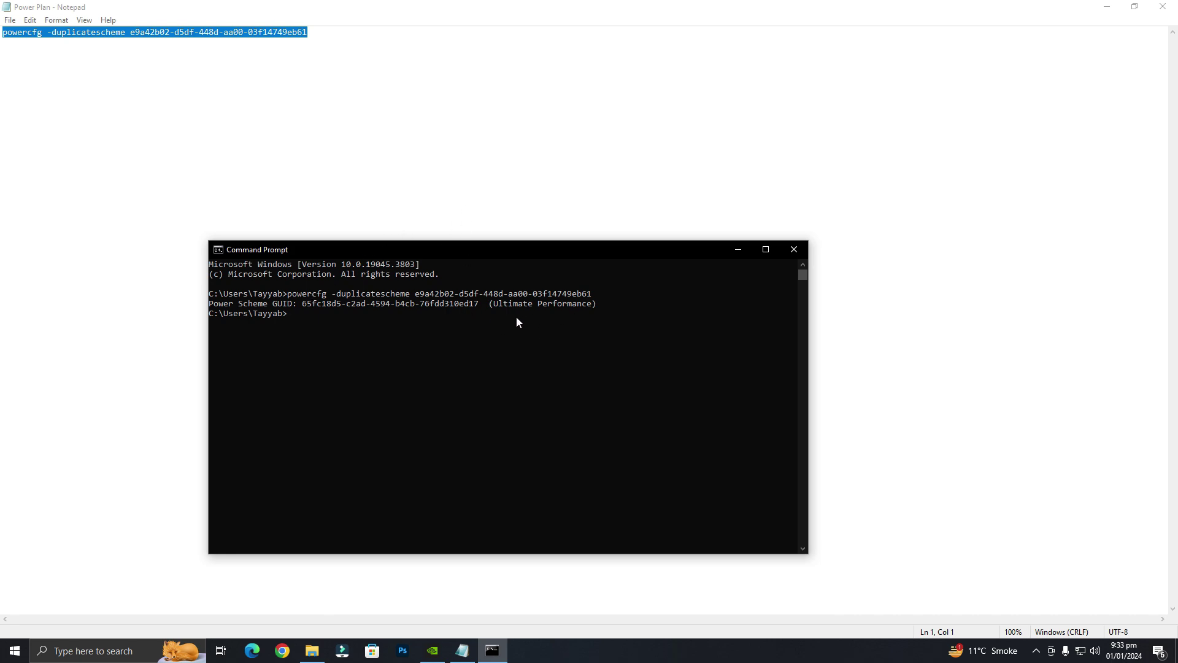
pyautogui.click(793, 251)
pyautogui.click(1103, 9)
# Search Windows for power options, open Edit power plan maximized and go up to the Power Options overview.
pyautogui.click(140, 652)
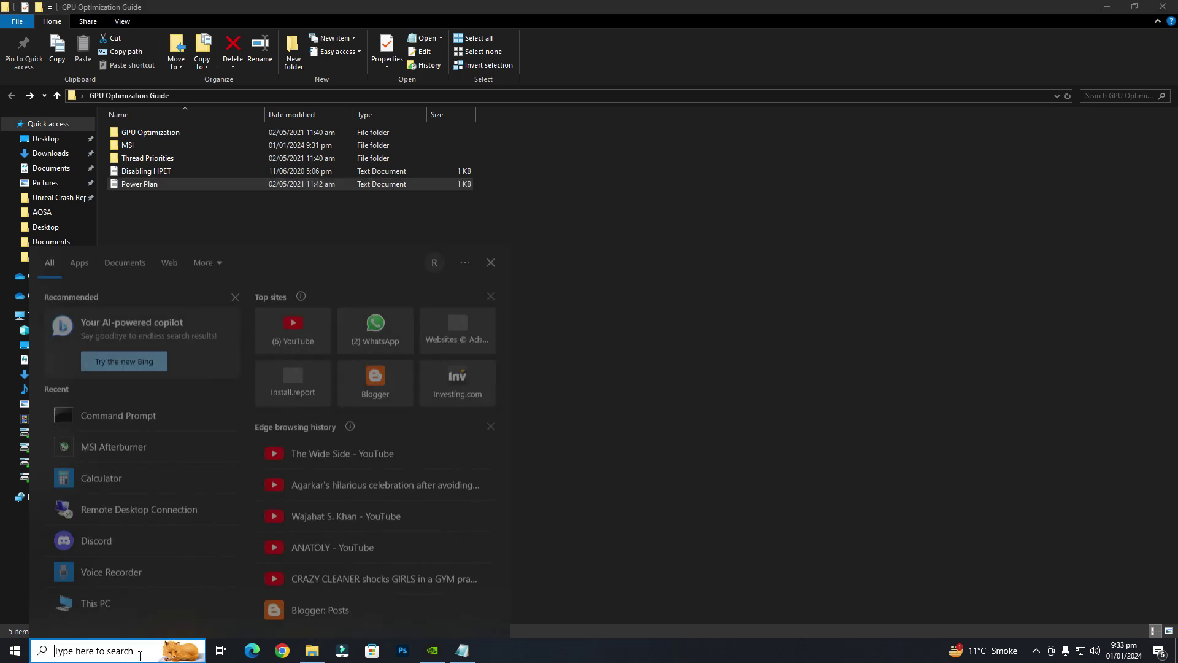
pyautogui.write('pow')
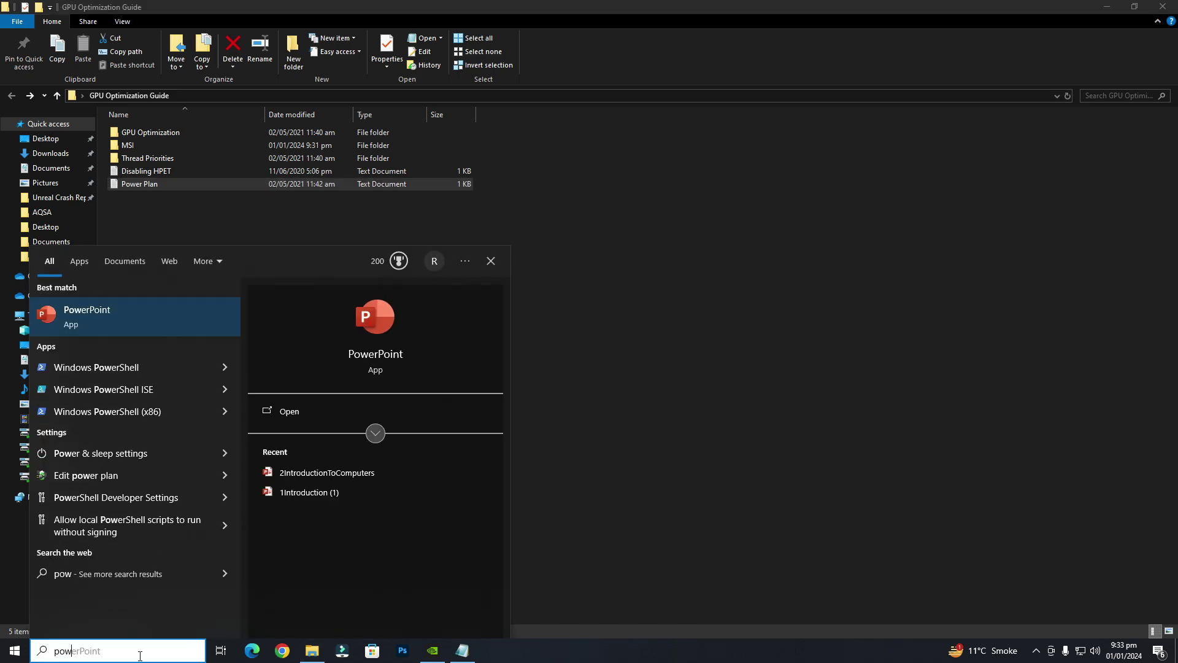
pyautogui.write('erpl')
pyautogui.press('BackSpace')
pyautogui.press('BackSpace')
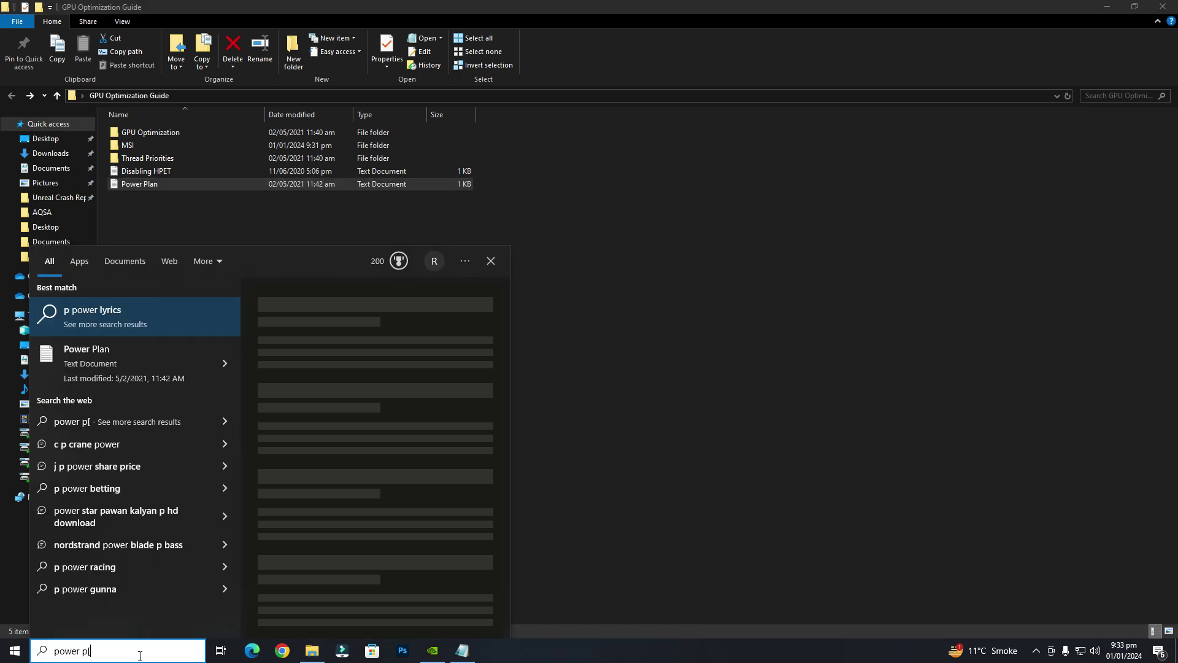
pyautogui.write('opt')
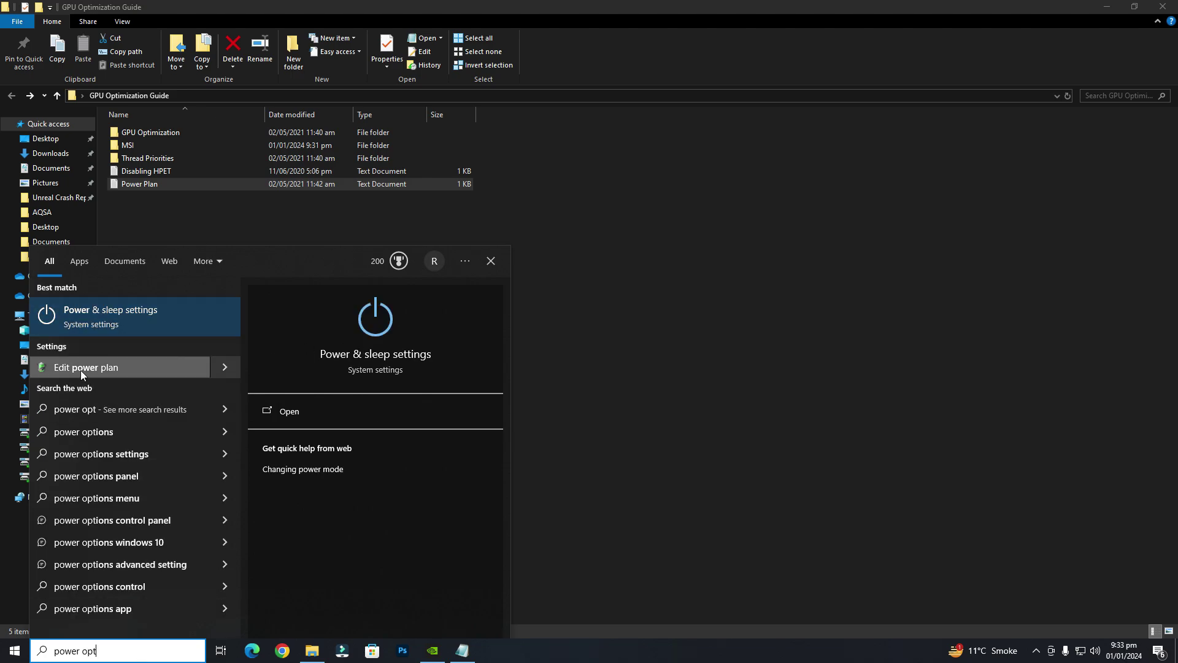
pyautogui.click(112, 368)
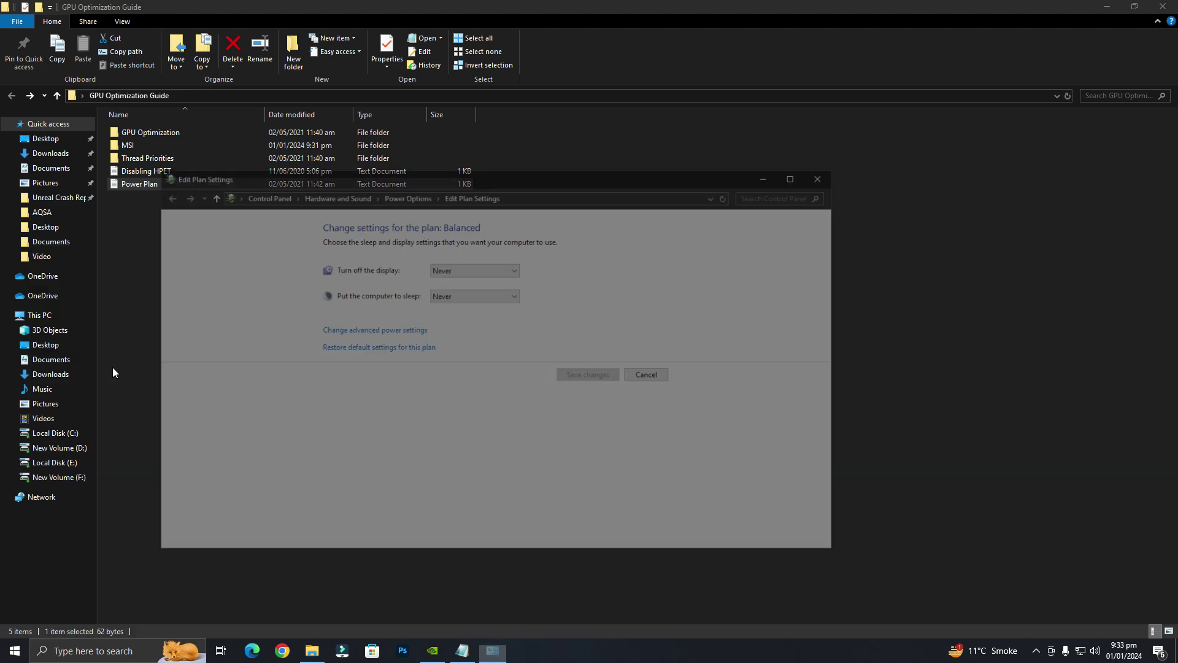
pyautogui.click(788, 181)
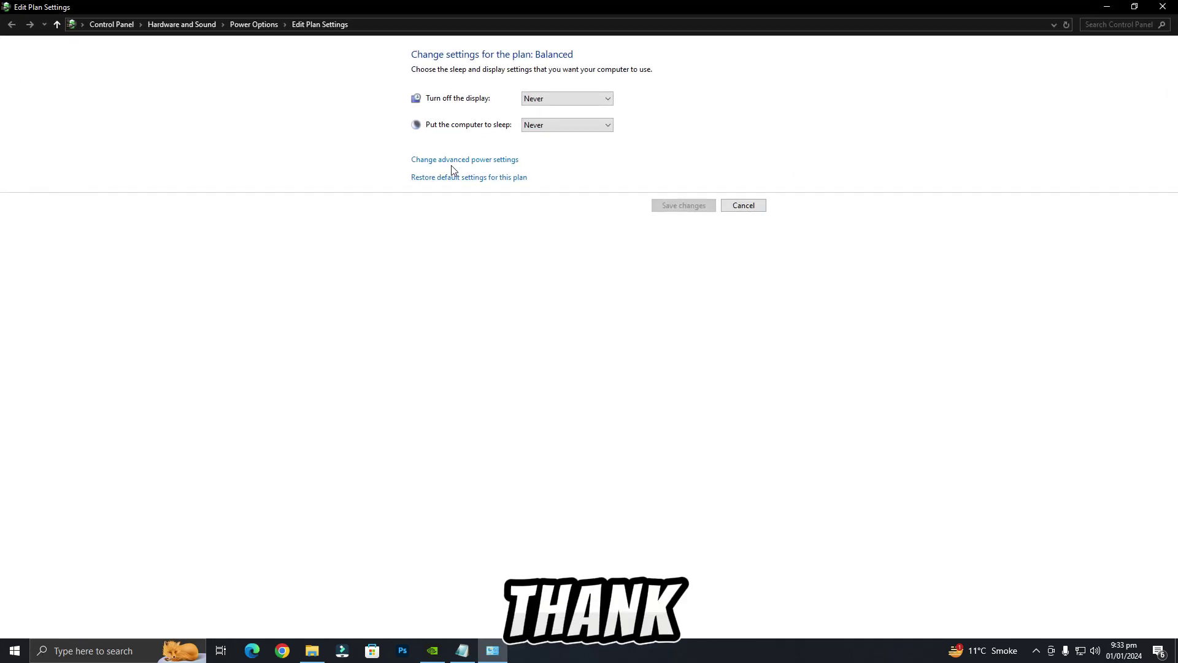
pyautogui.click(56, 24)
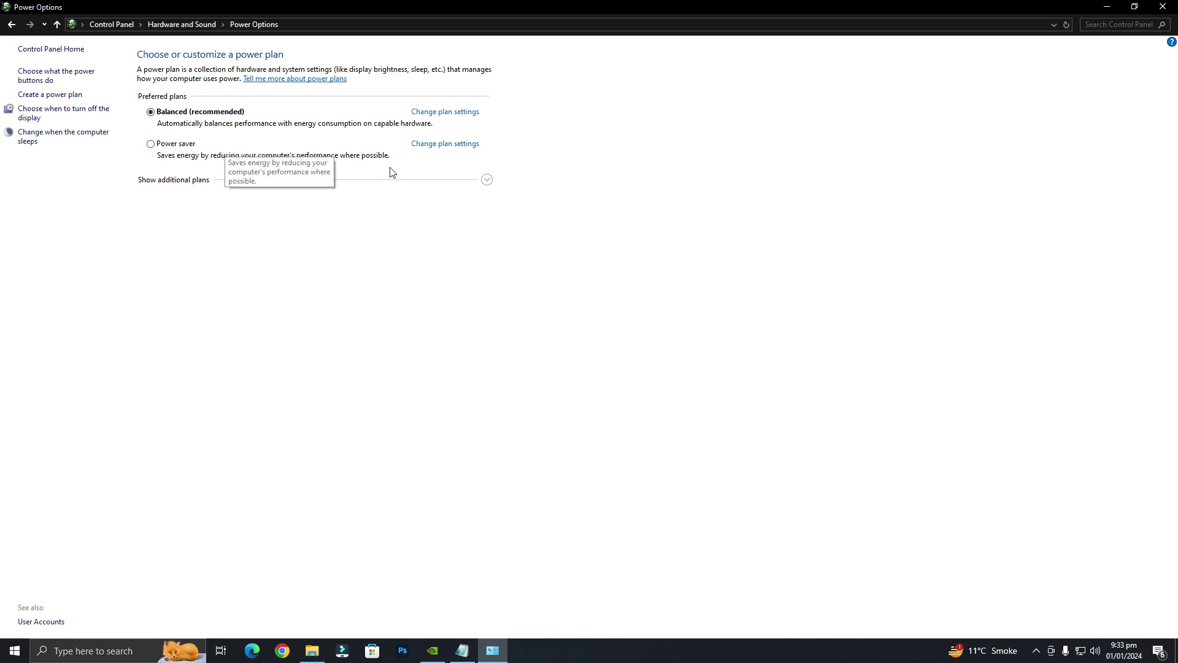
# Activate the Ultimate Performance plan from the additional power plans and close Power Options.
pyautogui.click(487, 179)
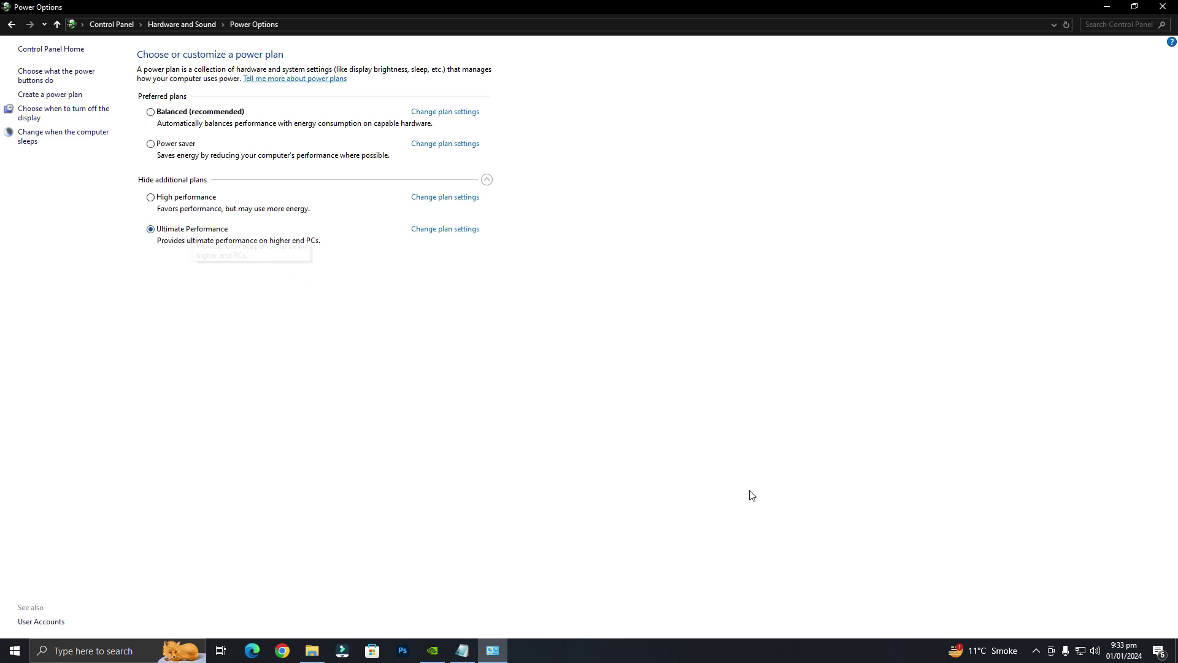
pyautogui.click(1139, 10)
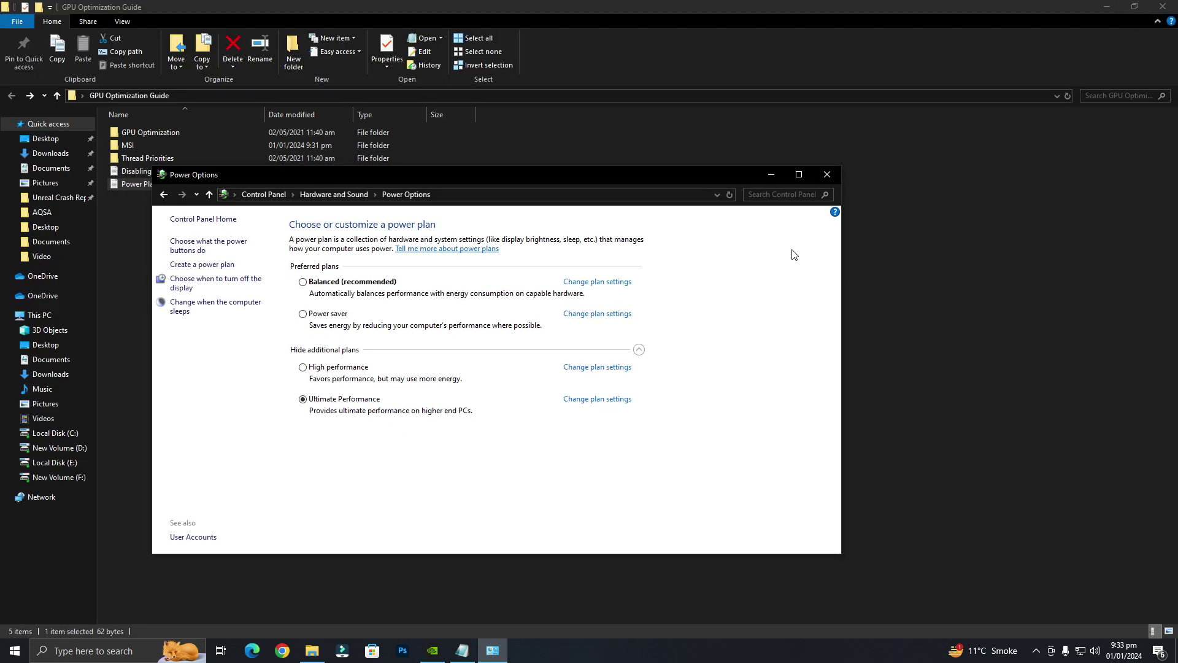
pyautogui.click(829, 174)
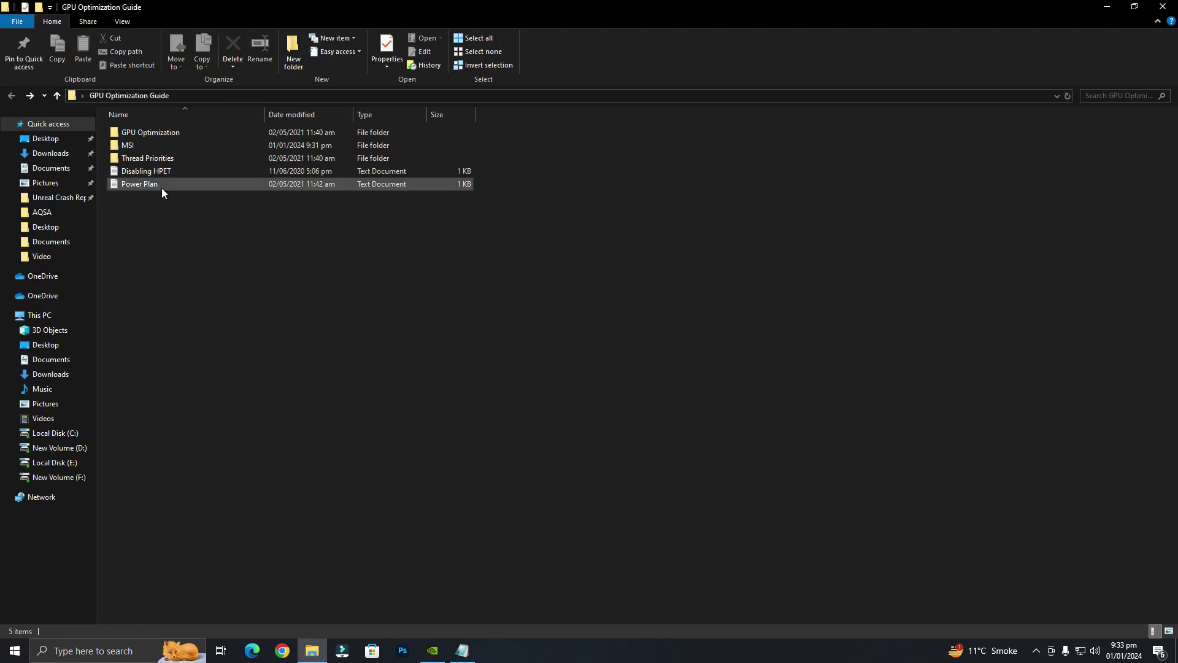
# Open the guide's Disabling HPET text file in a maximized window.
pyautogui.doubleClick(151, 175)
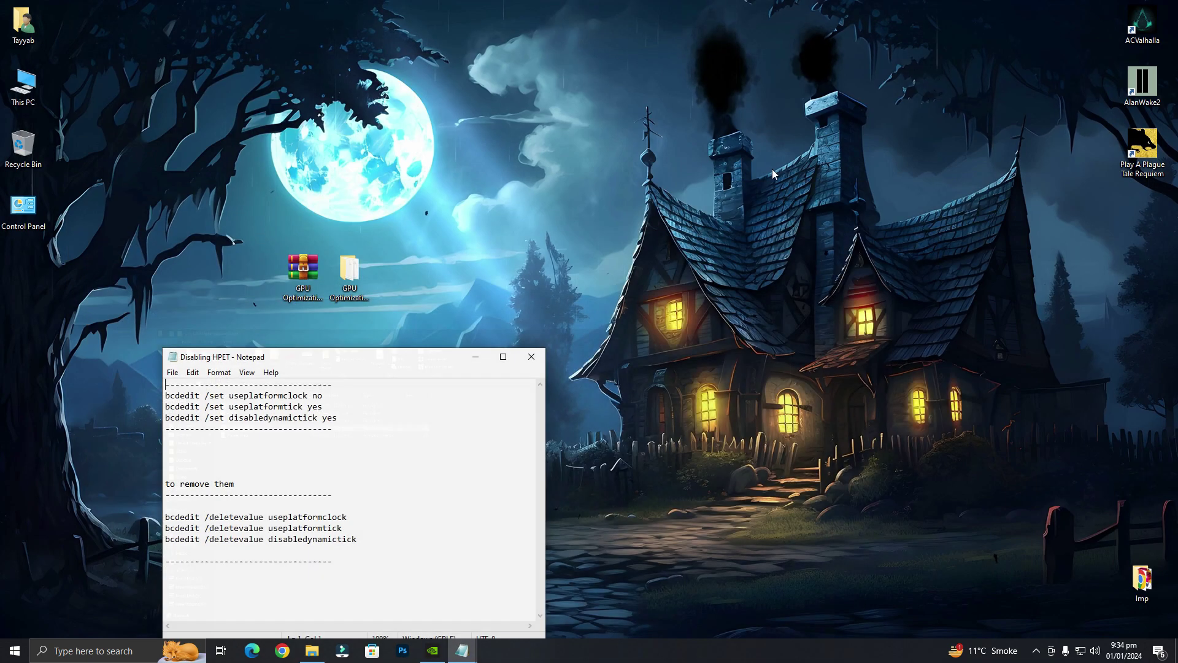
pyautogui.click(503, 357)
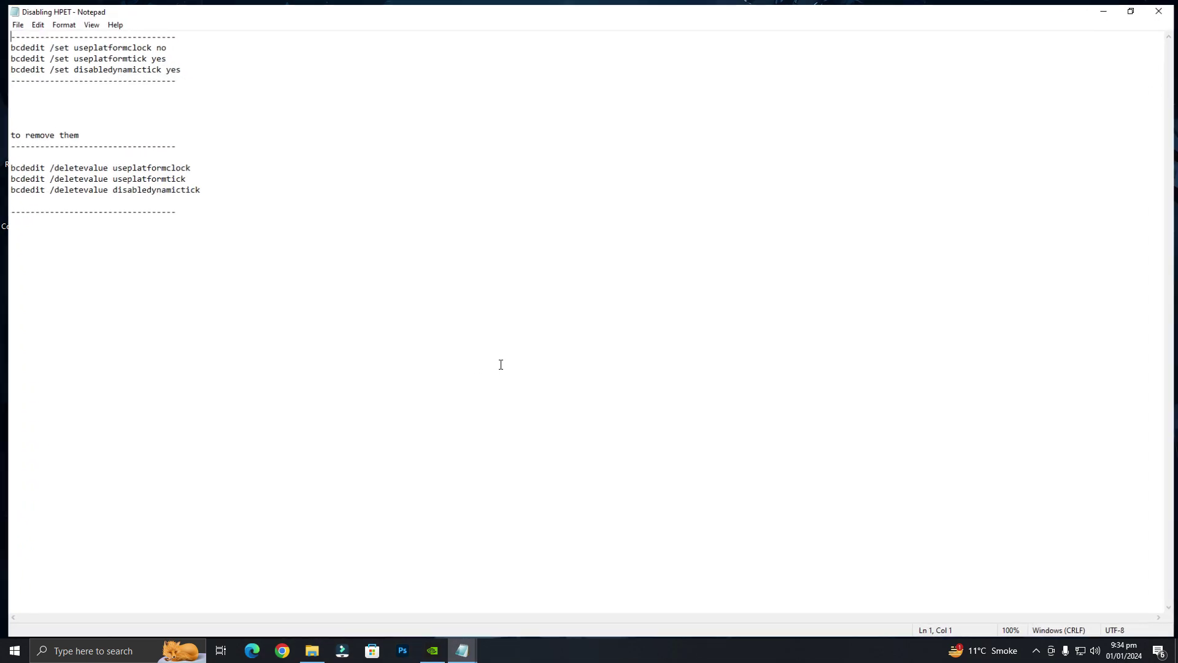
# Try to run the HPET file's bcdedit /set useplatformclock no command in a Command Prompt without administrator rights, and close it.
pyautogui.click(203, 648)
pyautogui.write('com')
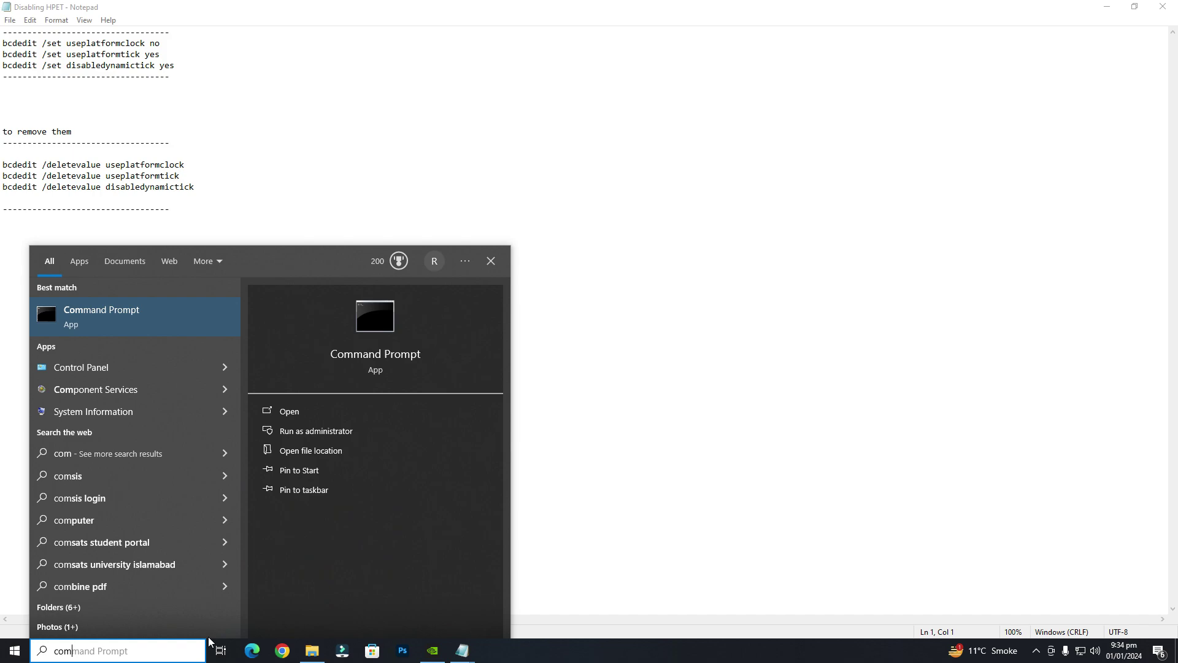
pyautogui.press('Return')
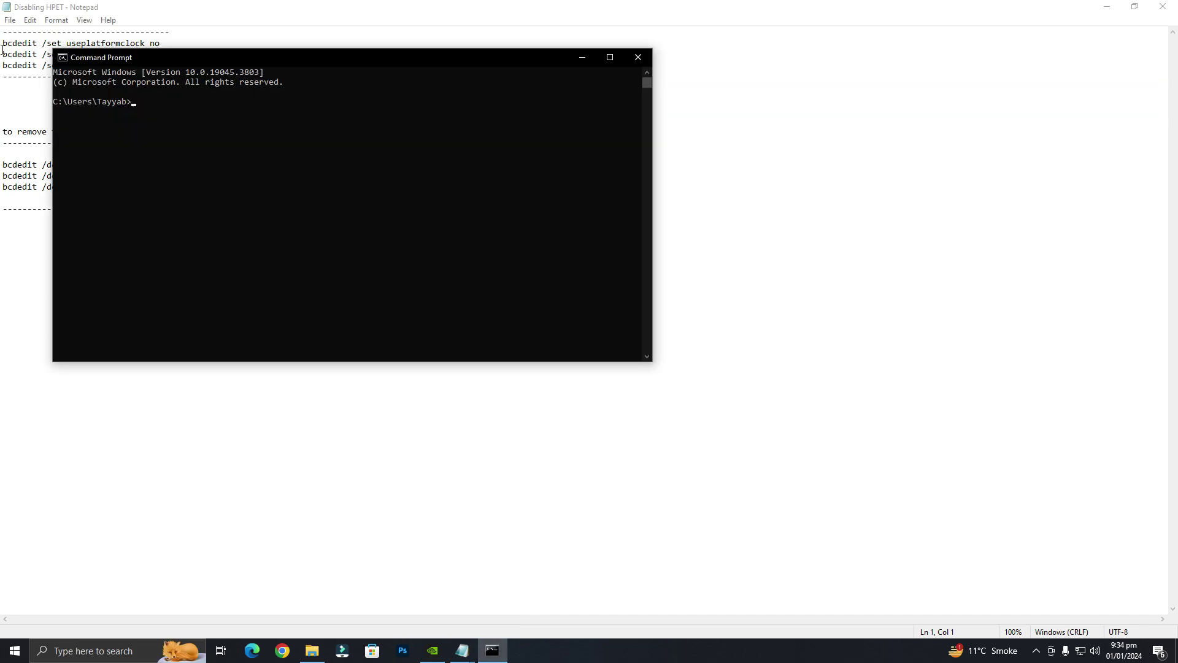
pyautogui.moveTo(262, 53); pyautogui.dragTo(443, 123)
pyautogui.click(161, 44)
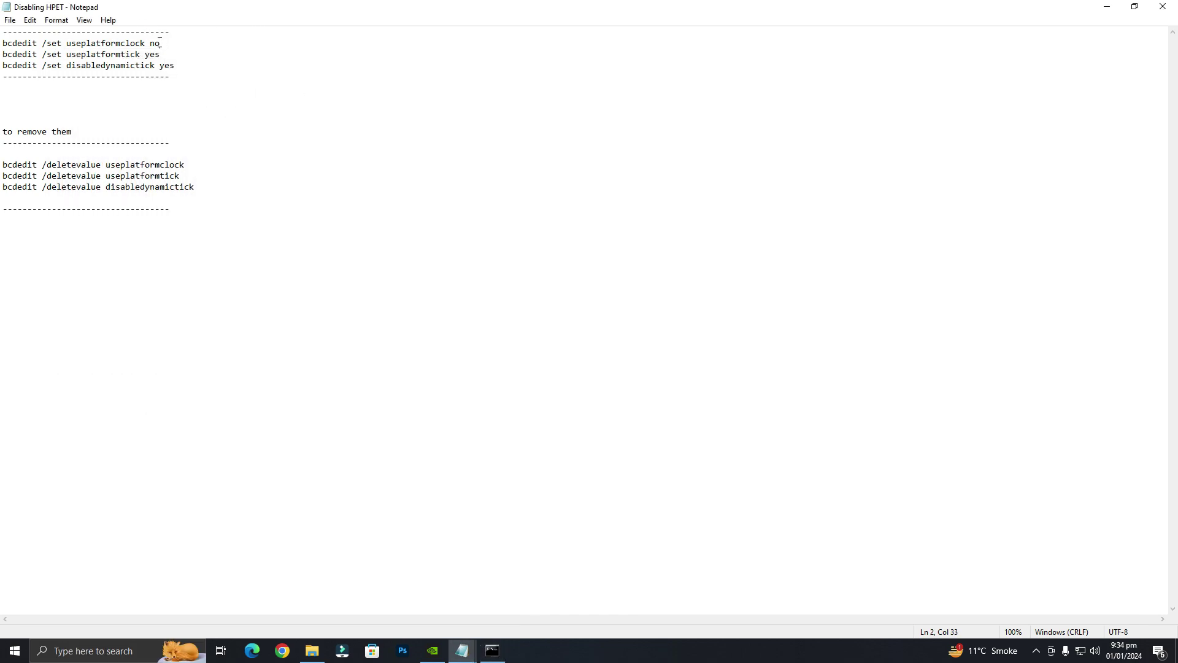
pyautogui.moveTo(160, 44); pyautogui.dragTo(7, 45)
pyautogui.rightClick(8, 45)
pyautogui.click(57, 84)
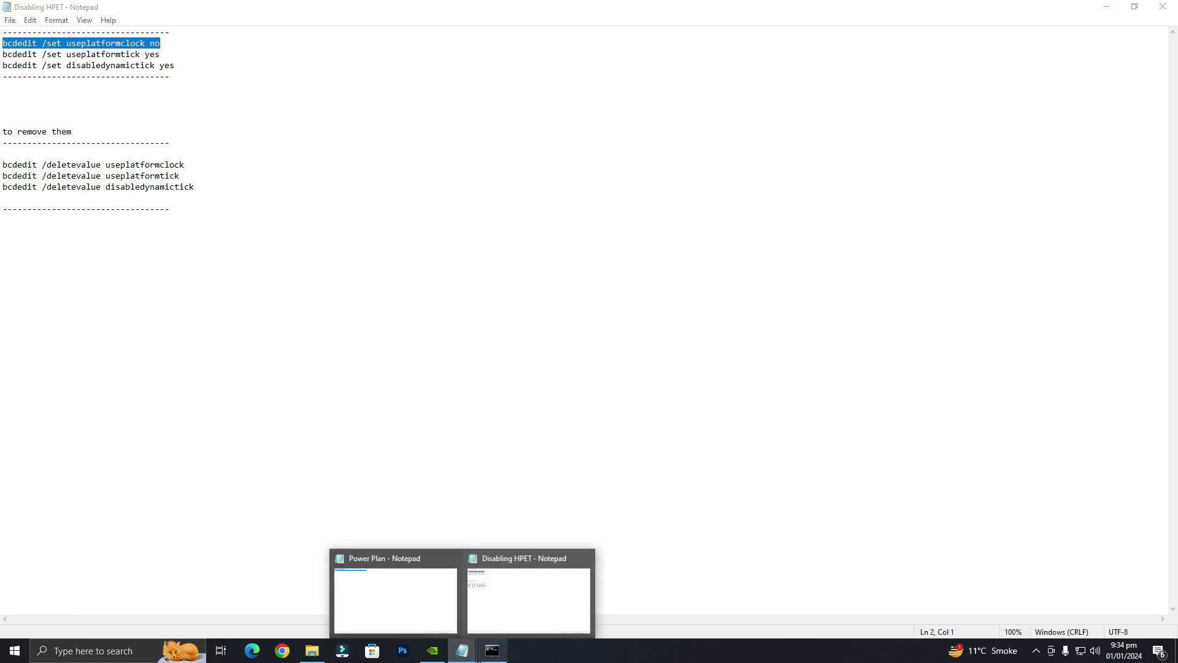
pyautogui.rightClick(465, 657)
pyautogui.click(492, 651)
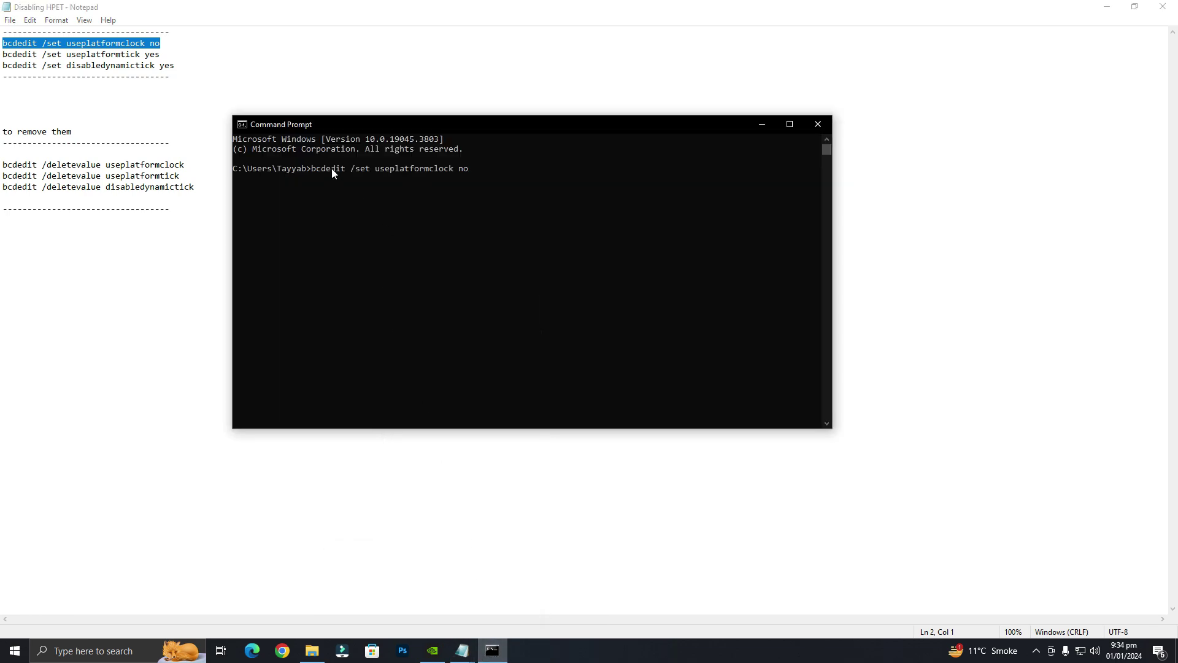
pyautogui.press('Return')
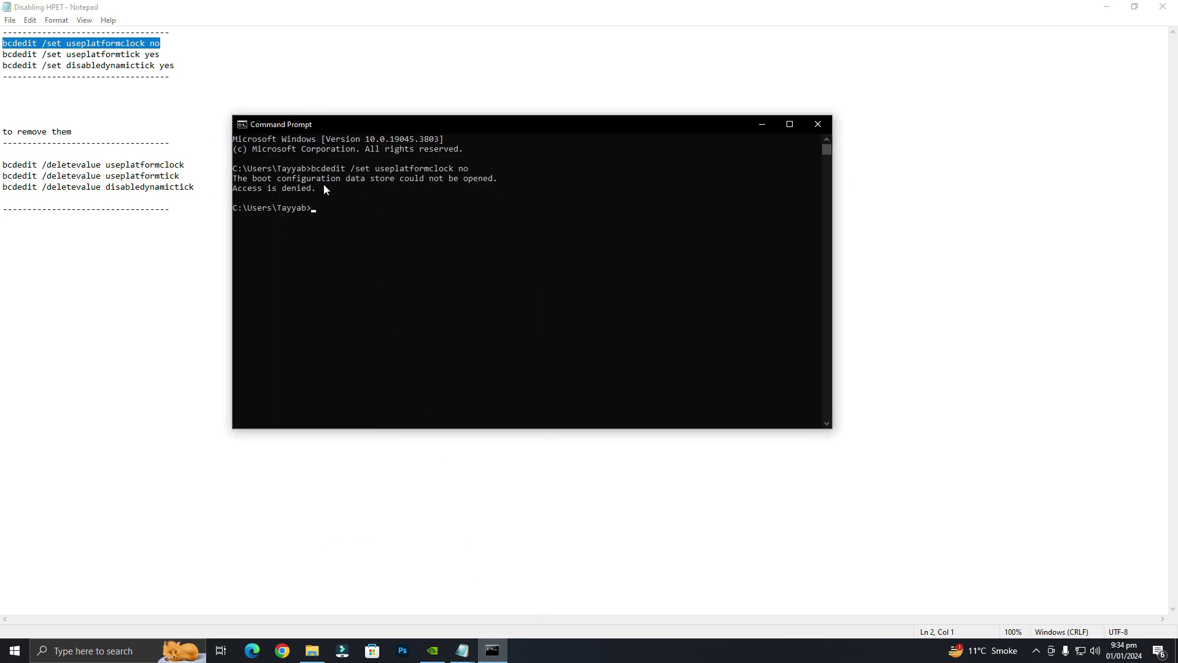
pyautogui.click(818, 124)
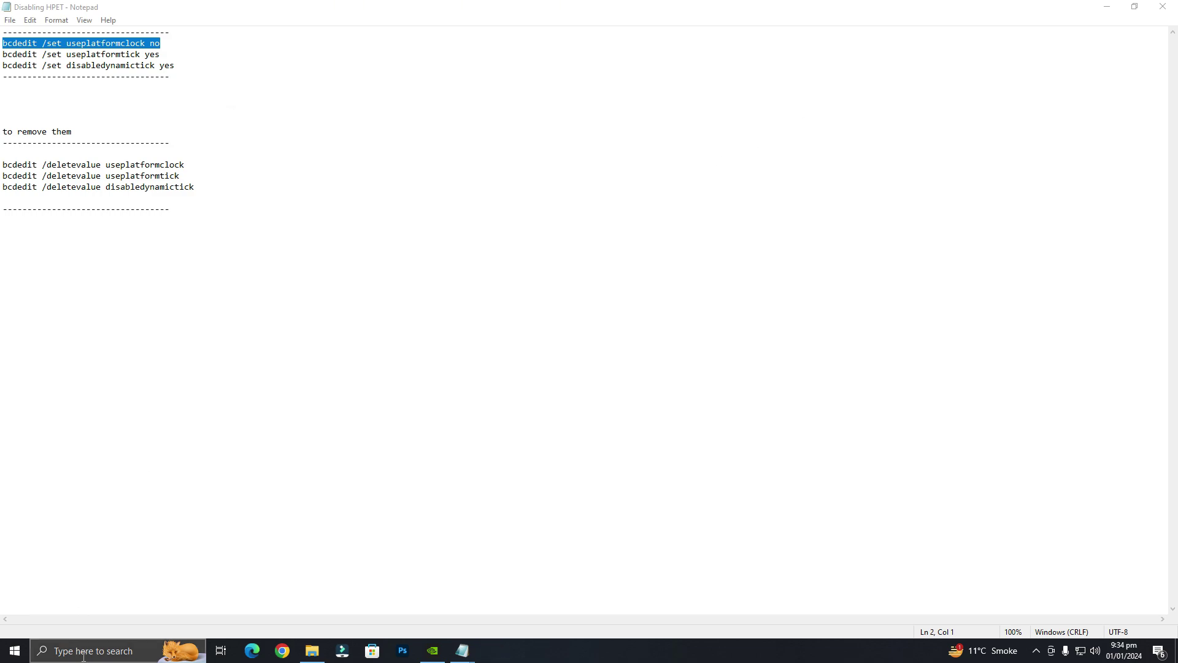
# Run Command Prompt as administrator and move its window clear of the HPET commands.
pyautogui.click(92, 650)
pyautogui.write('com')
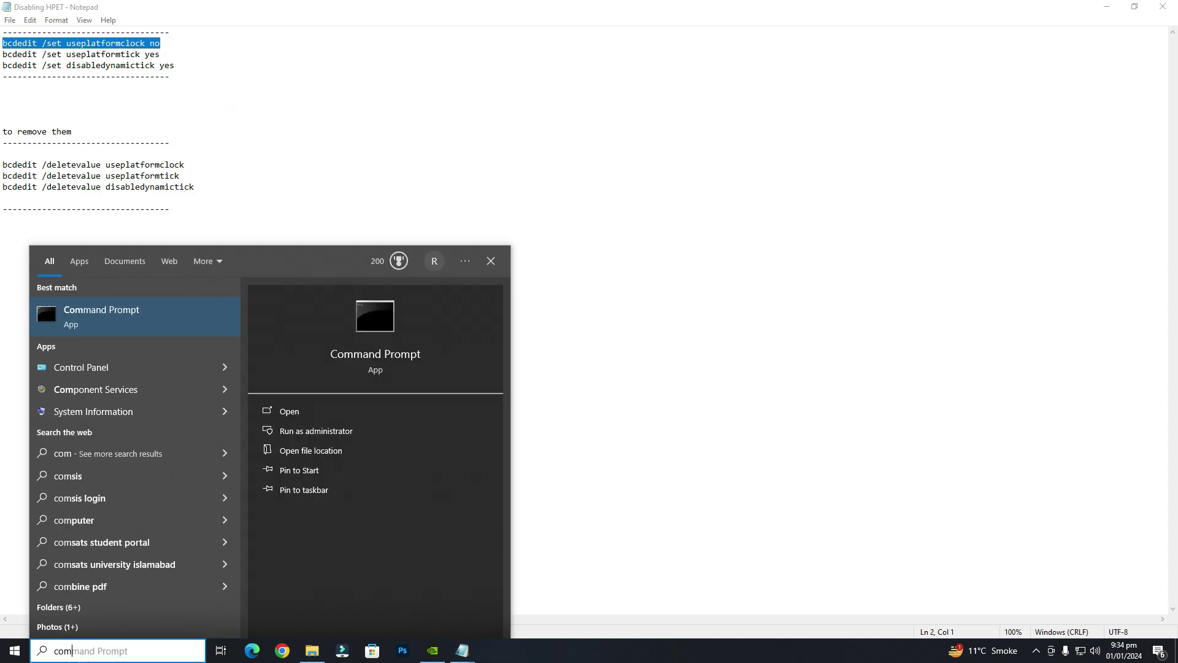
pyautogui.rightClick(128, 320)
pyautogui.click(177, 333)
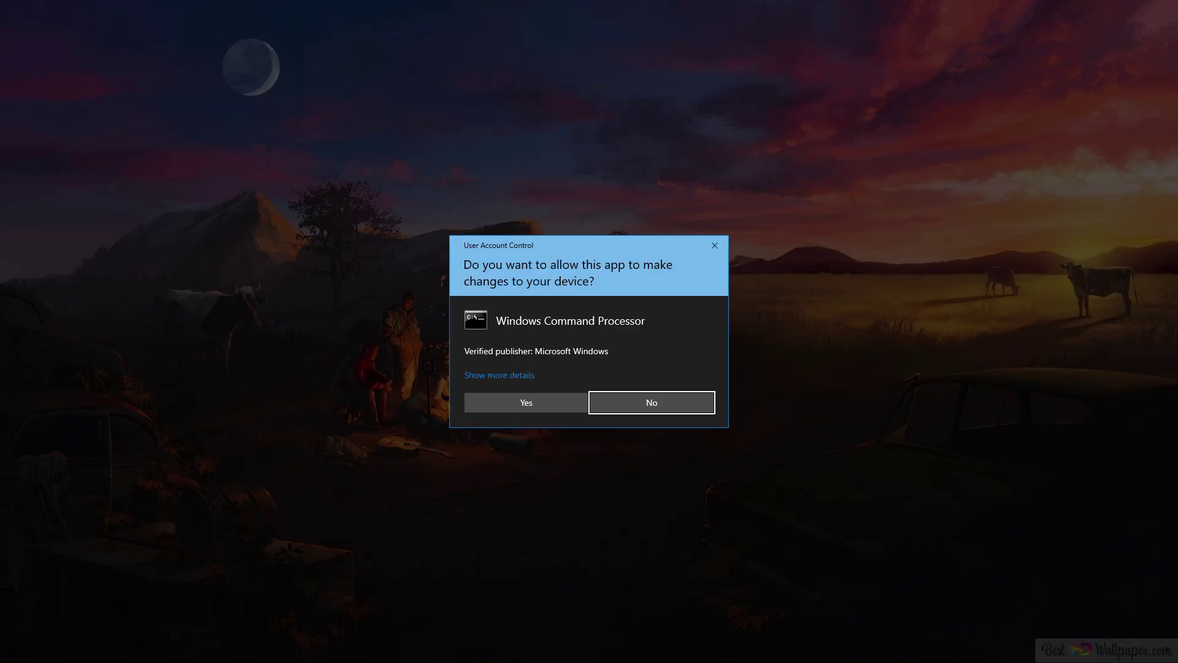
pyautogui.click(526, 402)
pyautogui.moveTo(434, 86); pyautogui.dragTo(641, 183)
pyautogui.click(642, 185)
# Copy bcdedit /set useplatformclock no from the Disabling HPET file and run it in the administrator Command Prompt.
pyautogui.moveTo(168, 44); pyautogui.dragTo(2, 48)
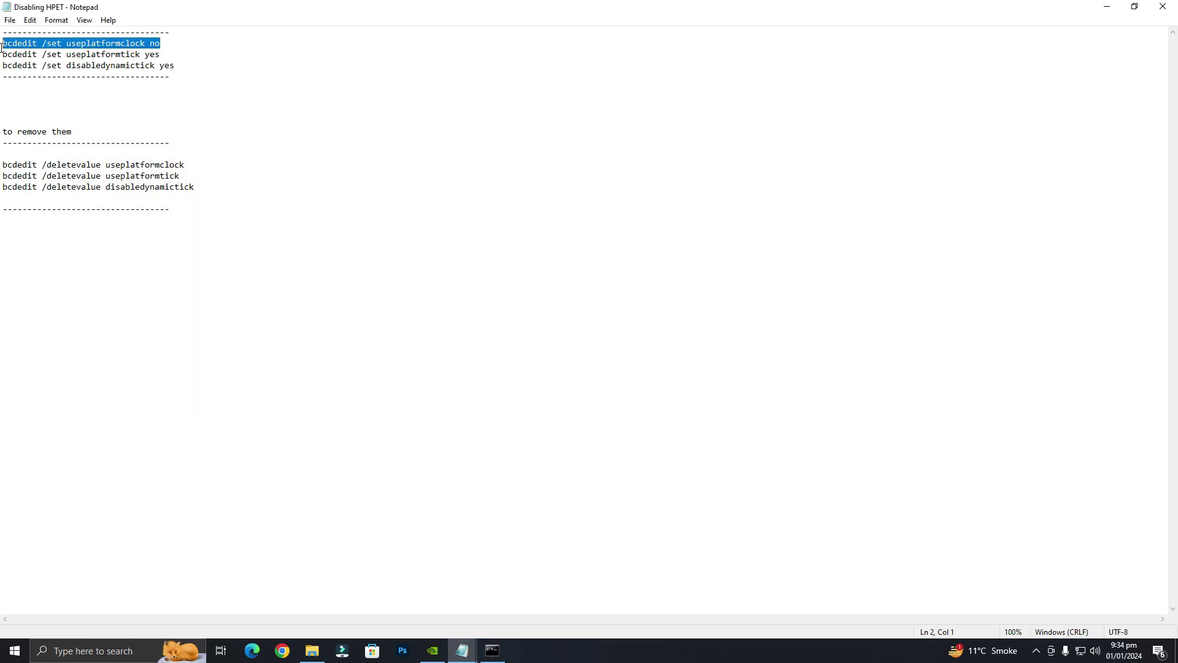
pyautogui.rightClick(58, 45)
pyautogui.click(103, 81)
pyautogui.click(492, 650)
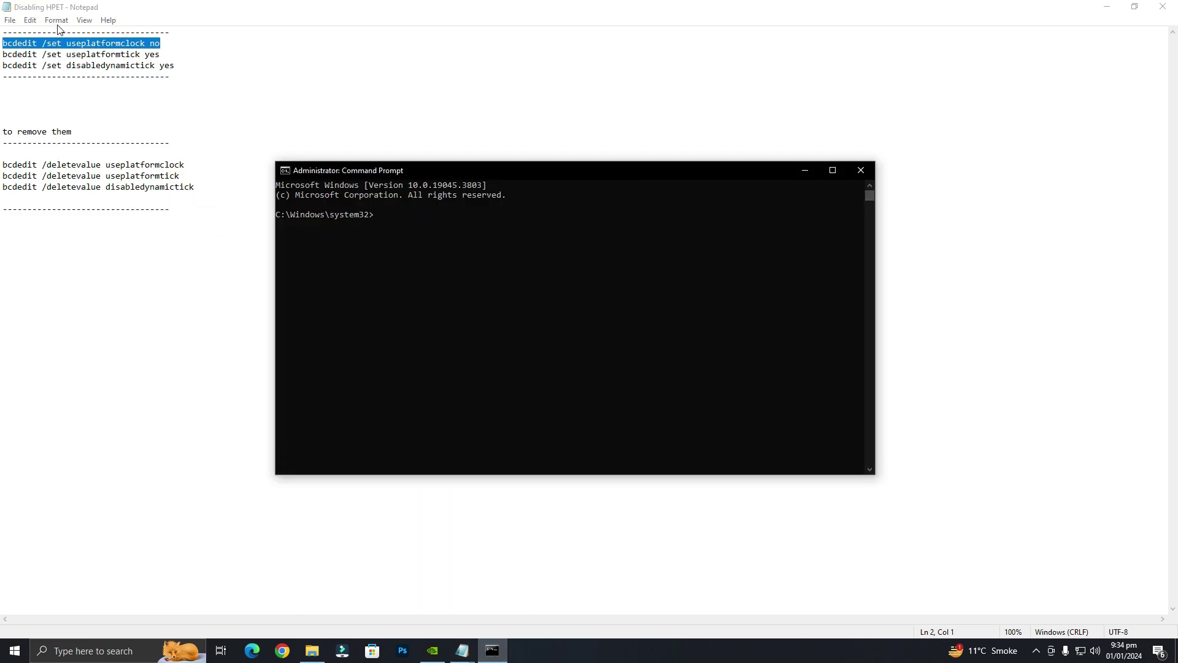
pyautogui.rightClick(97, 43)
pyautogui.click(105, 78)
pyautogui.click(492, 650)
pyautogui.press('Return')
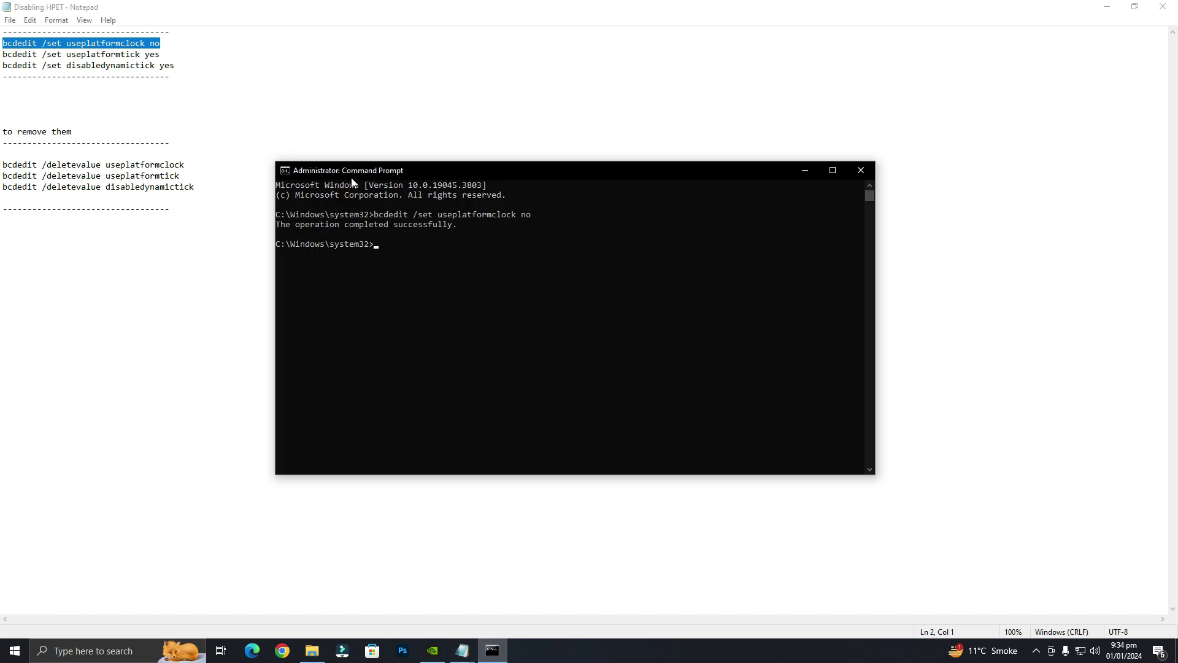
# Copy bcdedit /set useplatformtick yes from the Disabling HPET file and run it in the administrator Command Prompt.
pyautogui.moveTo(159, 56); pyautogui.dragTo(3, 54)
pyautogui.rightClick(35, 57)
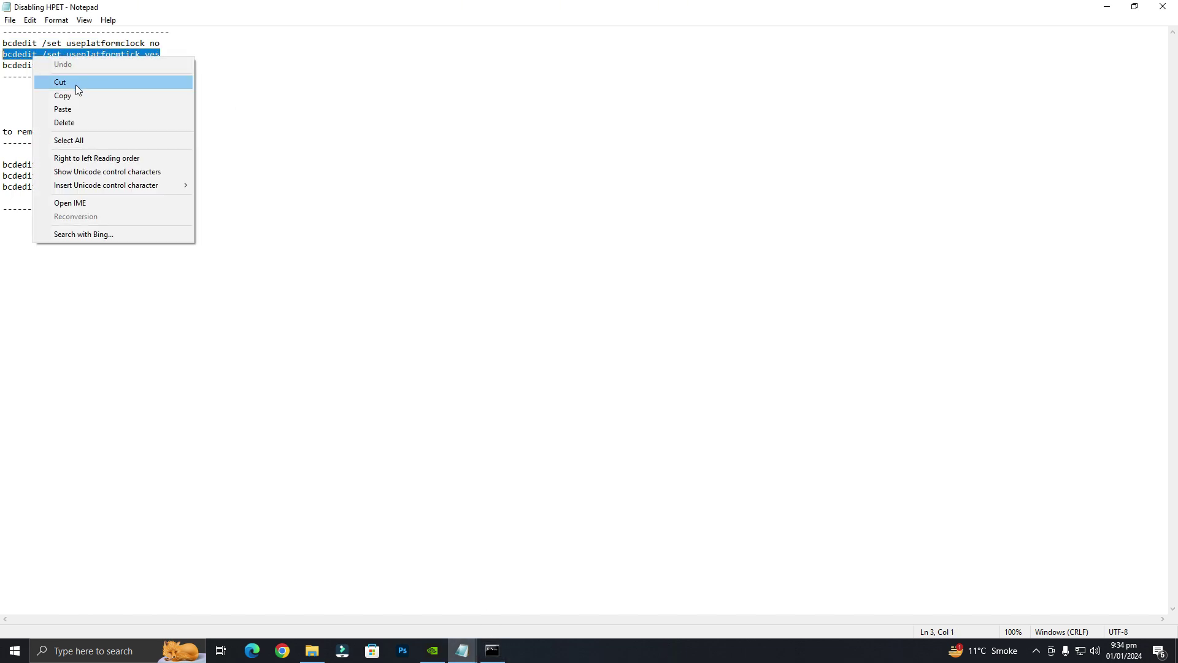
pyautogui.click(77, 95)
pyautogui.click(492, 650)
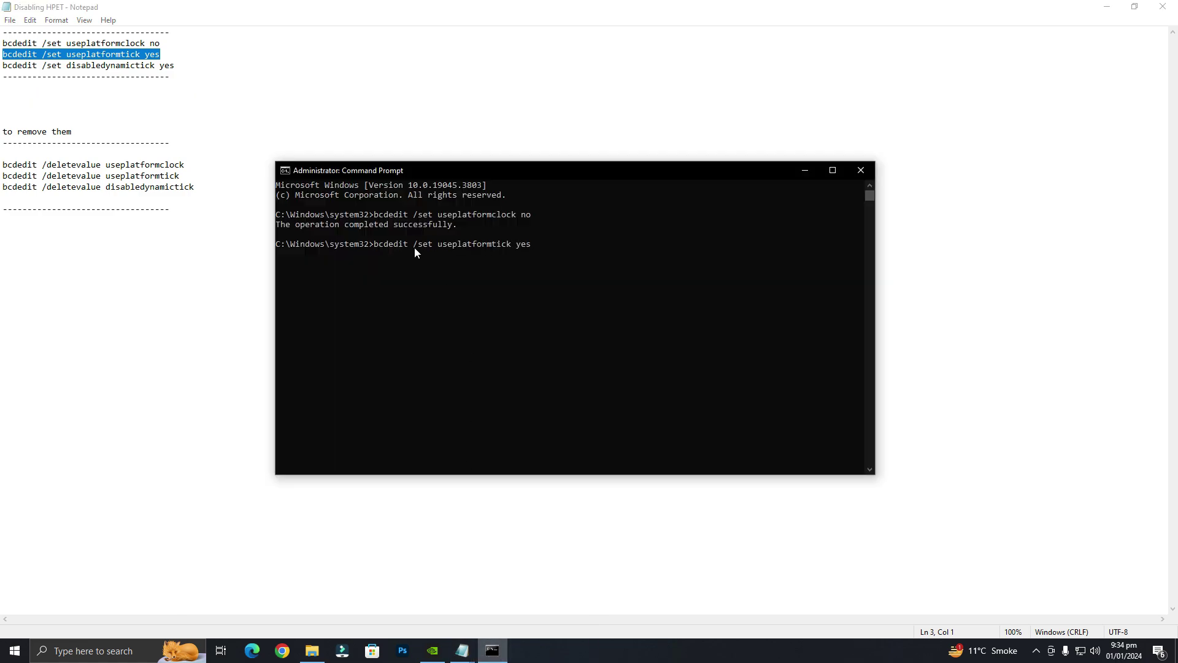
pyautogui.press('Return')
# Copy bcdedit /set disabledynamictick yes from the Disabling HPET file and run it in the administrator Command Prompt.
pyautogui.click(176, 66)
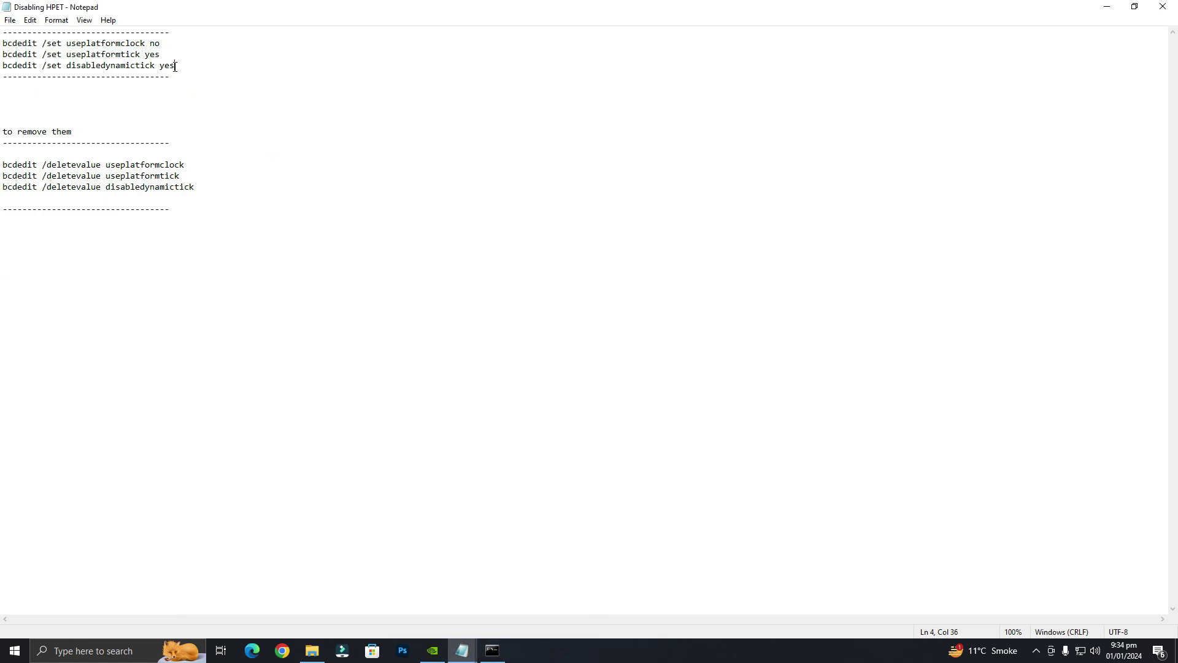
pyautogui.moveTo(176, 66); pyautogui.dragTo(3, 66)
pyautogui.rightClick(35, 67)
pyautogui.click(82, 108)
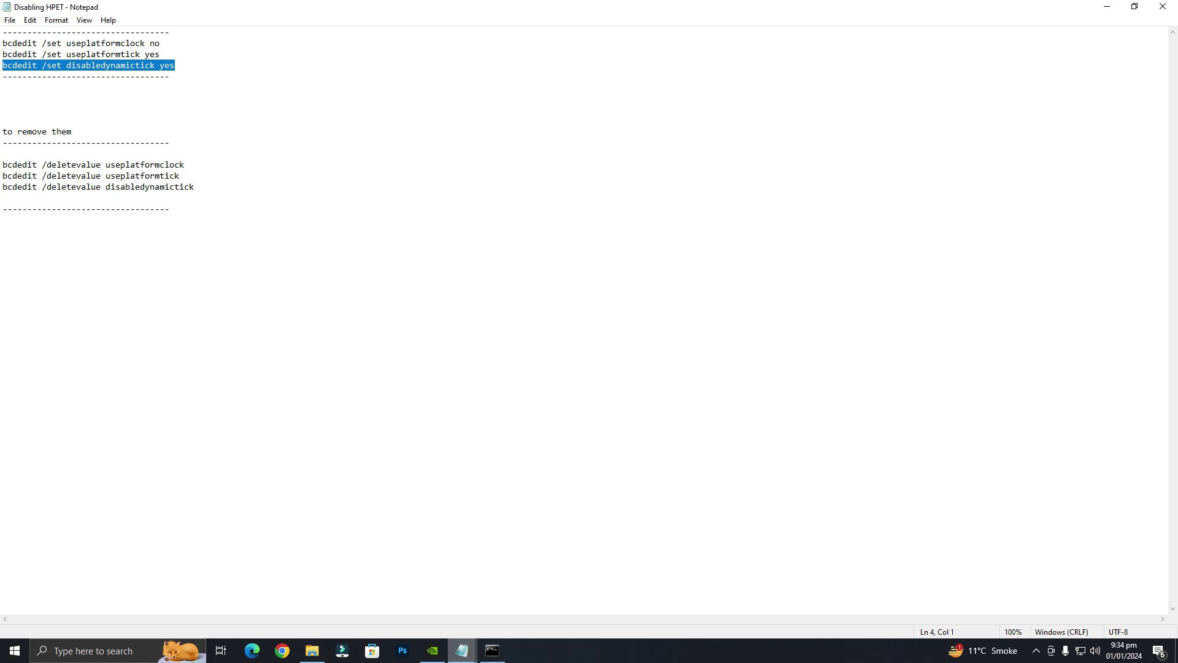
pyautogui.click(493, 652)
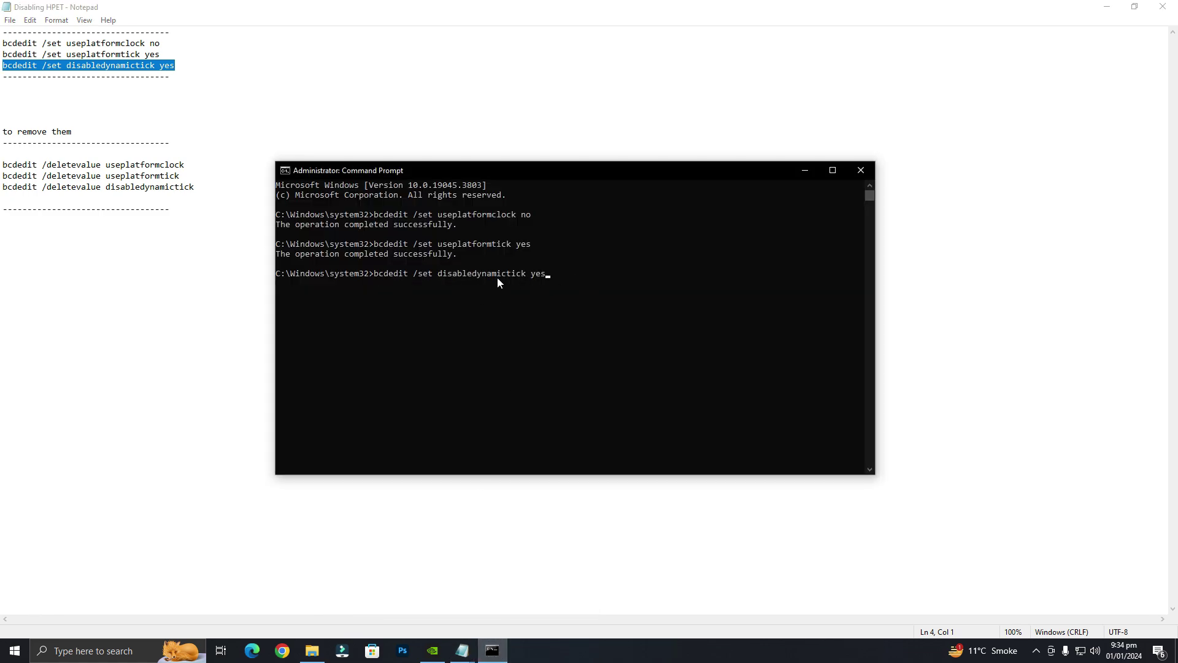
pyautogui.press('Return')
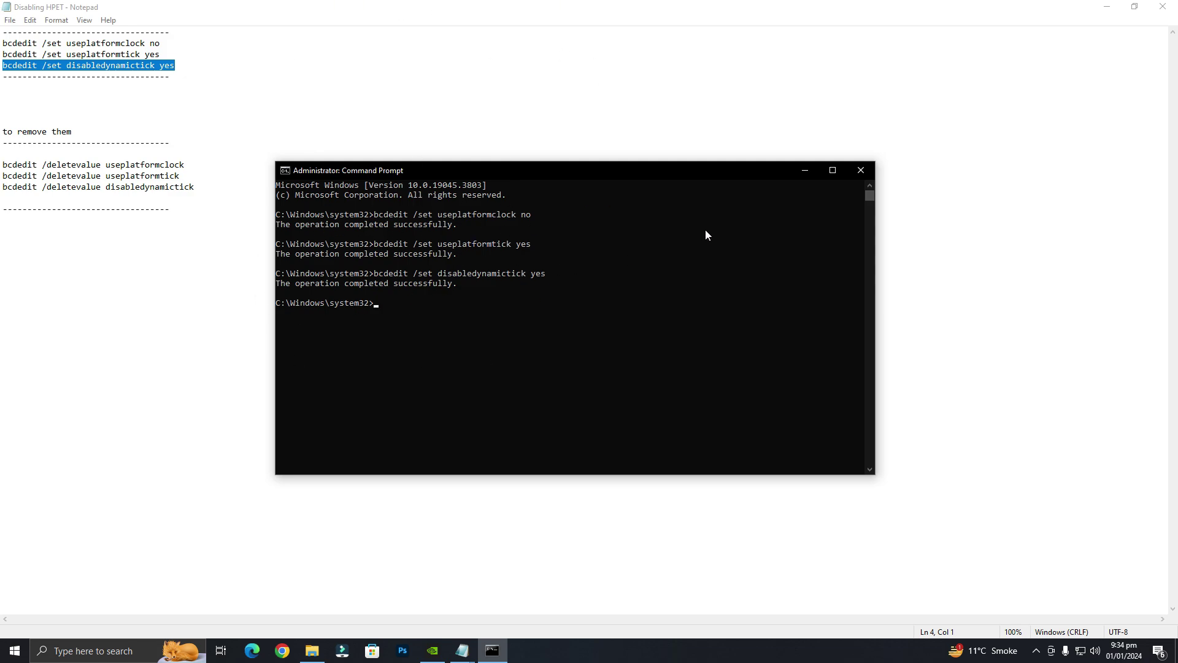
# Close the Command Prompt, the Disabling HPET file, the File Explorer window and GeForce Experience.
pyautogui.click(862, 176)
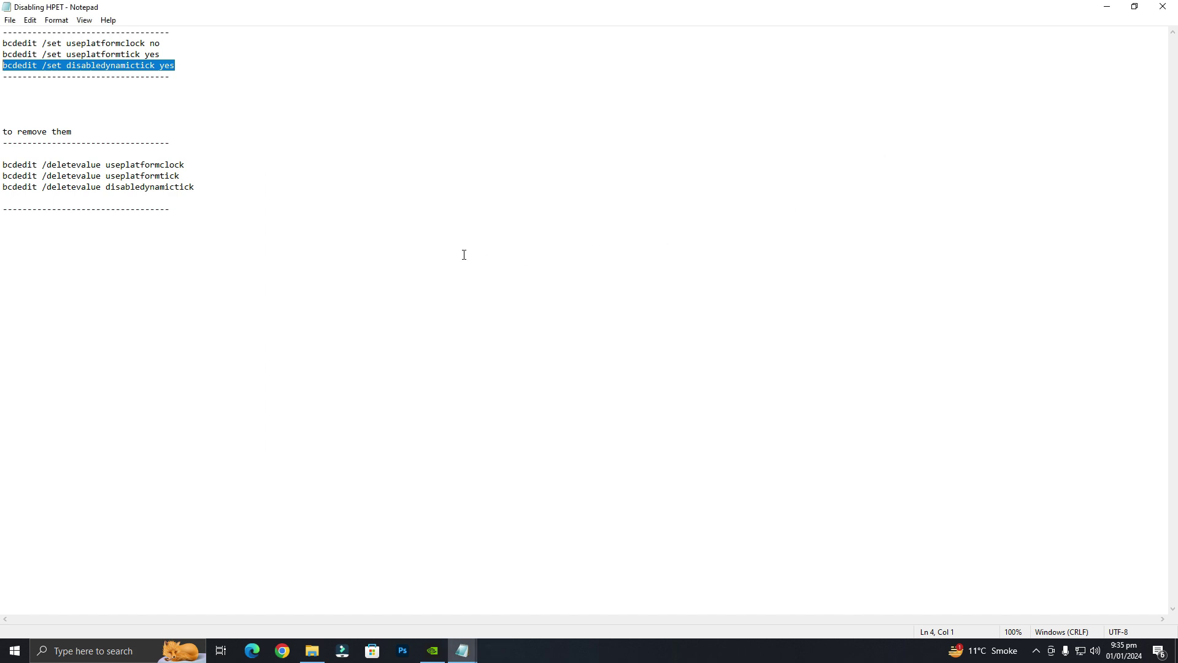
pyautogui.click(232, 293)
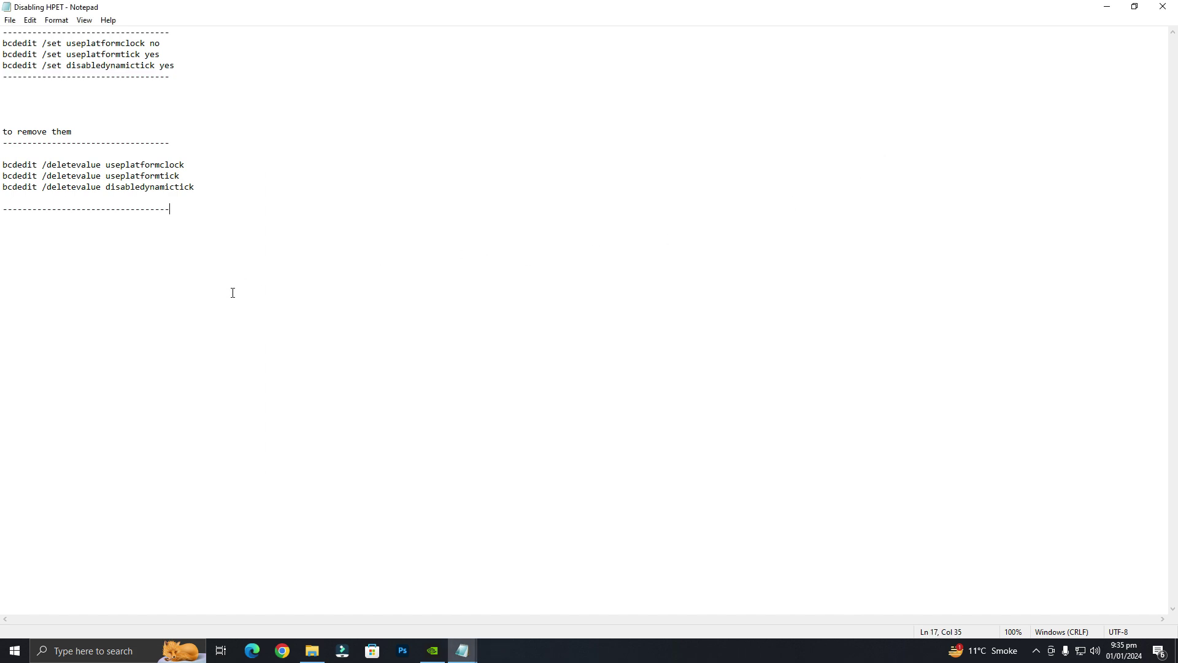
pyautogui.click(1173, 5)
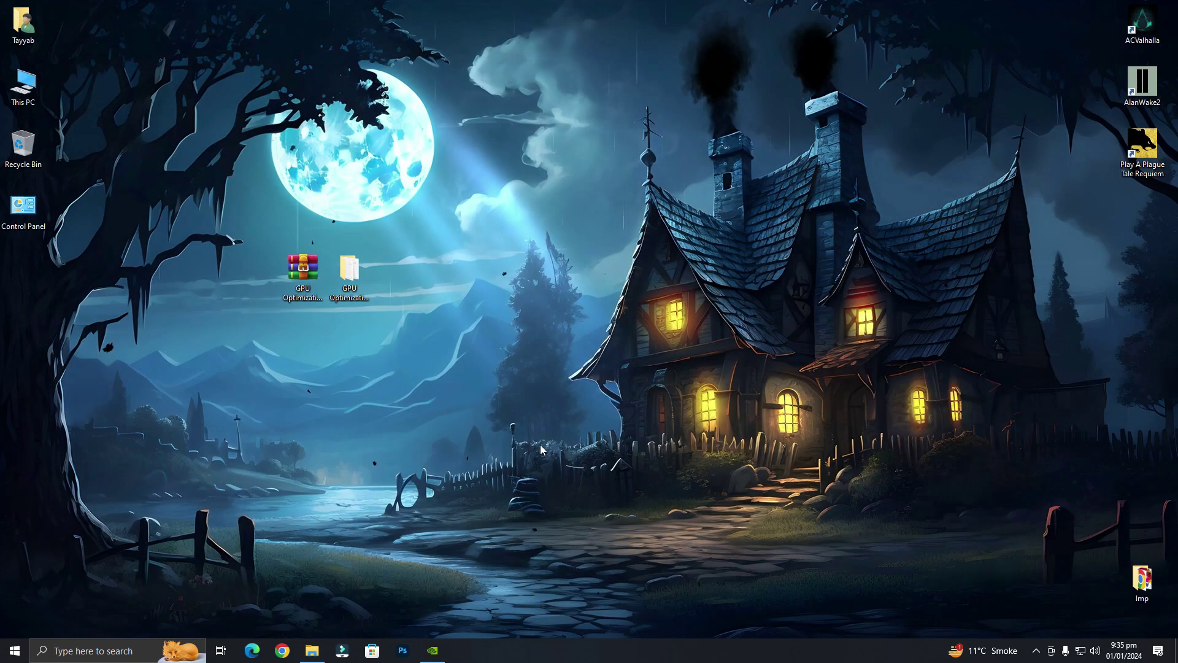
pyautogui.rightClick(312, 650)
pyautogui.click(432, 650)
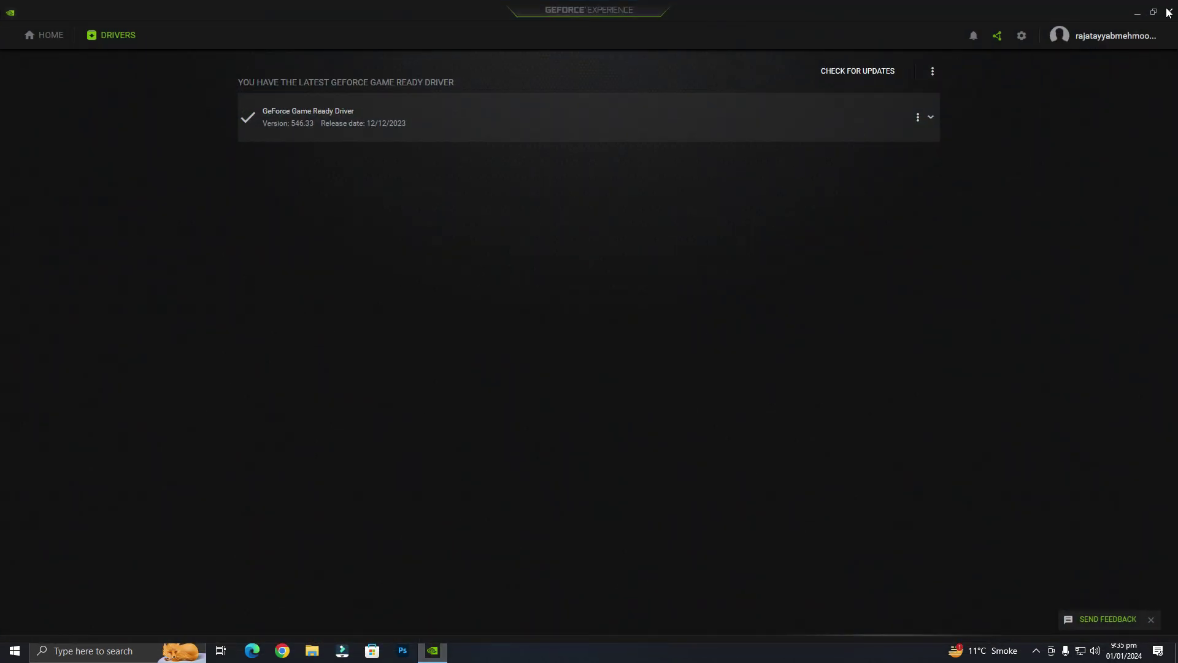
pyautogui.click(1143, 40)
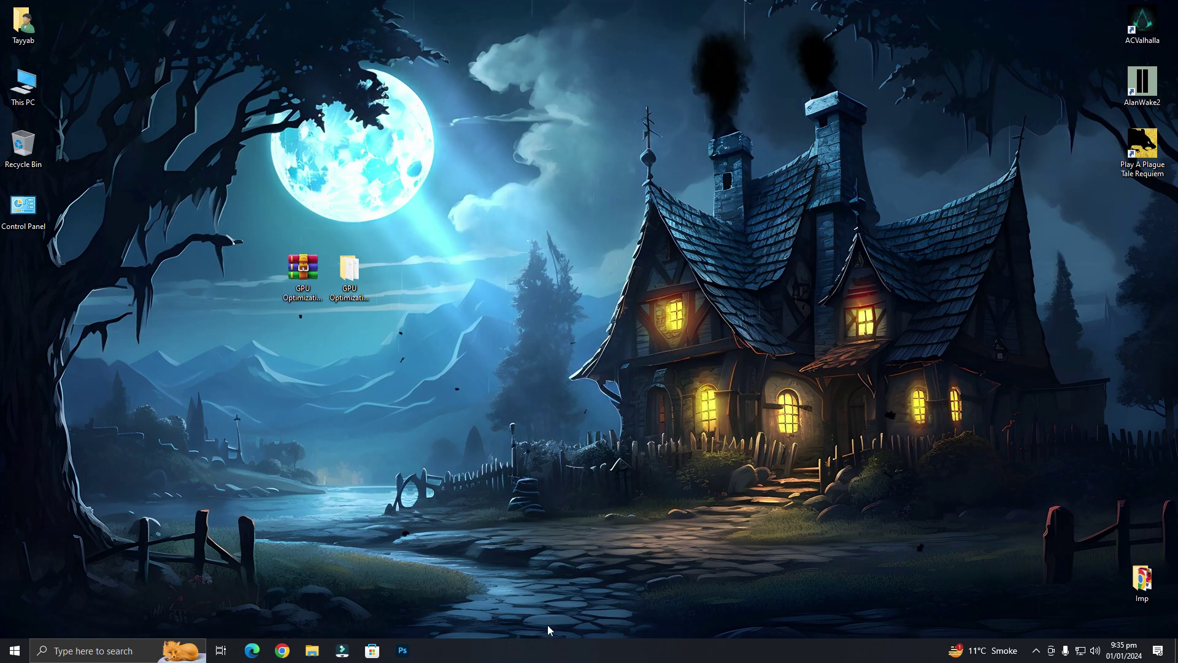
# Open Task Manager and end the first Microsoft Edge process among the background processes.
pyautogui.rightClick(563, 649)
pyautogui.click(602, 603)
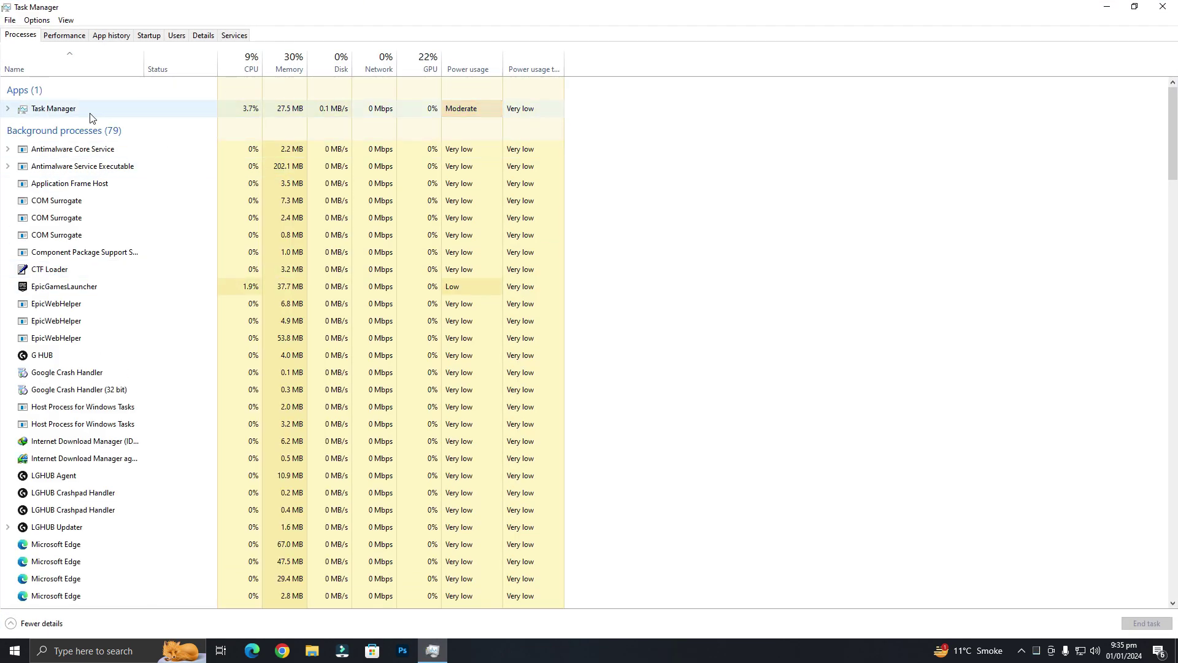
pyautogui.scroll(-4, 83, 270)
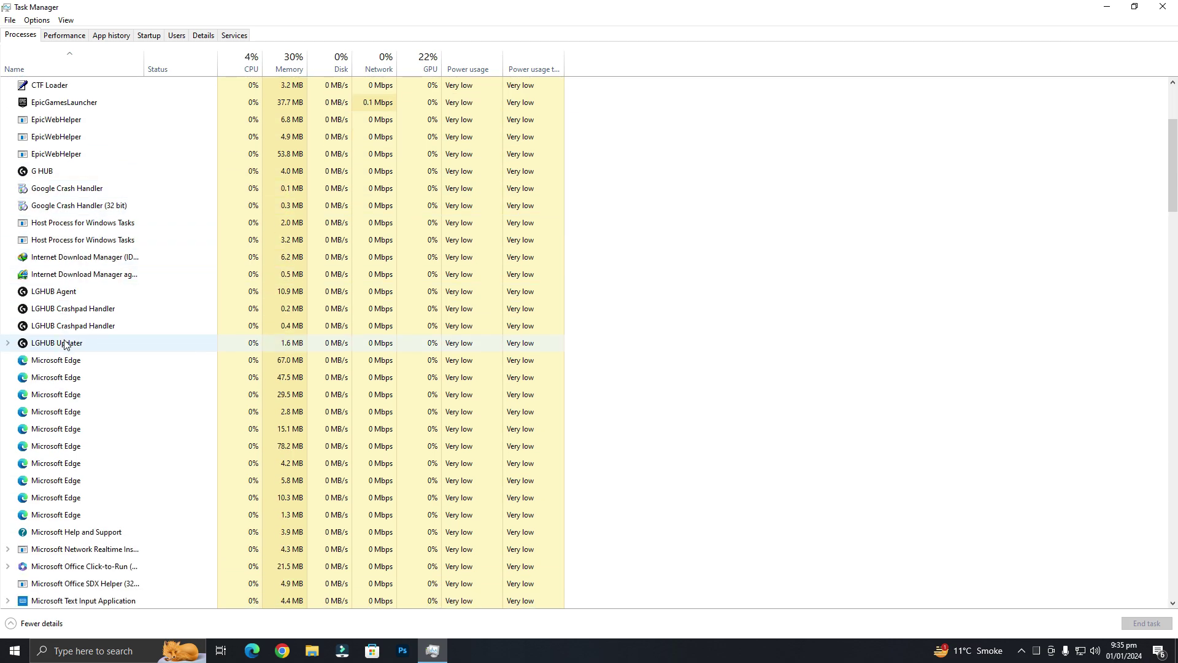
pyautogui.scroll(-1, 64, 345)
pyautogui.rightClick(93, 323)
pyautogui.click(117, 327)
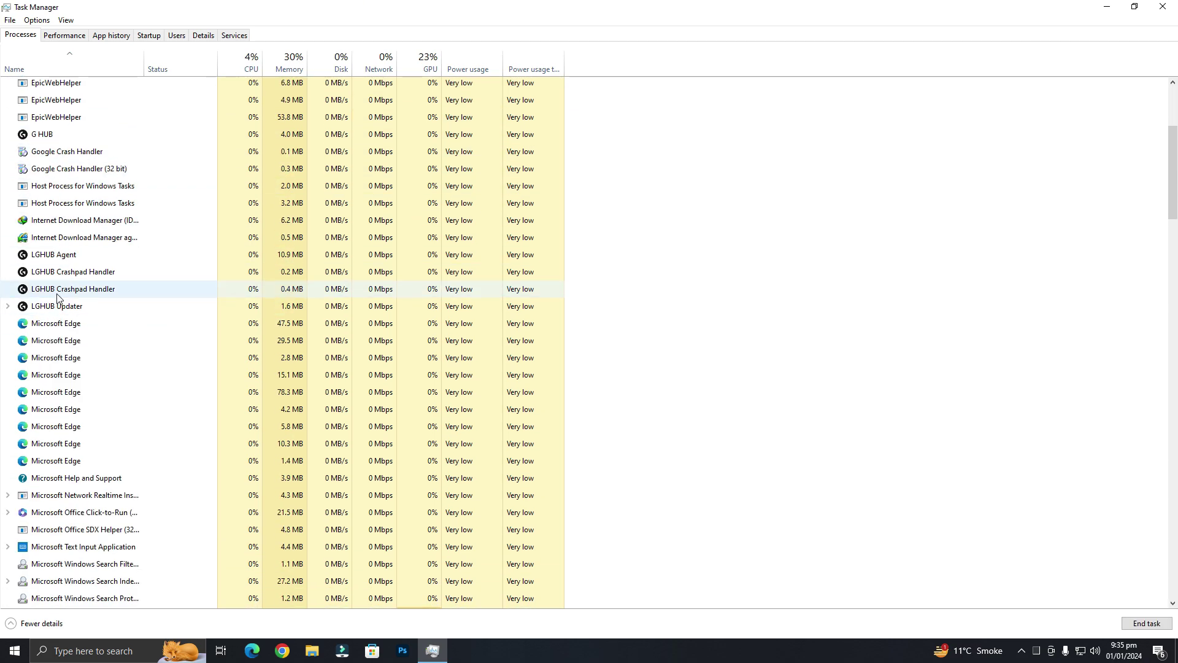
# End the two Internet Download Manager background processes.
pyautogui.rightClick(68, 226)
pyautogui.click(101, 226)
pyautogui.rightClick(65, 221)
pyautogui.click(99, 232)
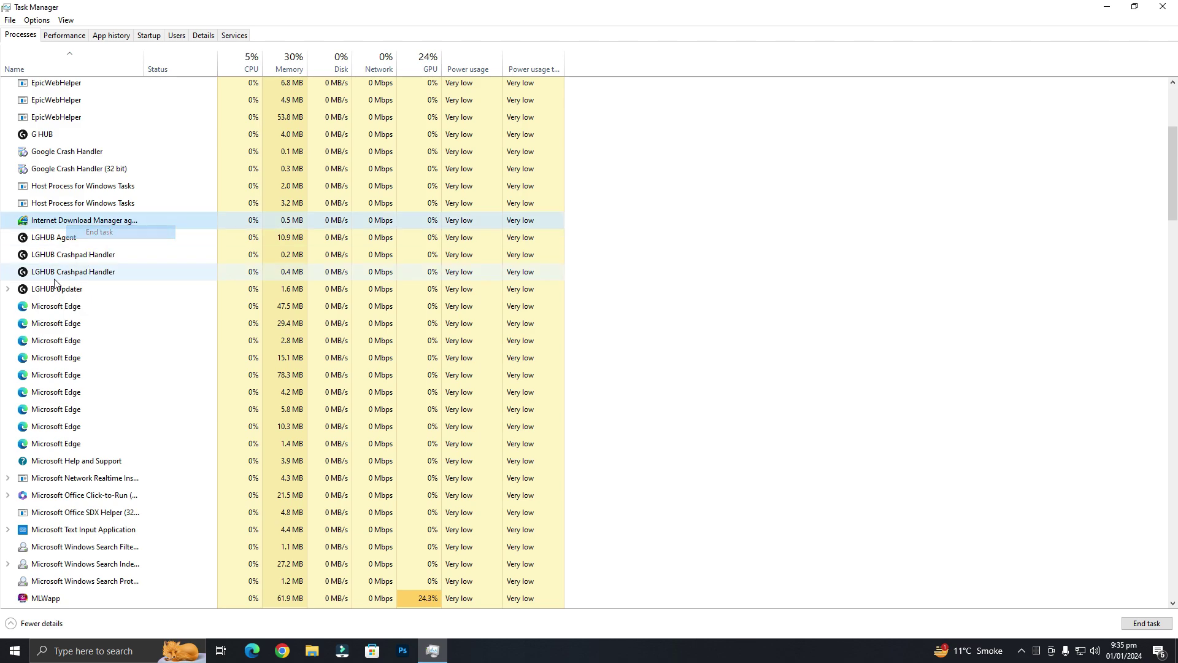
# End more of the Microsoft Edge background processes and dismiss the error dialog and the Edge extension notifications.
pyautogui.rightClick(59, 290)
pyautogui.click(70, 305)
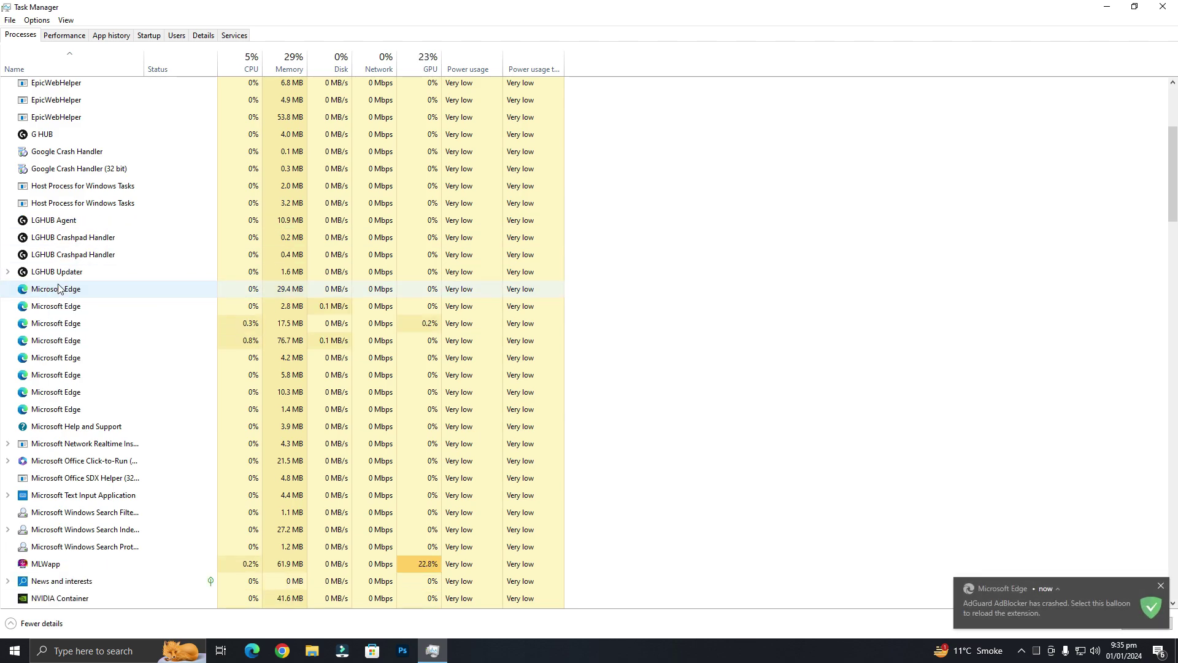
pyautogui.rightClick(58, 288)
pyautogui.click(71, 299)
pyautogui.rightClick(44, 289)
pyautogui.click(43, 296)
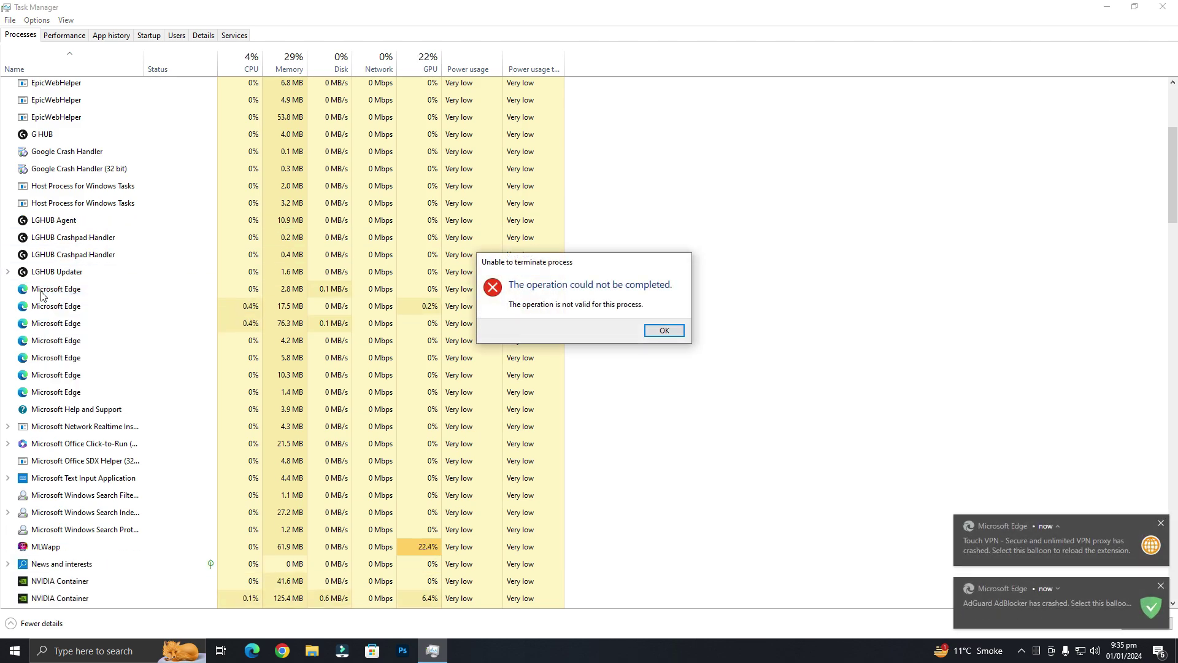
pyautogui.click(674, 332)
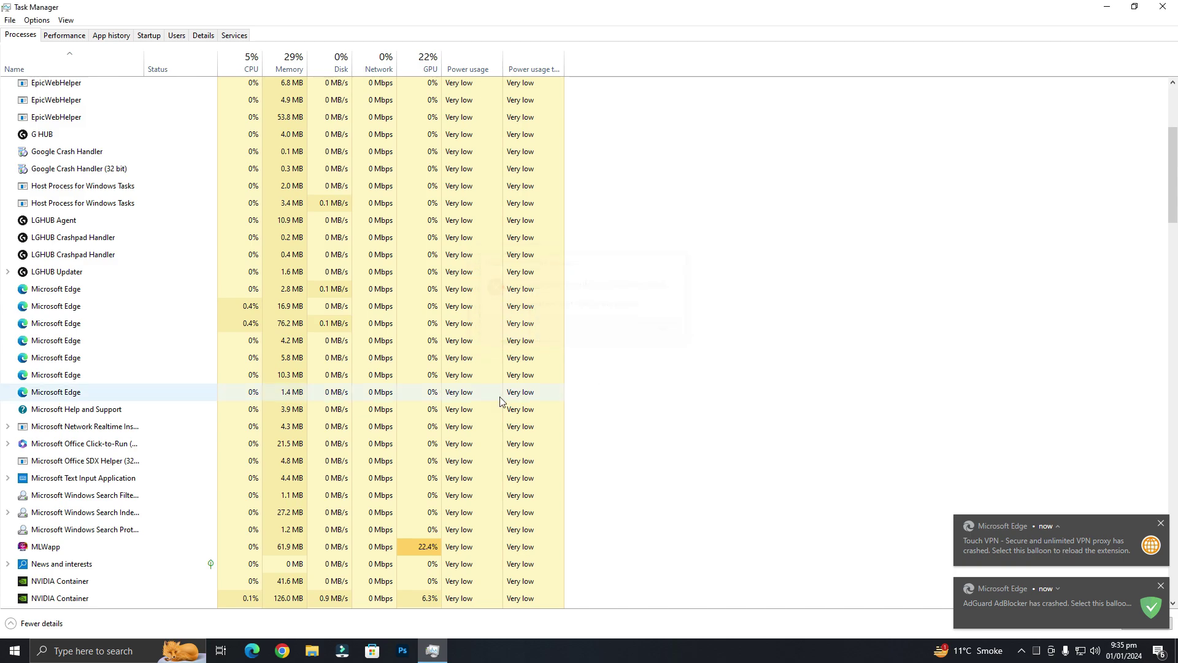
pyautogui.click(1159, 523)
pyautogui.click(1160, 586)
# End the Microsoft Office Click-to-Run background process.
pyautogui.scroll(-3, 73, 338)
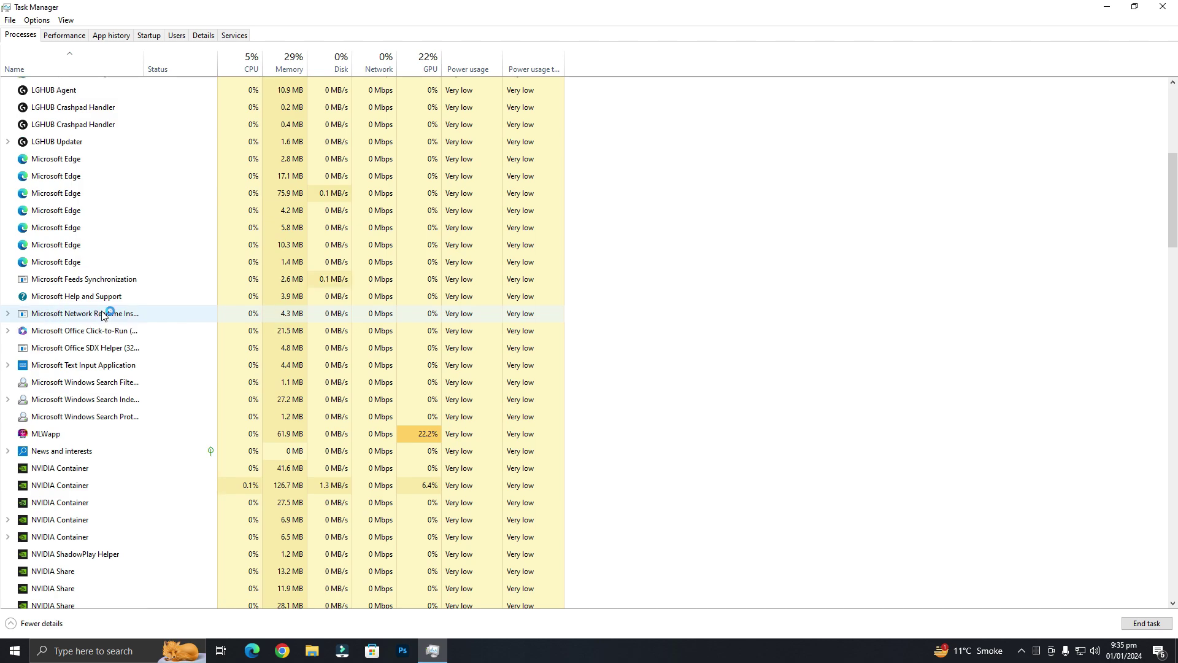
pyautogui.rightClick(65, 327)
pyautogui.click(112, 351)
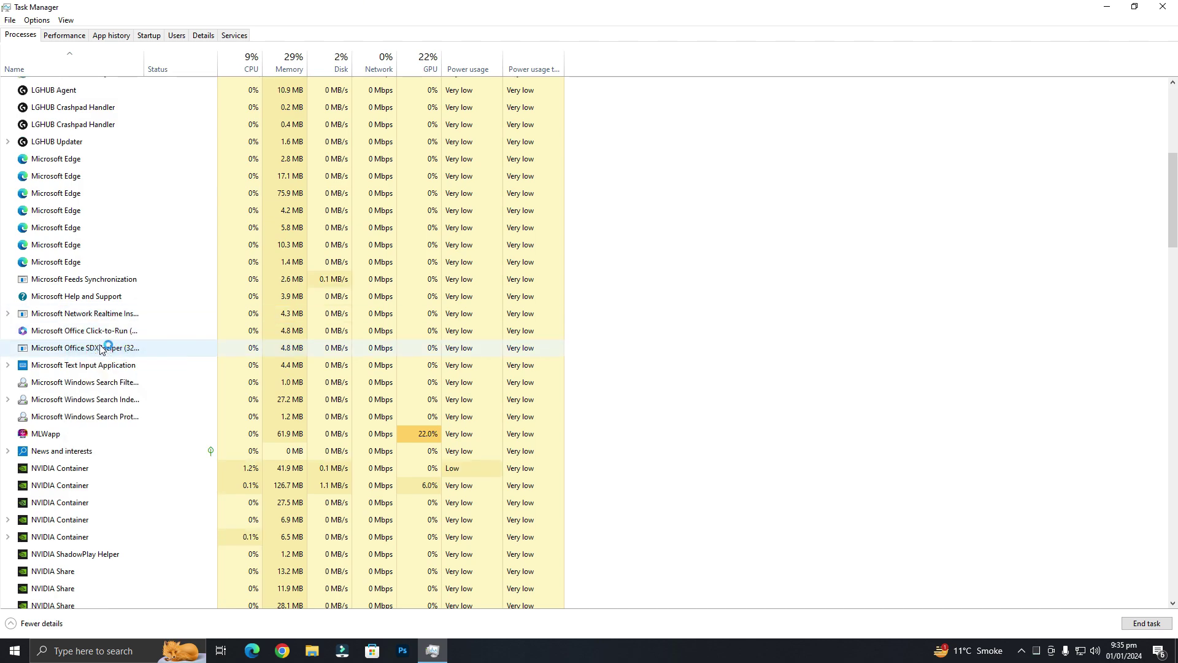
# End the Phone Link background process, look through the remaining processes and close Task Manager.
pyautogui.scroll(-3, 104, 372)
pyautogui.scroll(-3, 99, 386)
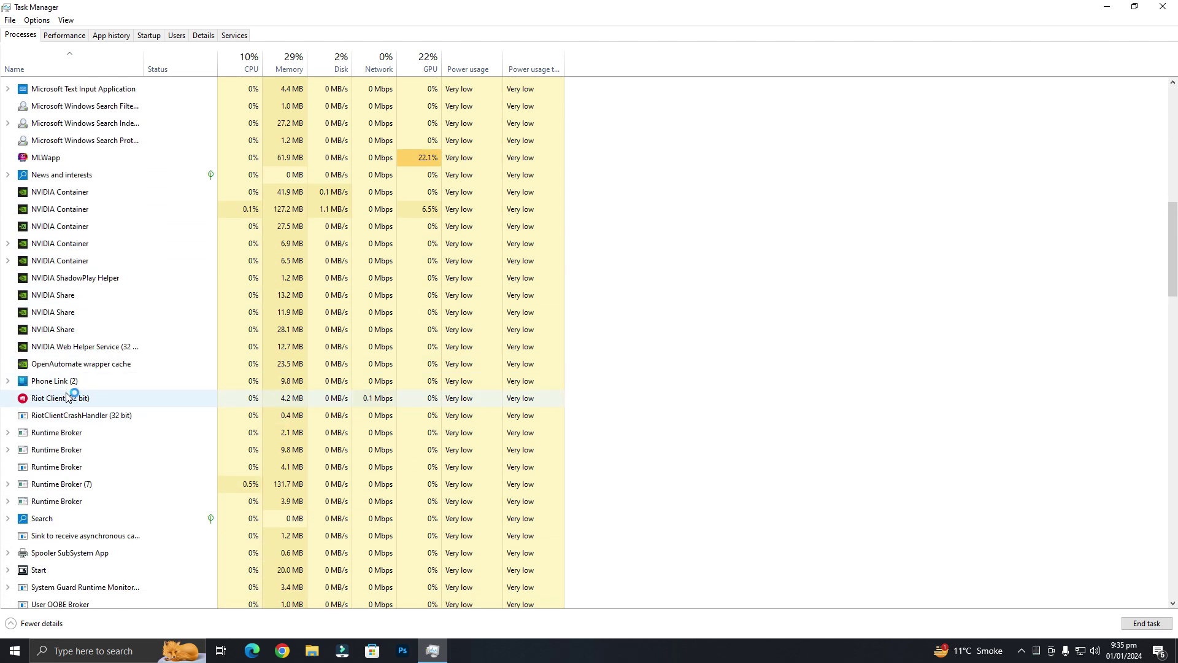
pyautogui.rightClick(80, 398)
pyautogui.rightClick(50, 378)
pyautogui.click(96, 403)
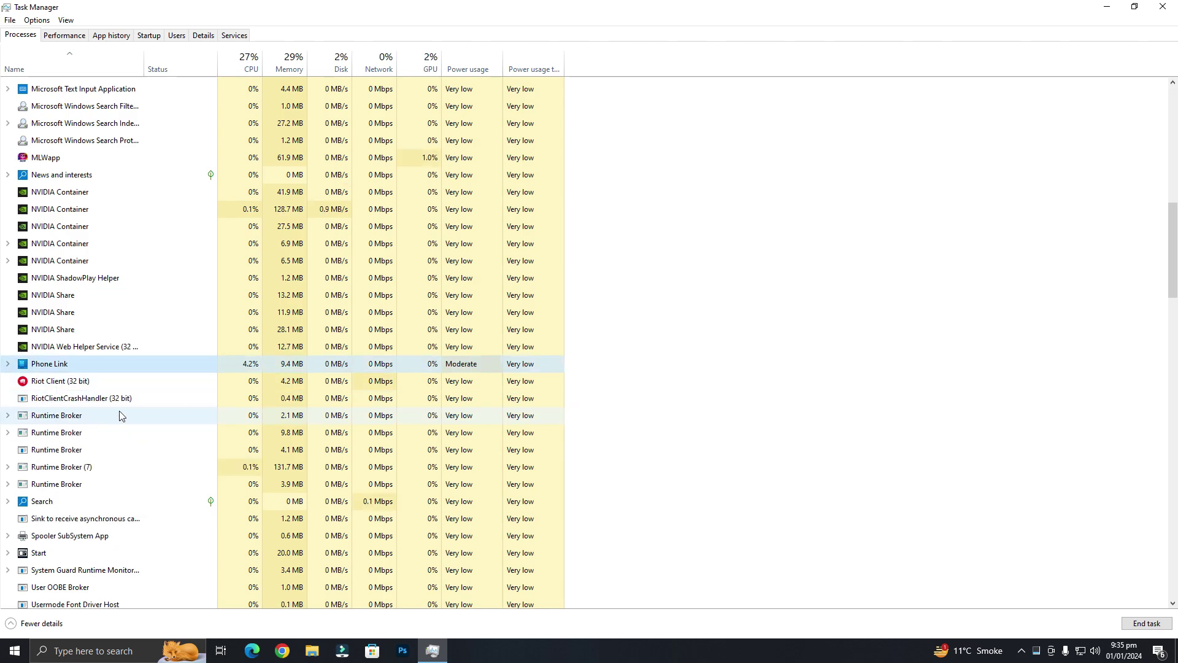
pyautogui.scroll(-5, 119, 415)
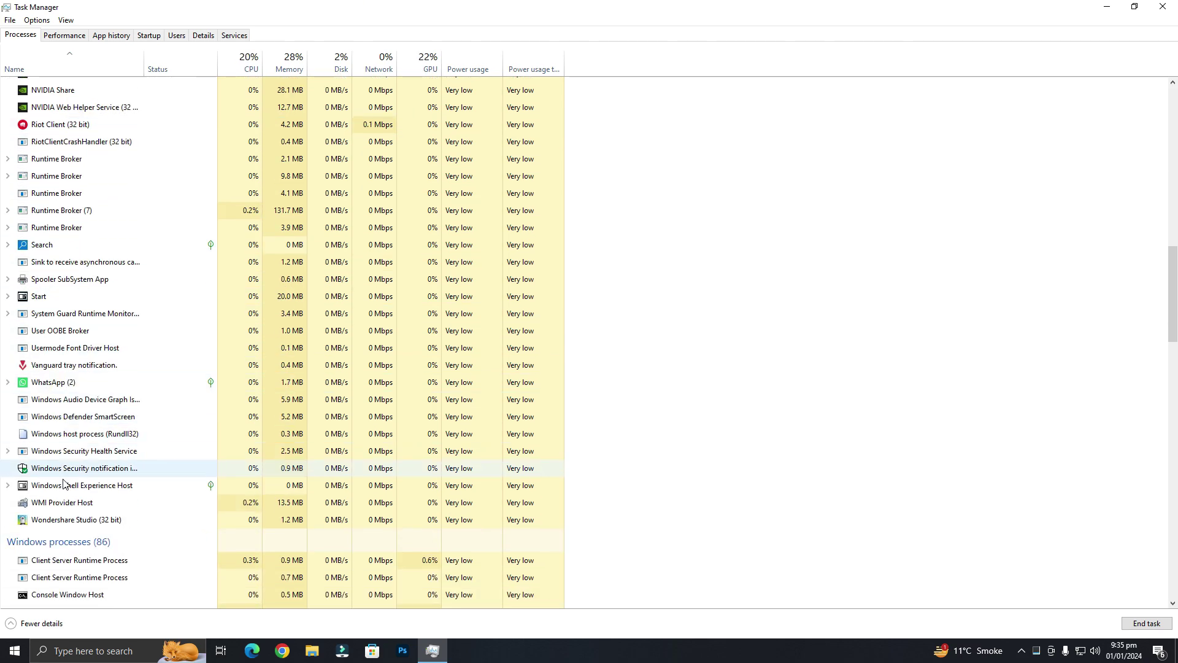
pyautogui.scroll(-3, 63, 482)
pyautogui.click(1170, 8)
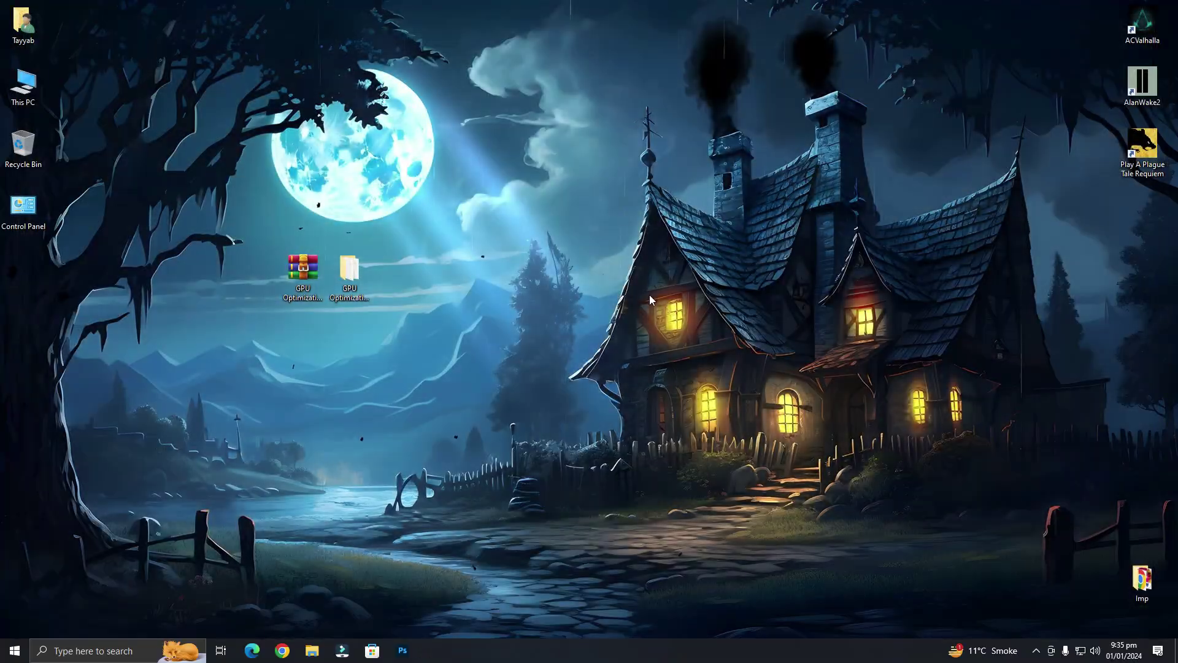
# Open Windows Settings from the desktop and go to the Privacy category.
pyautogui.rightClick(539, 292)
pyautogui.click(587, 430)
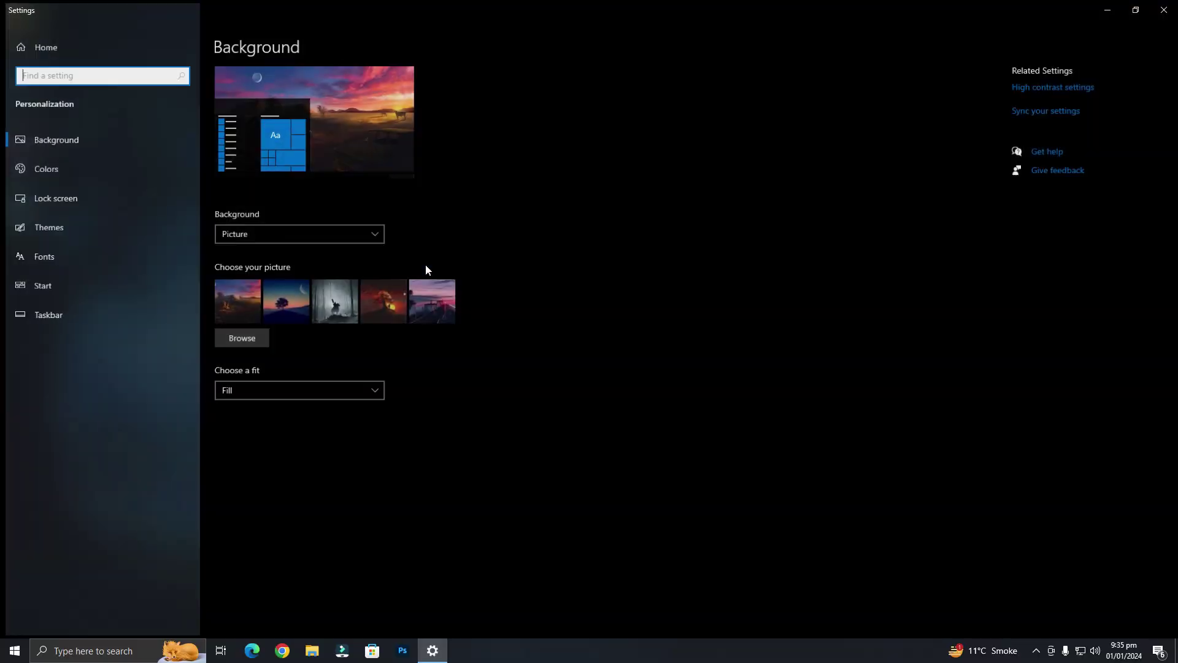
pyautogui.click(53, 52)
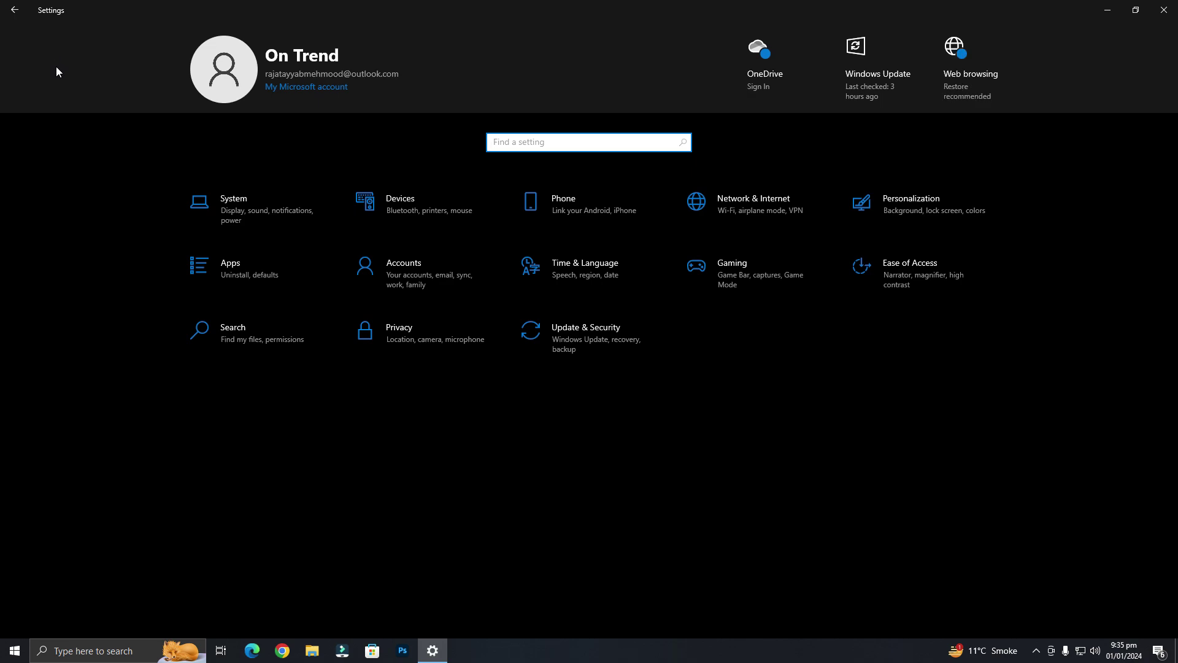
pyautogui.click(440, 334)
pyautogui.scroll(-7, 100, 318)
pyautogui.scroll(7, 111, 314)
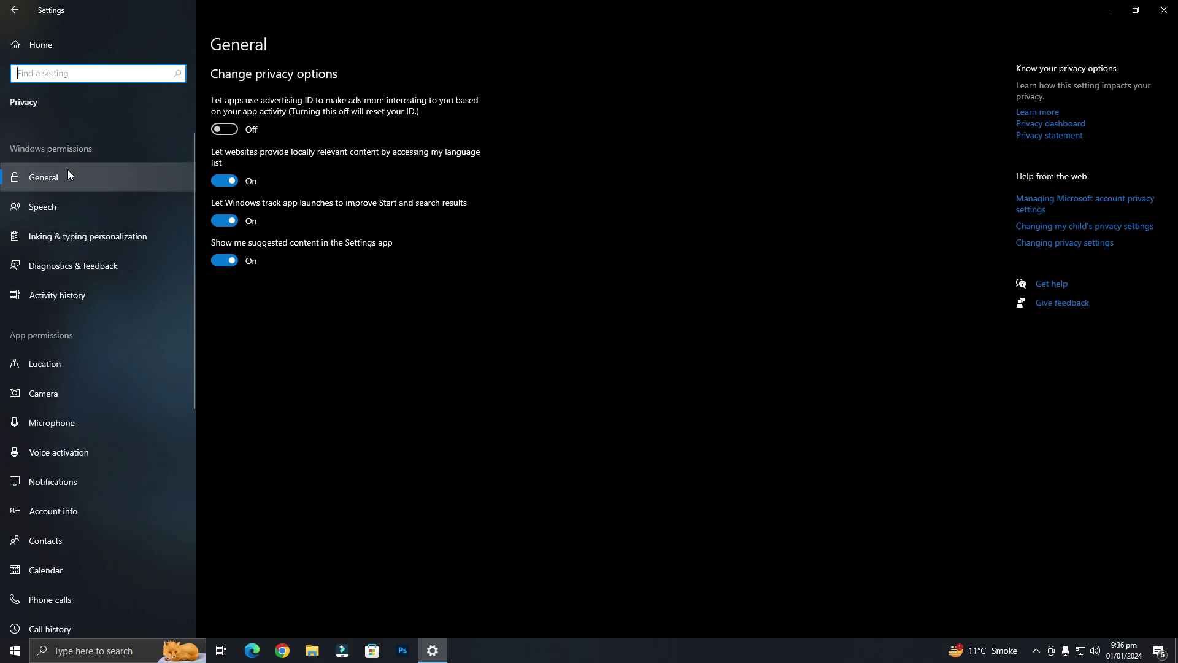
# Review the Windows permissions pages for Speech, Inking & typing personalization, Diagnostics & feedback and Activity history.
pyautogui.click(93, 204)
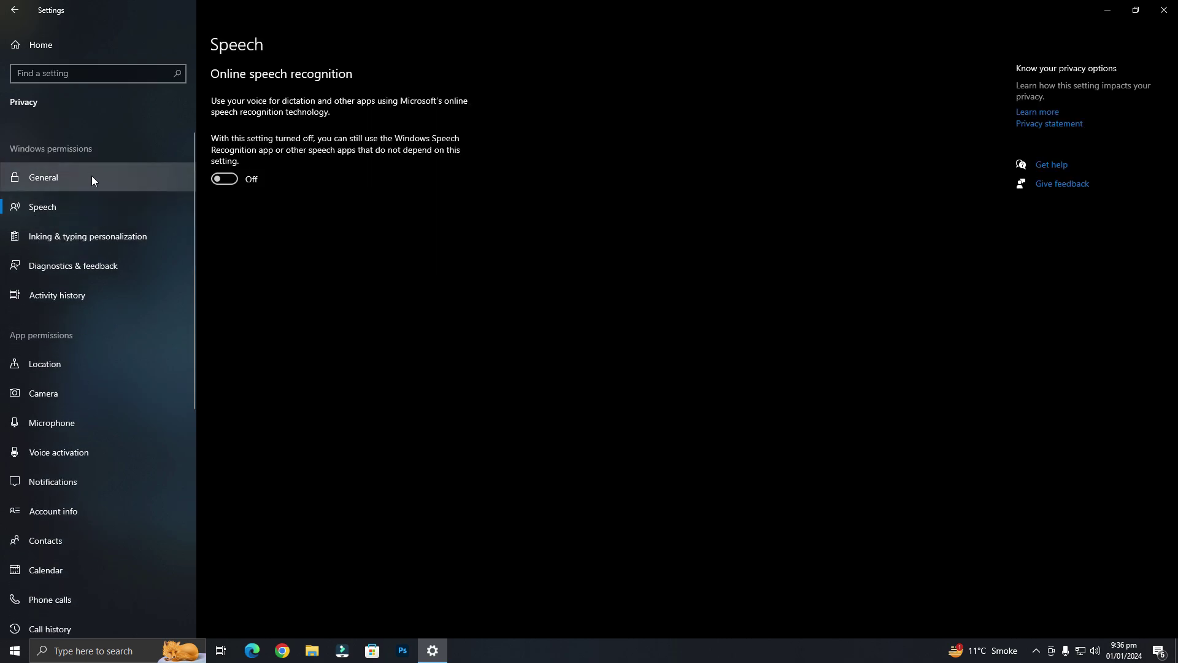
pyautogui.click(108, 246)
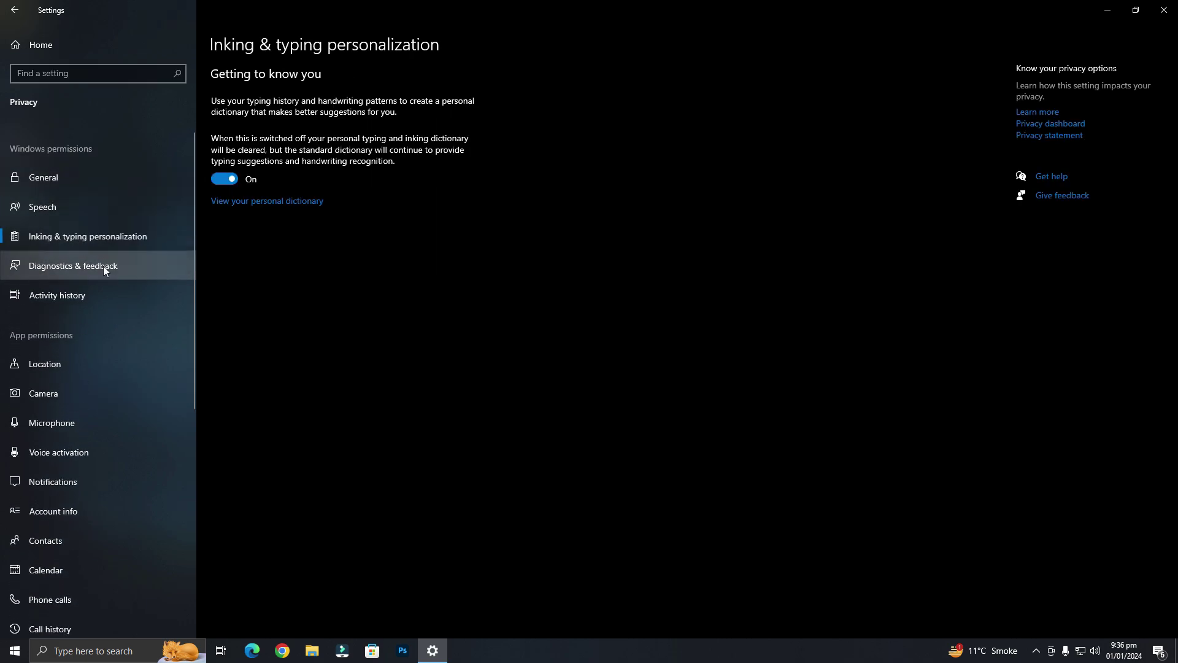
pyautogui.click(103, 267)
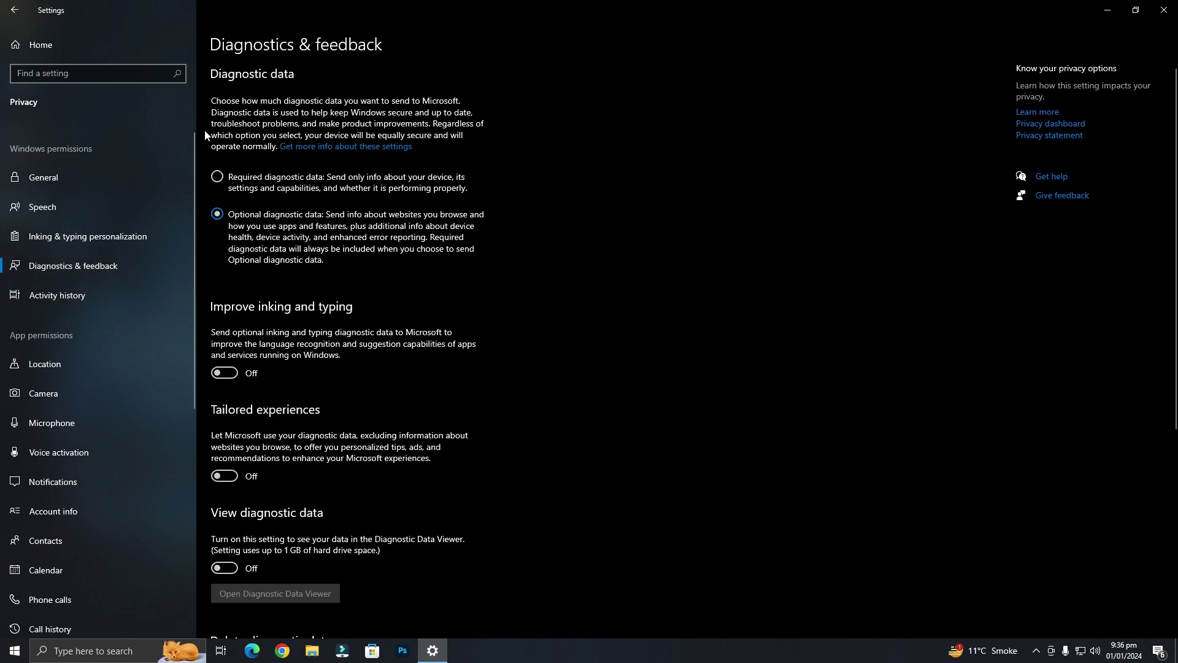
pyautogui.click(76, 304)
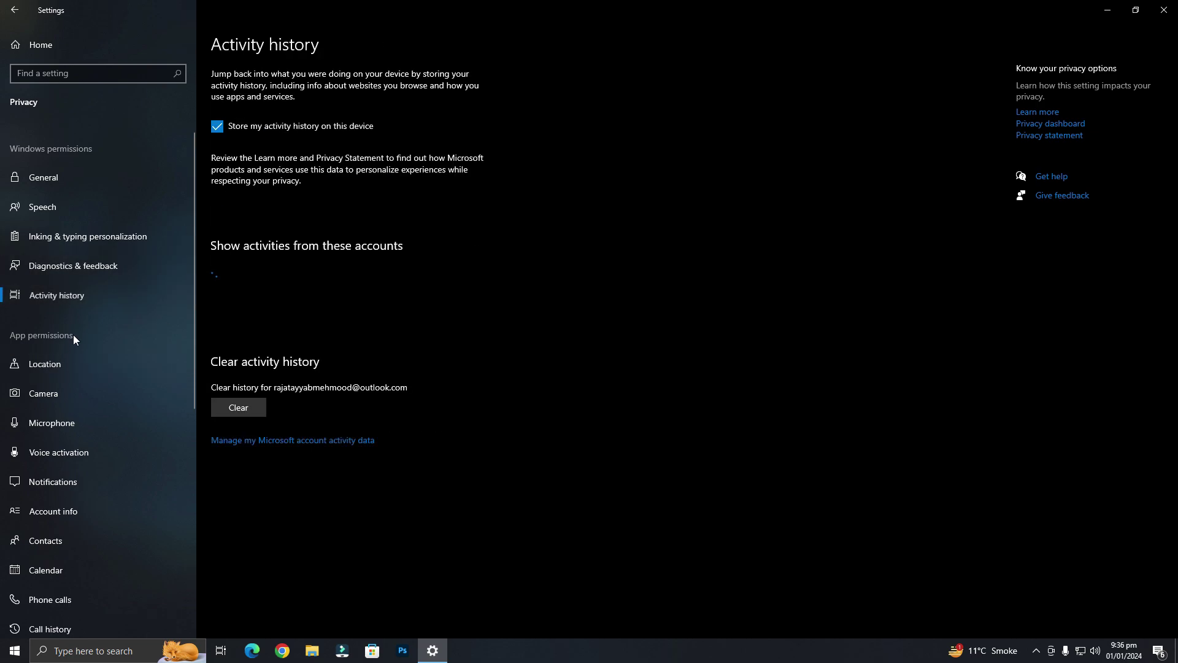
# Review the Location, Microphone, Voice activation and Notifications app permissions.
pyautogui.click(67, 369)
pyautogui.scroll(-2, 190, 378)
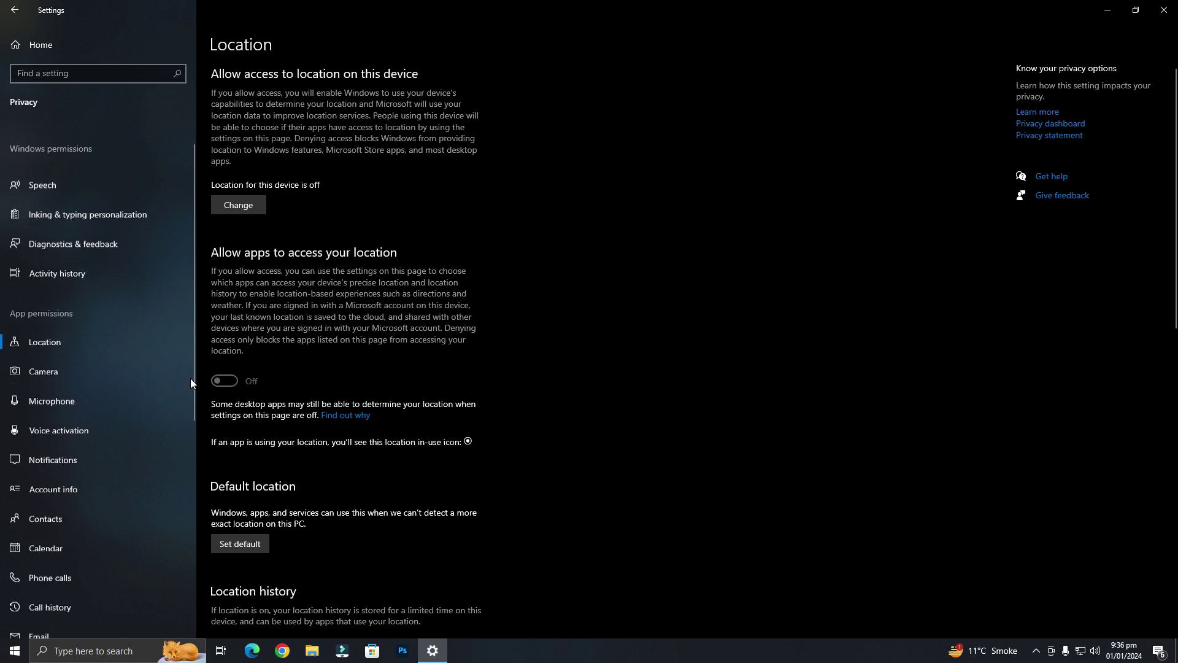
pyautogui.click(79, 314)
pyautogui.scroll(-3, 279, 274)
pyautogui.click(96, 345)
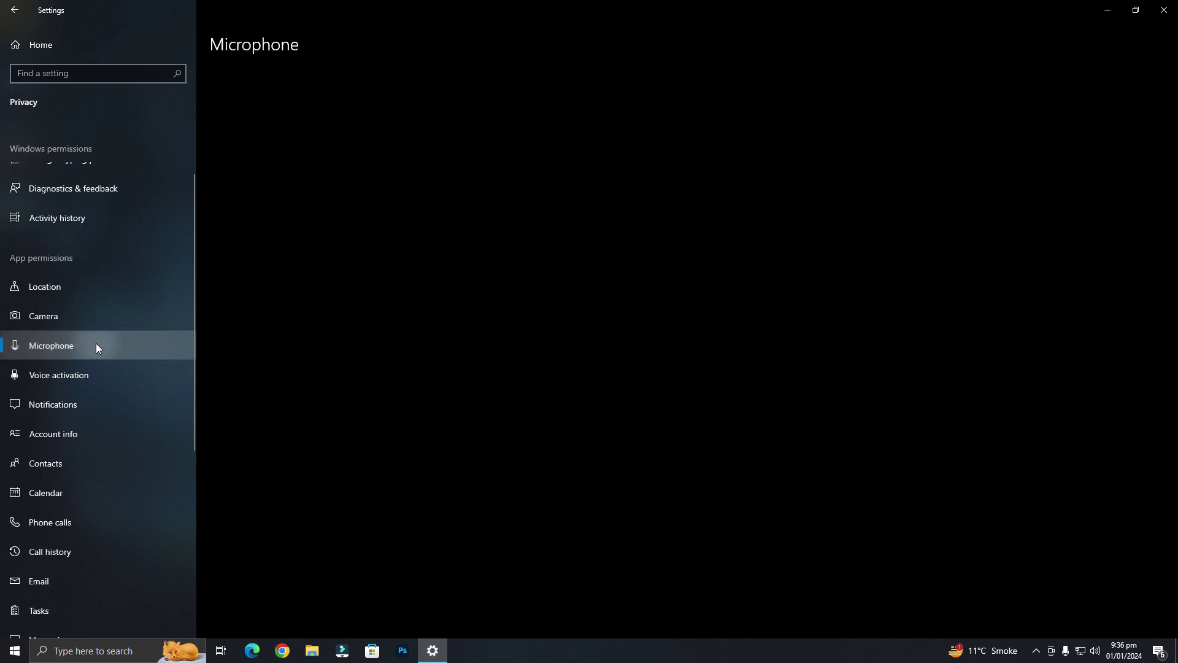
pyautogui.click(88, 374)
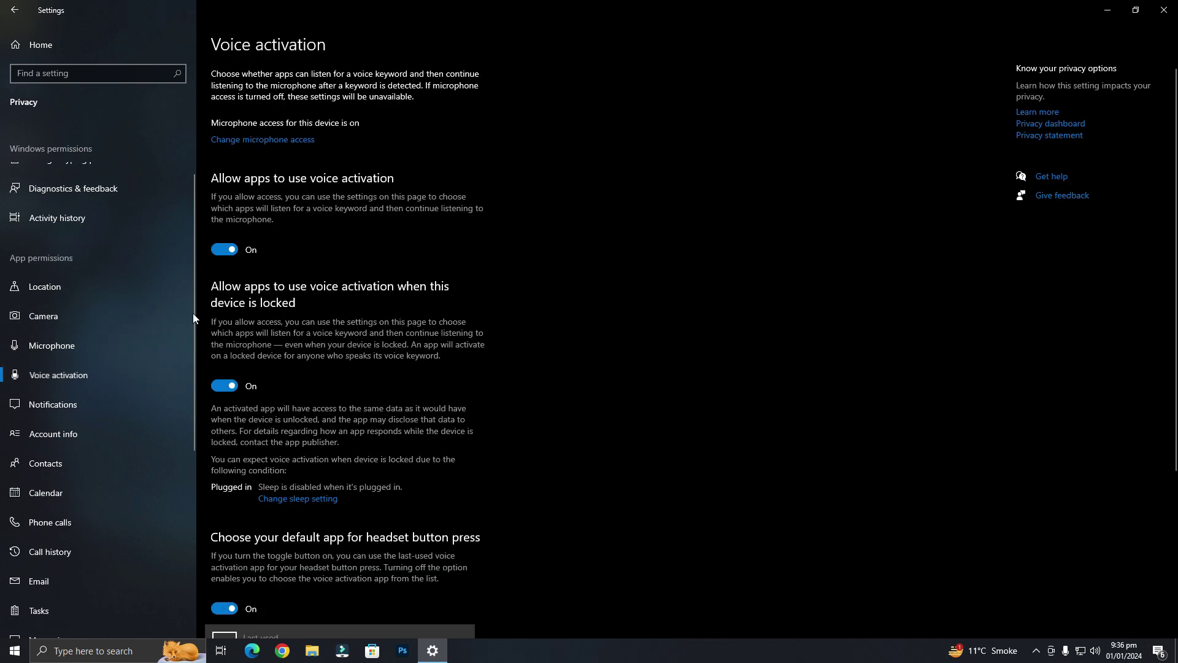
pyautogui.scroll(-3, 232, 232)
pyautogui.click(79, 404)
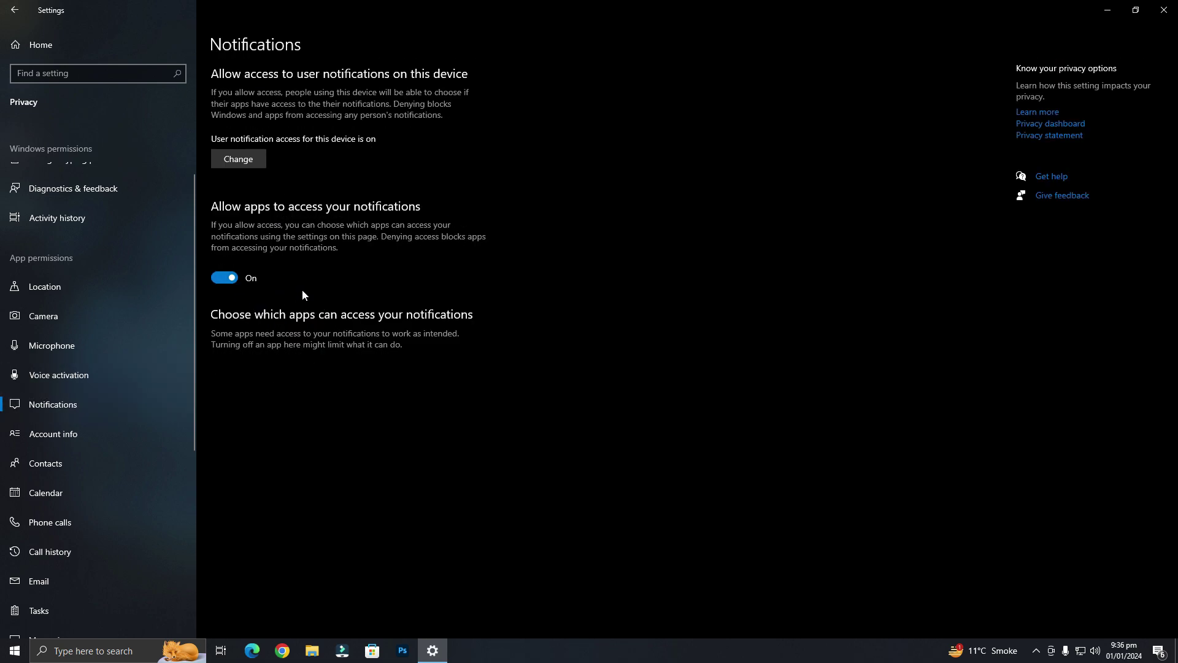
pyautogui.scroll(-5, 121, 481)
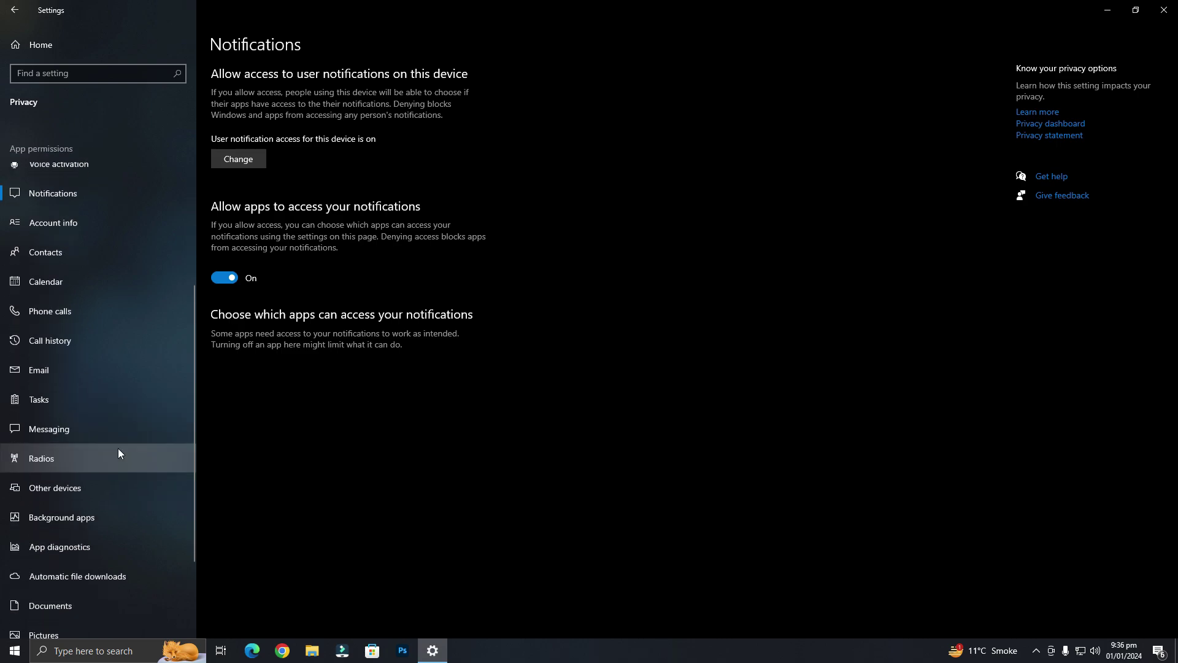
# Open the Phone calls permissions, and turn off apps' access to the call history.
pyautogui.click(73, 296)
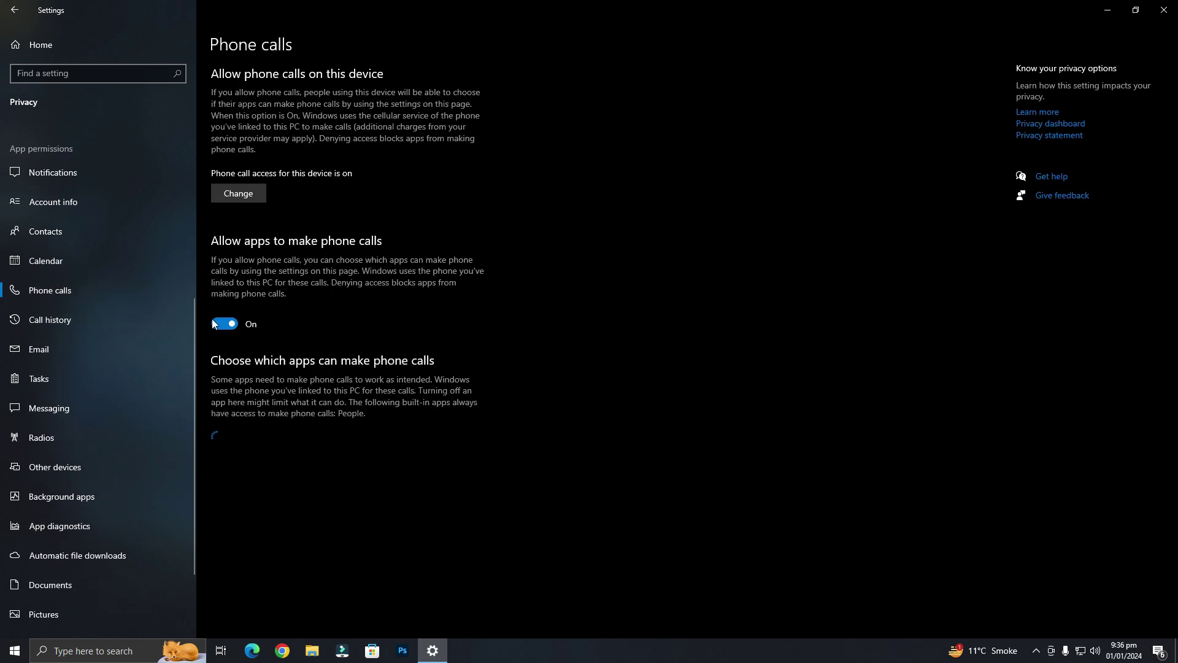
pyautogui.click(93, 315)
pyautogui.click(232, 297)
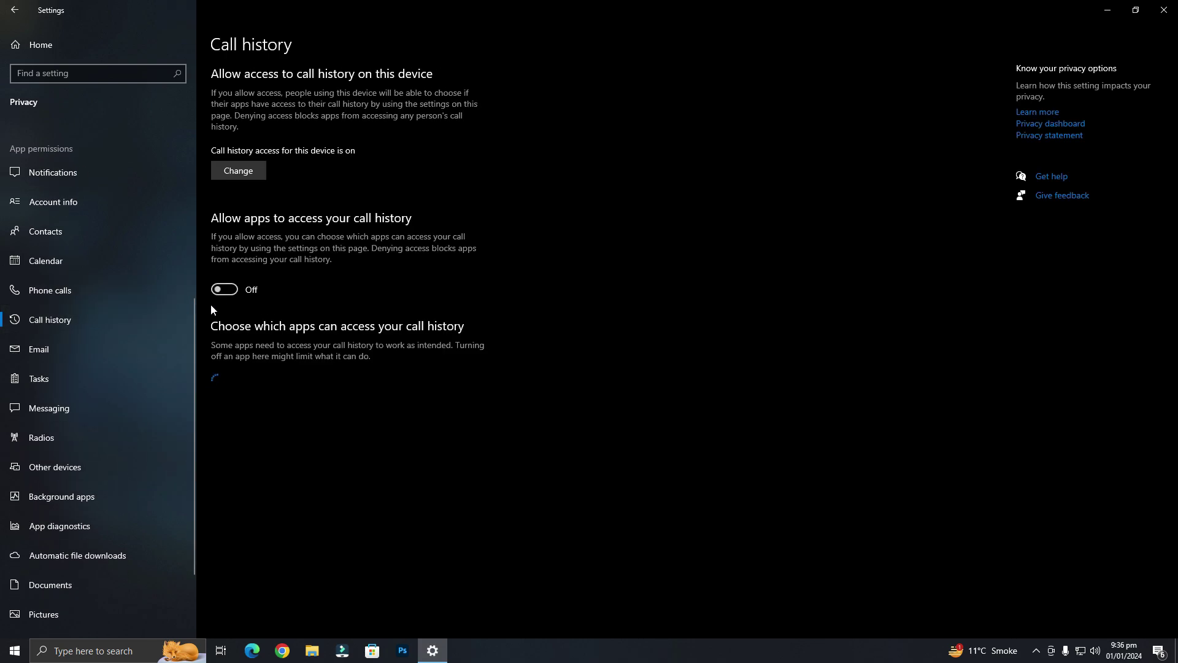
# Check the Email permissions, and turn off apps' access to tasks and to reading or sending messages.
pyautogui.click(73, 352)
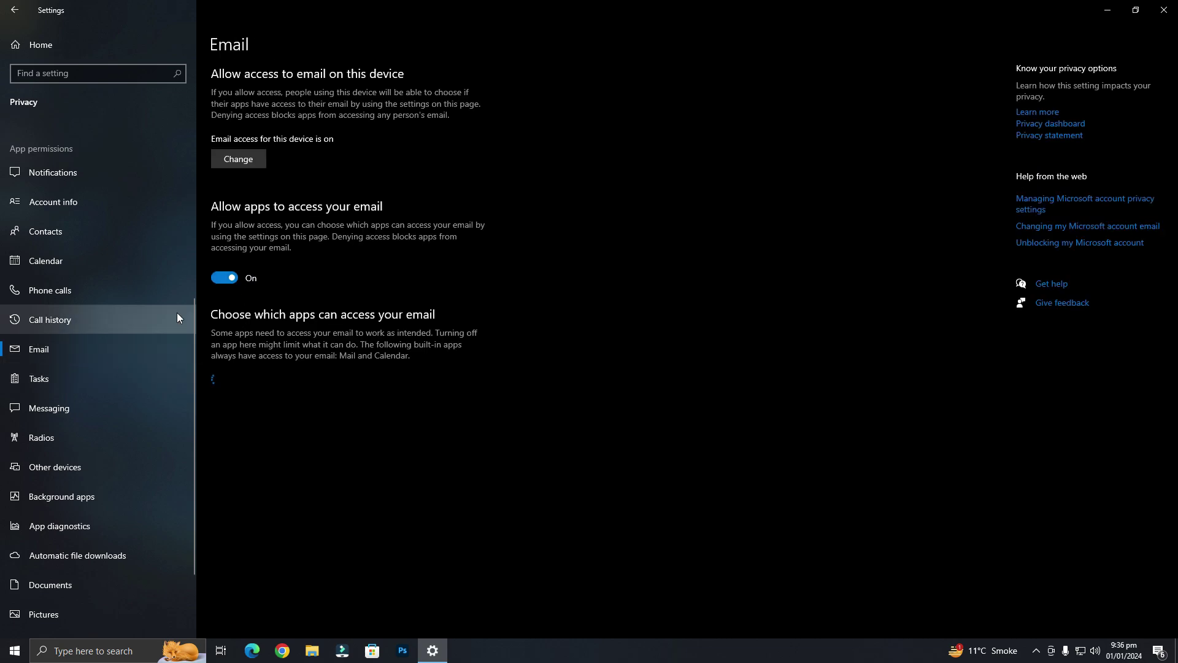
pyautogui.click(93, 378)
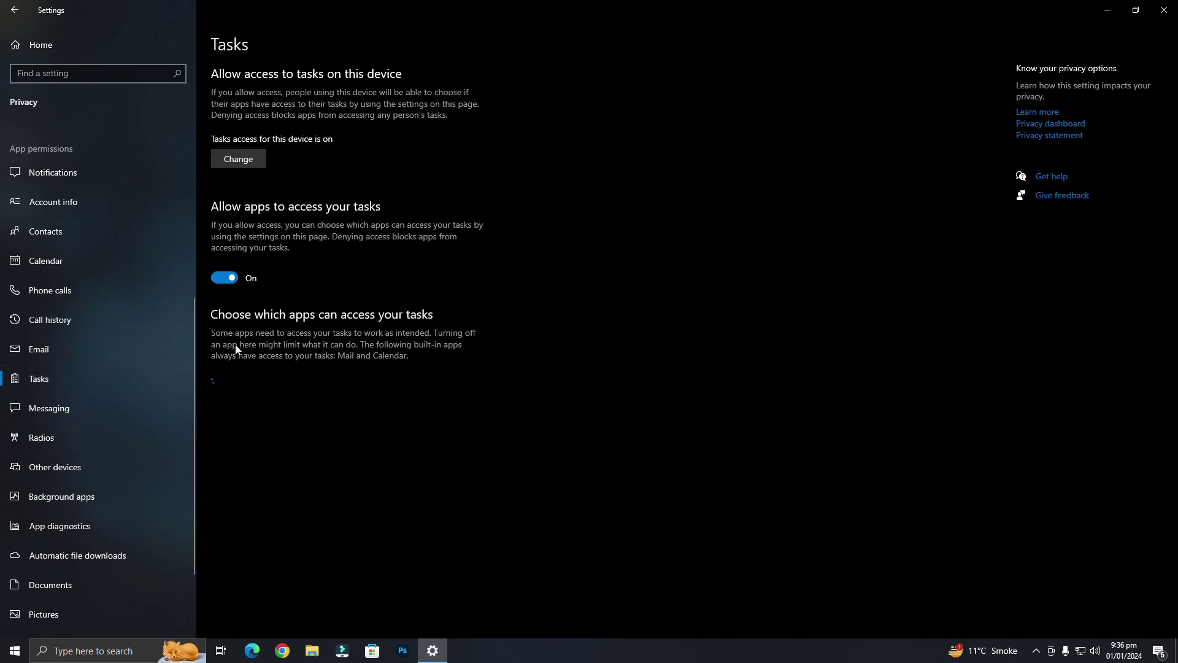
pyautogui.click(234, 287)
pyautogui.click(49, 414)
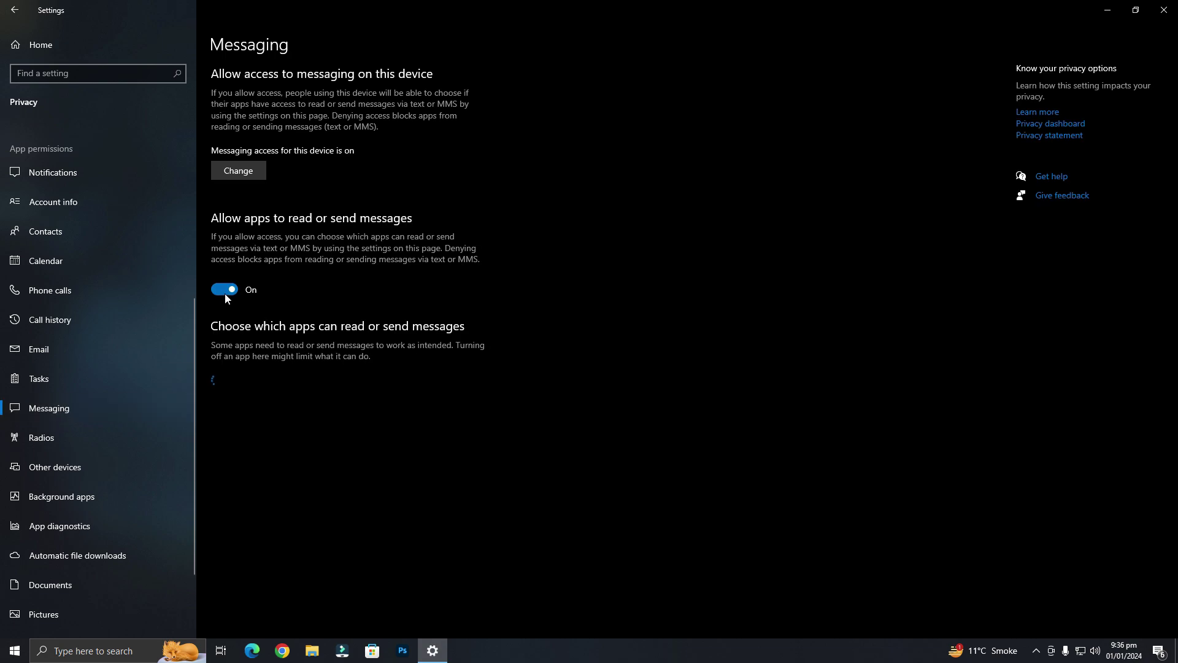
pyautogui.click(225, 290)
# Open the Background apps permissions and stop 3D Viewer and Feedback Hub from running in the background.
pyautogui.scroll(-3, 102, 389)
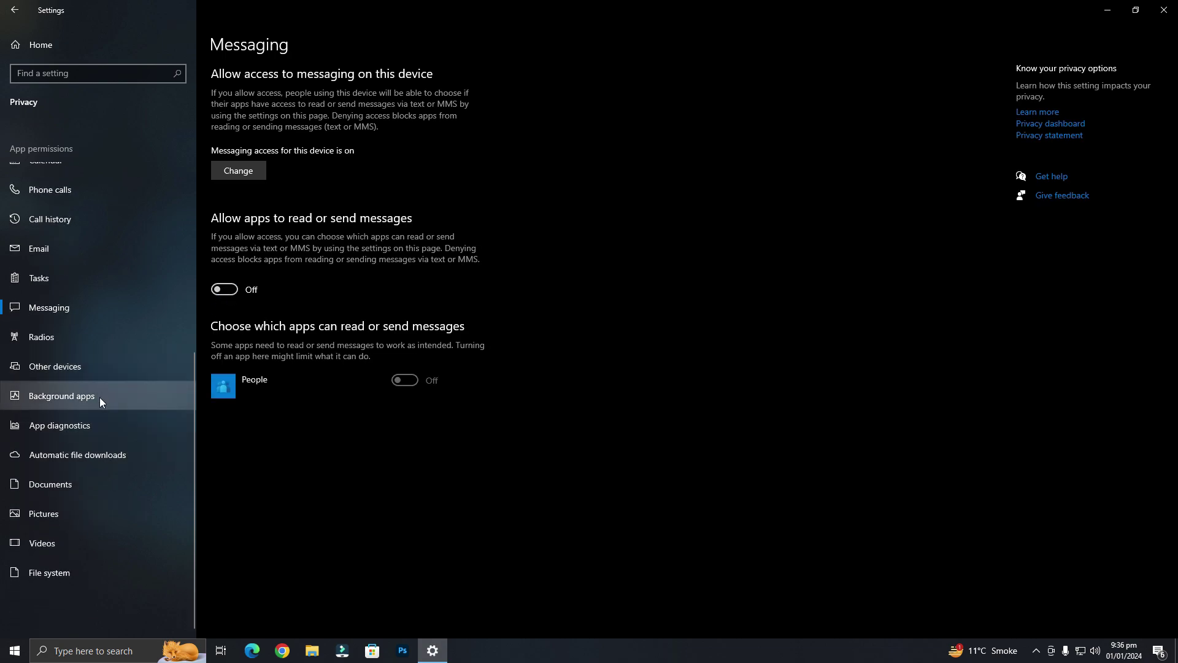
pyautogui.click(99, 396)
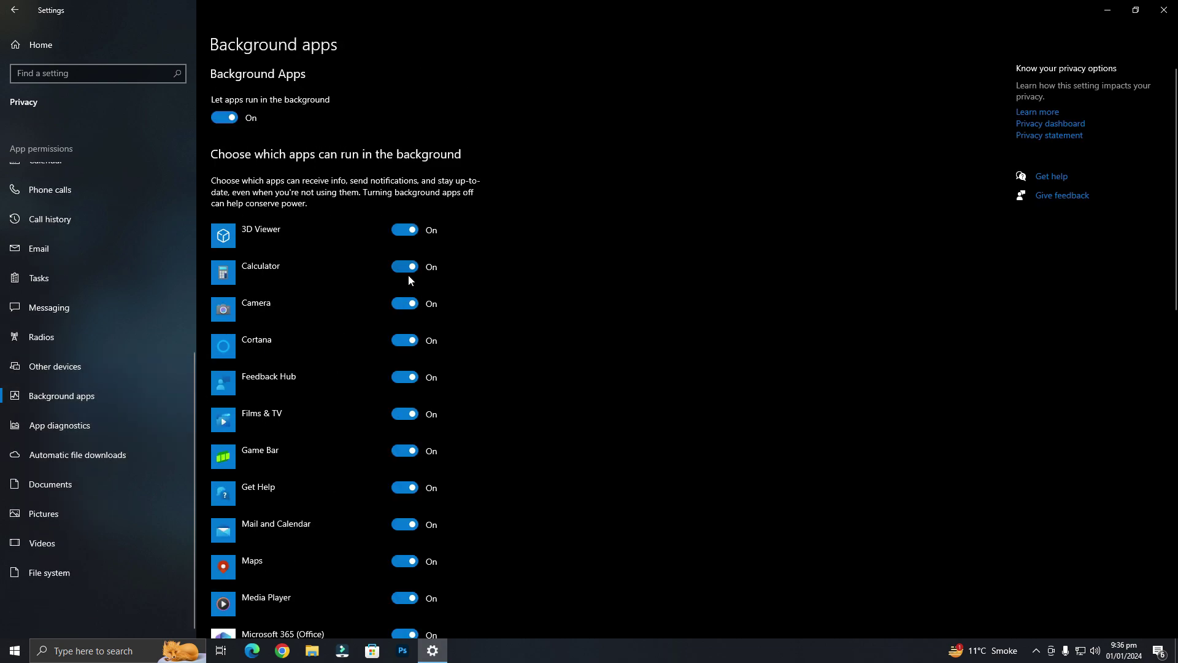
pyautogui.click(413, 233)
pyautogui.scroll(-2, 412, 381)
pyautogui.click(405, 281)
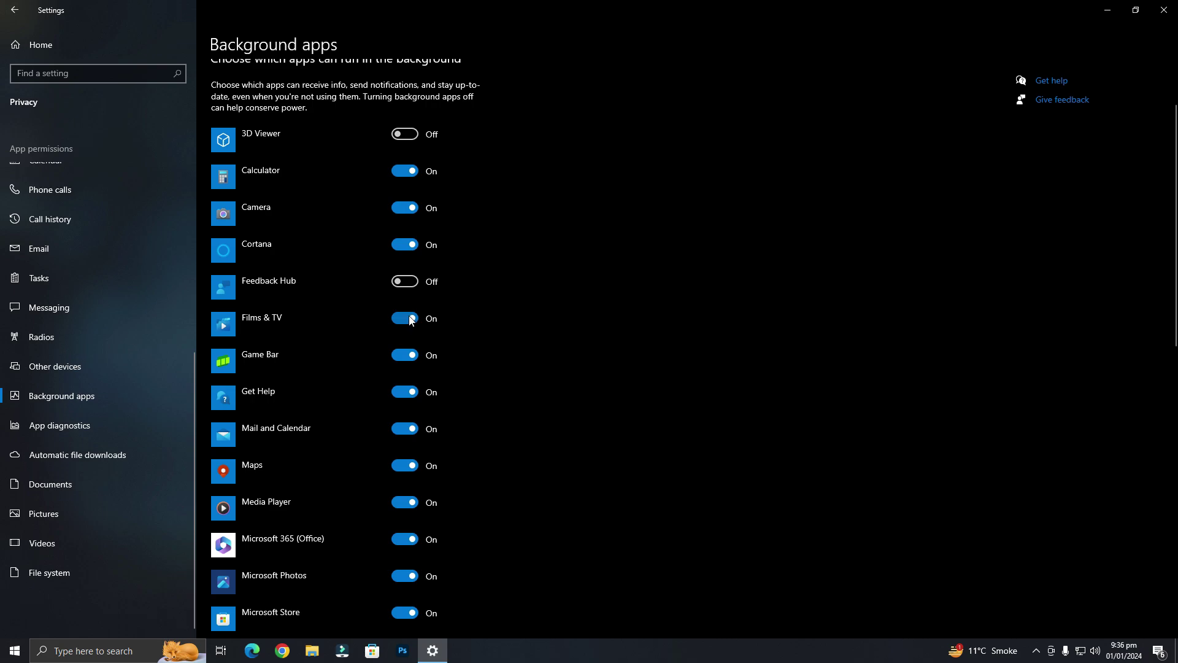
# Stop Get Help, Mail and Calendar, and Maps from running in the background.
pyautogui.scroll(-2, 405, 319)
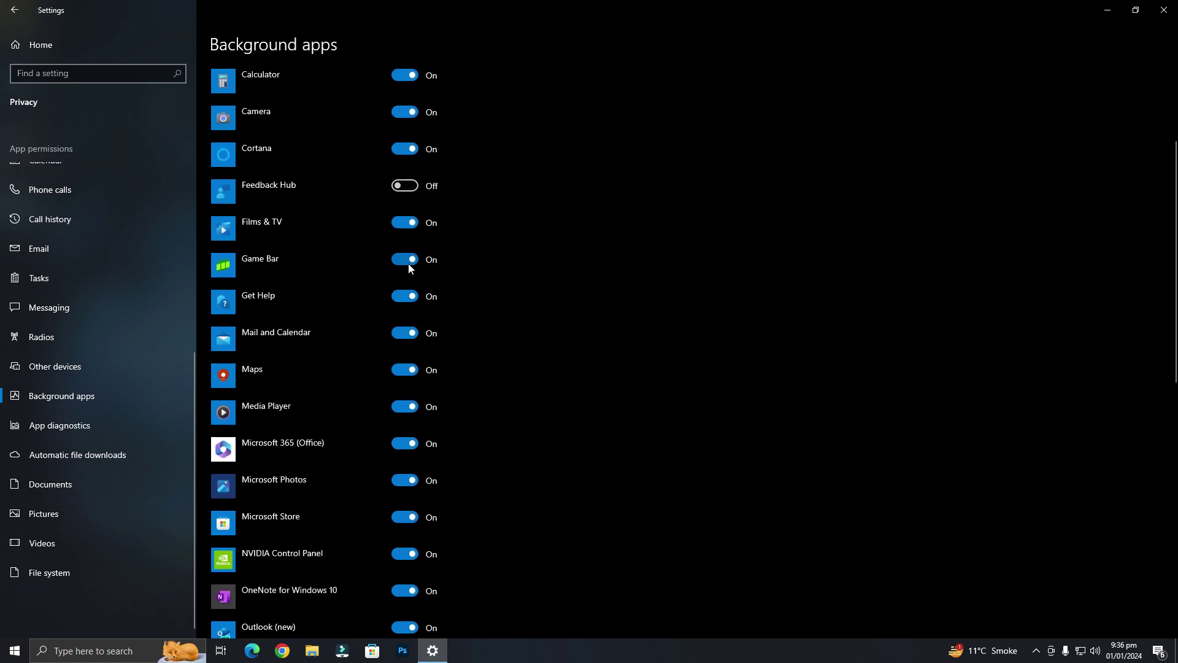
pyautogui.click(416, 299)
pyautogui.scroll(-2, 413, 311)
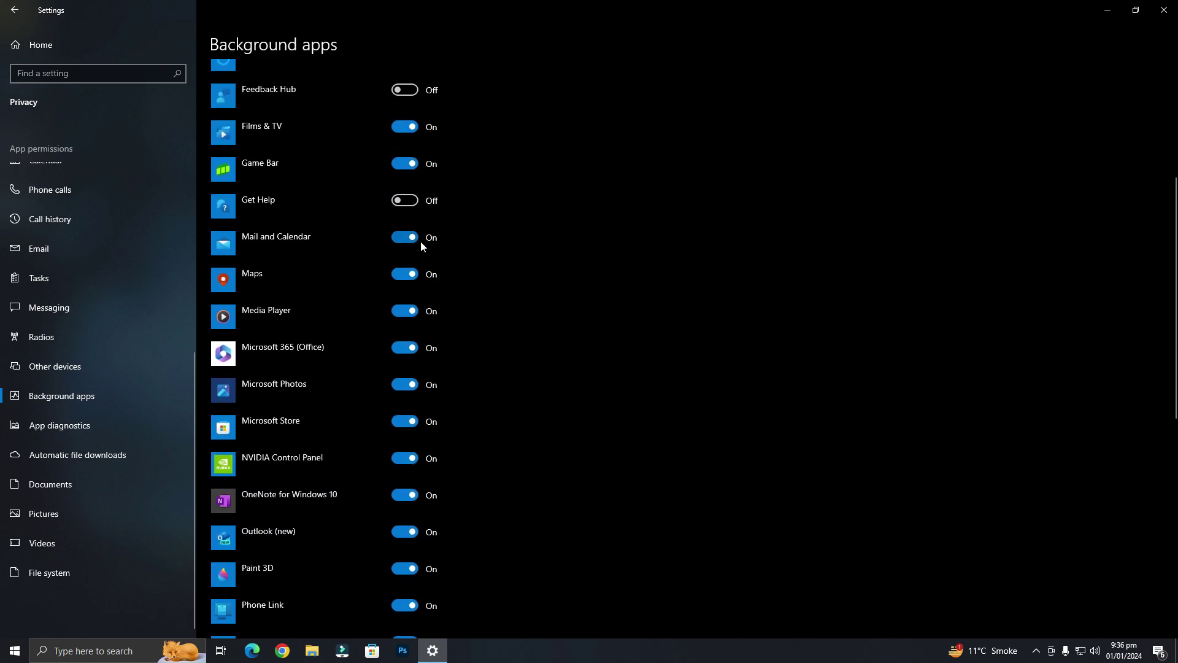
pyautogui.click(409, 238)
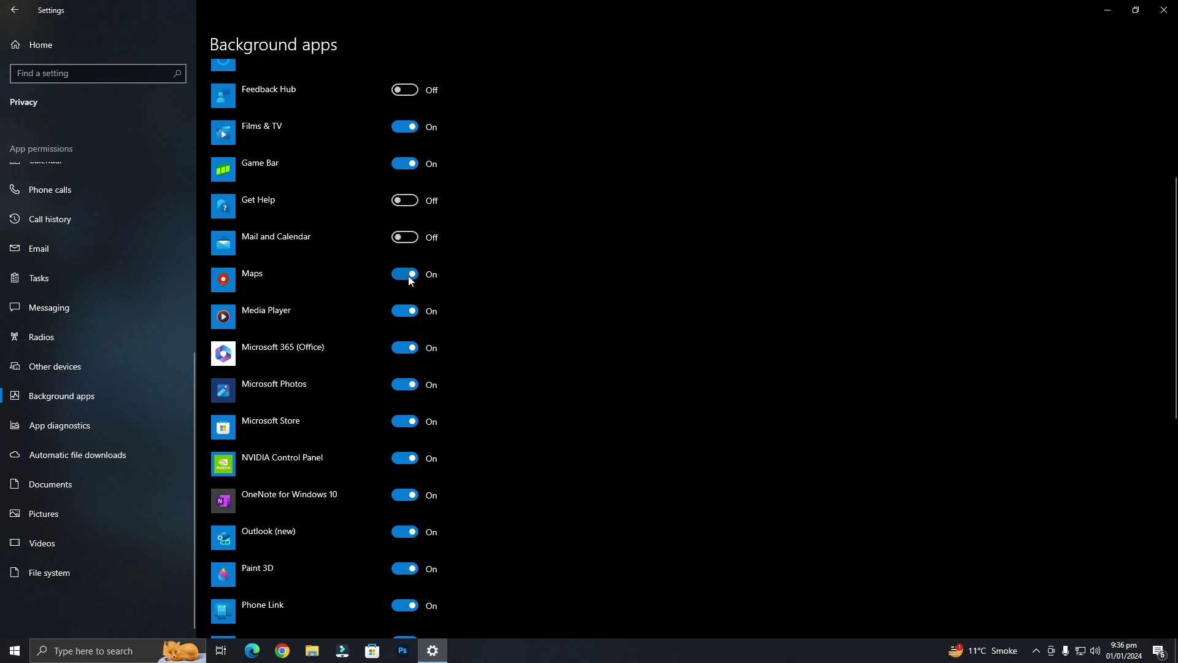
pyautogui.click(407, 315)
pyautogui.click(407, 315)
# Turn off background running for OneNote for Windows 10, Outlook (new), Paint 3D and Phone Link.
pyautogui.scroll(-4, 406, 202)
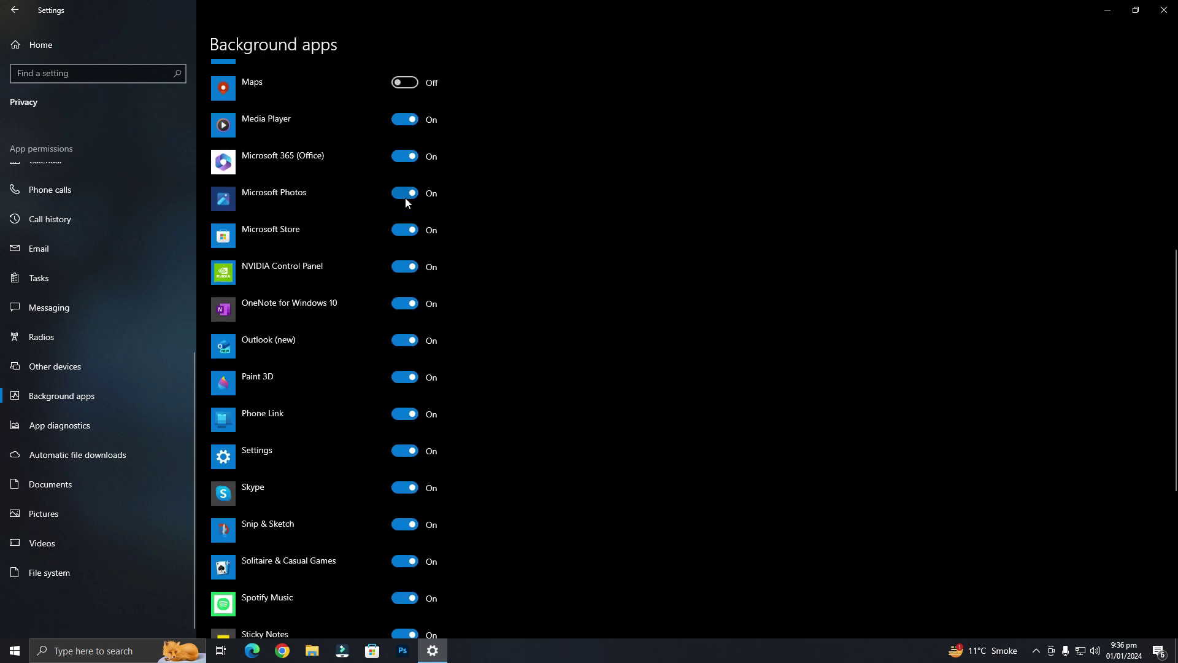
pyautogui.click(408, 313)
pyautogui.click(406, 340)
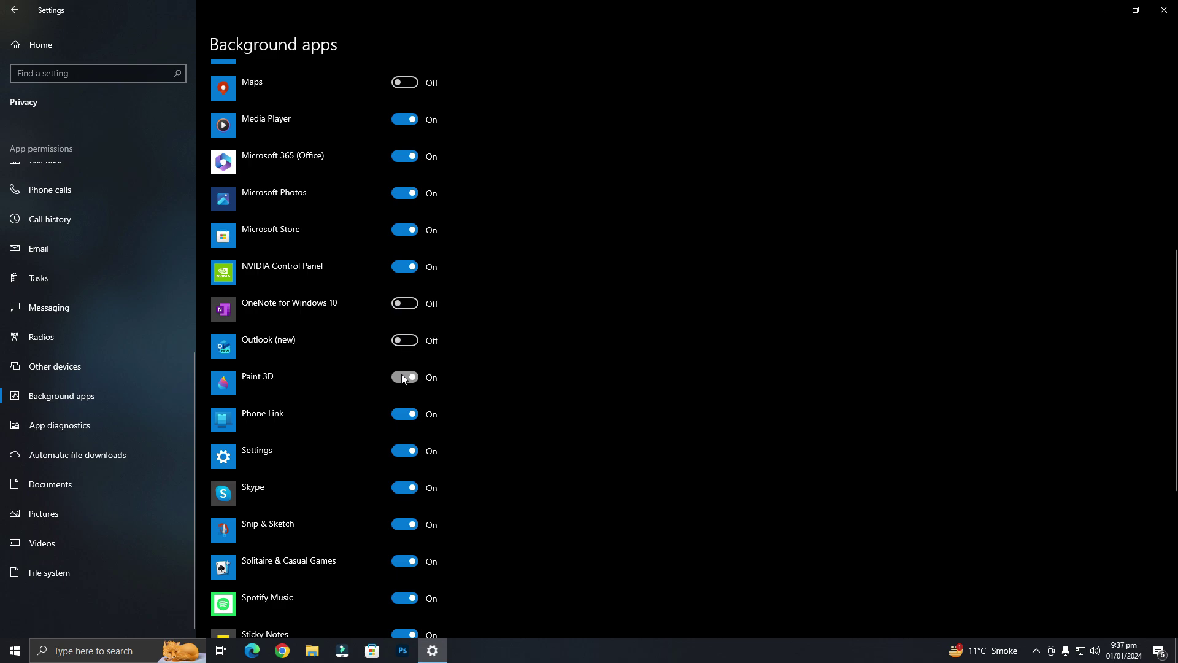
pyautogui.click(407, 421)
# Turn off background running for Solitaire & Casual Games, Spotify Music, Sticky Notes and Tips.
pyautogui.scroll(-4, 407, 452)
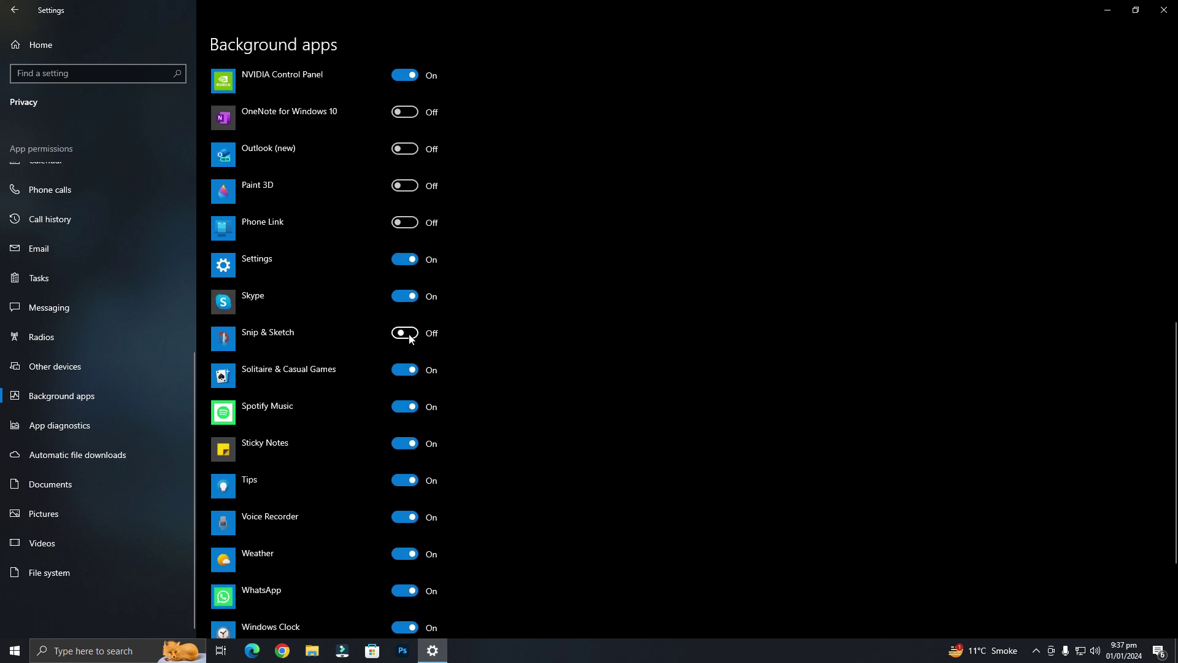
pyautogui.click(410, 371)
pyautogui.click(411, 408)
pyautogui.click(410, 443)
pyautogui.scroll(-4, 411, 430)
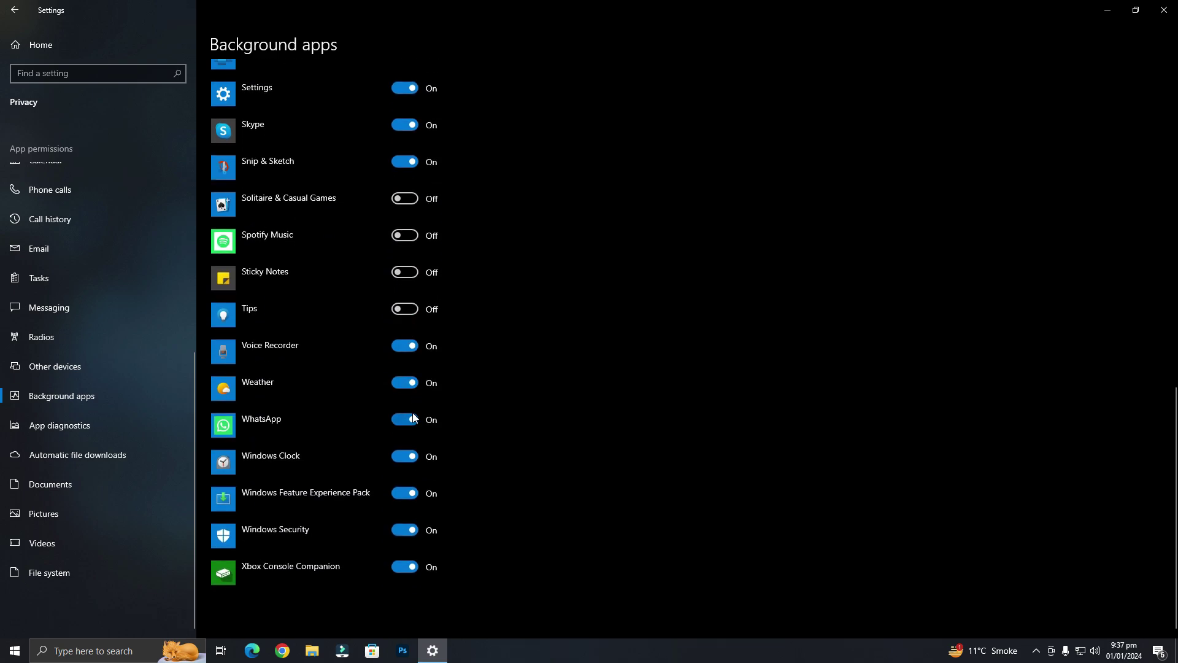
pyautogui.click(408, 498)
# Look over the background apps list, close Settings and refresh the desktop.
pyautogui.scroll(15, 366, 444)
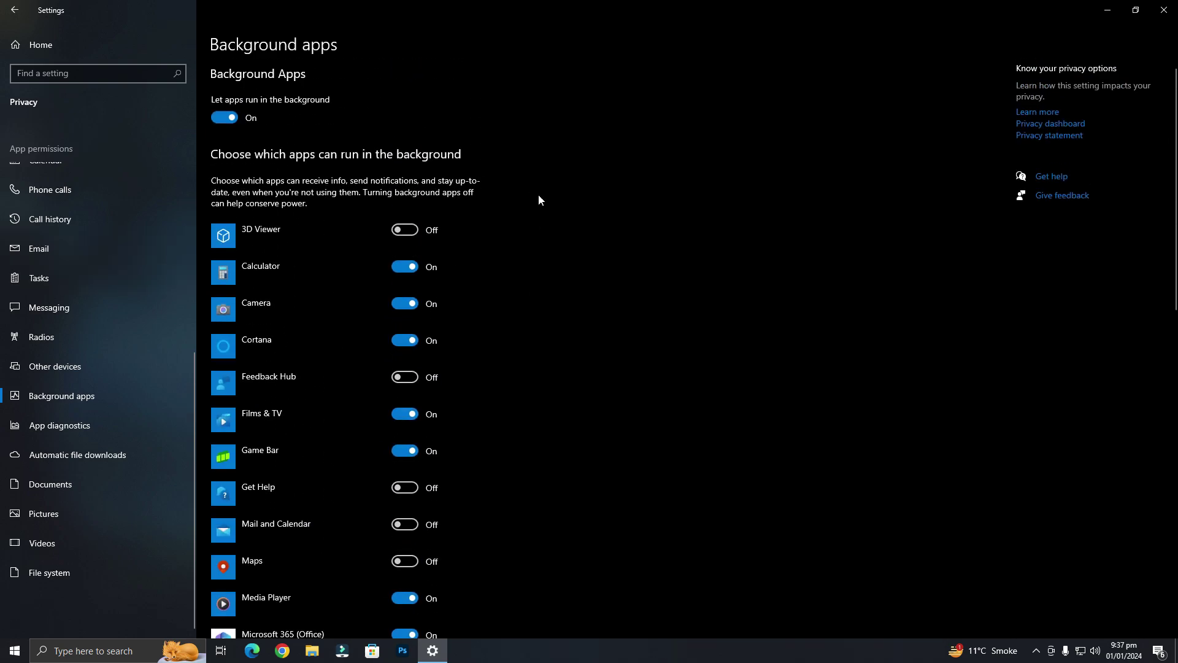
pyautogui.click(1163, 10)
pyautogui.rightClick(527, 270)
pyautogui.click(560, 304)
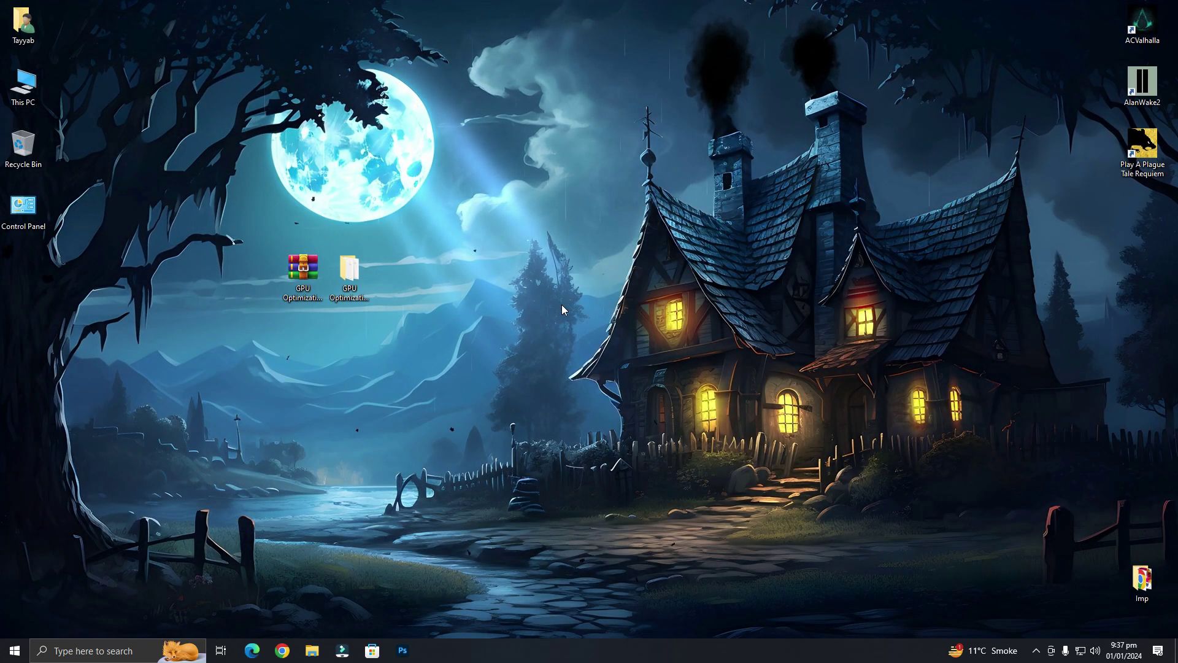